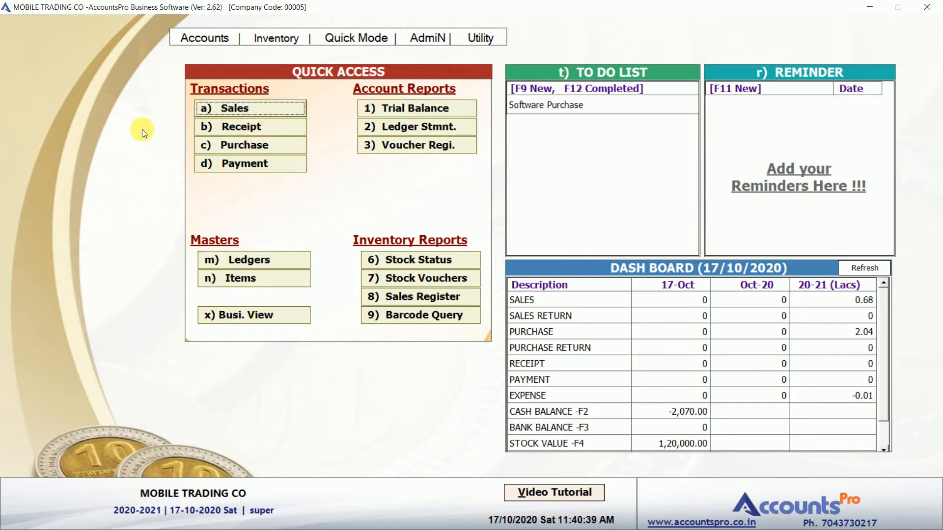
Browse the transaction options and view the Item Master list down to VIVO V21
key(Down)
key(Up)
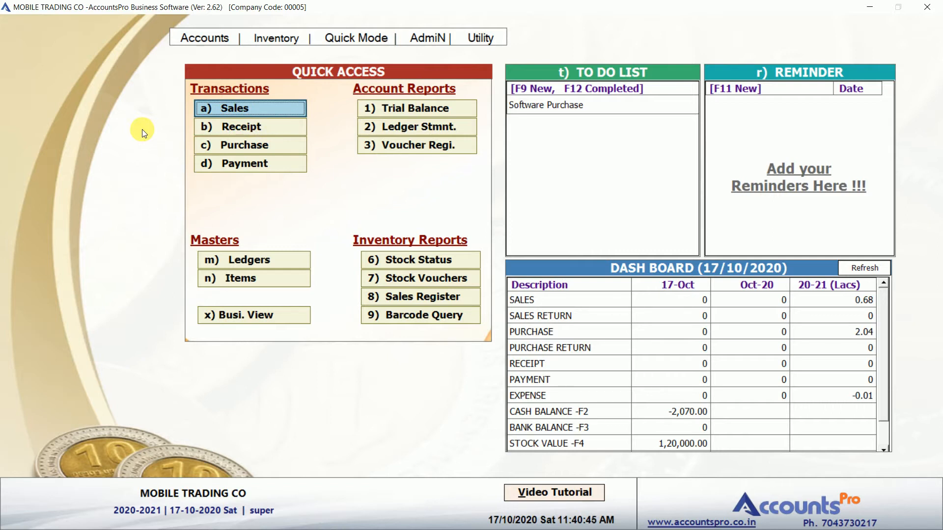
key(Down)
key(Down)
key(Down)
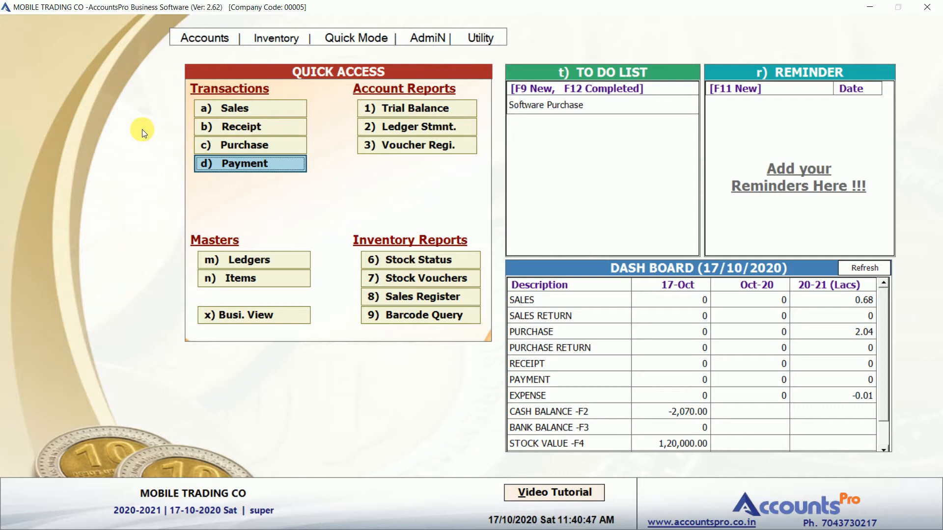
key(Down)
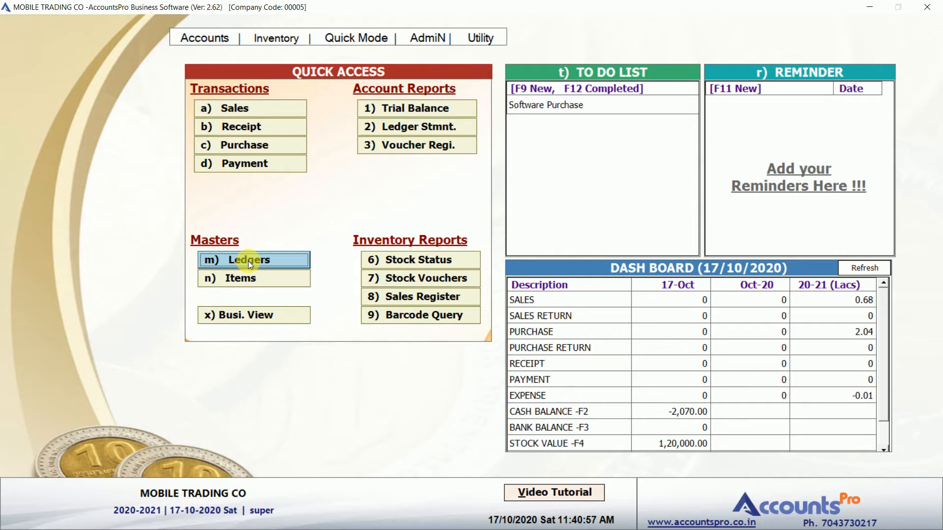
key(Down)
click(245, 280)
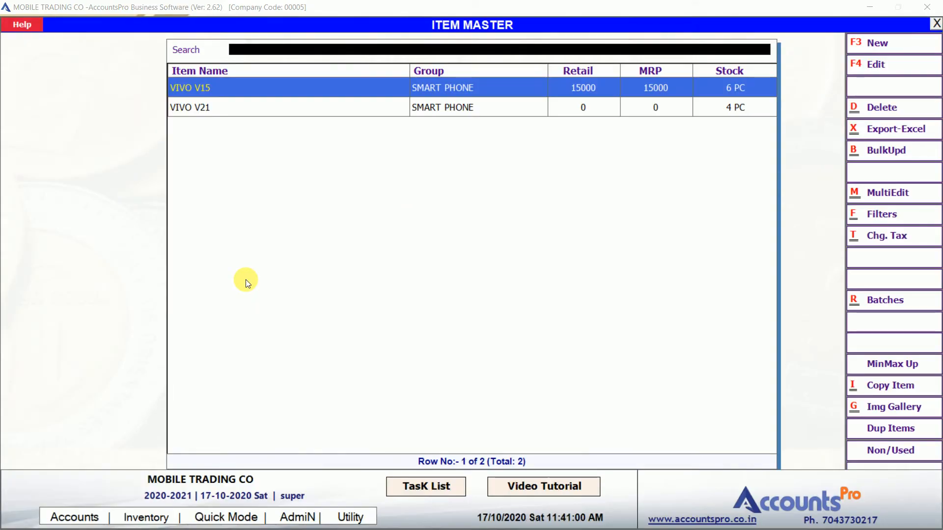
key(Down)
key(Escape)
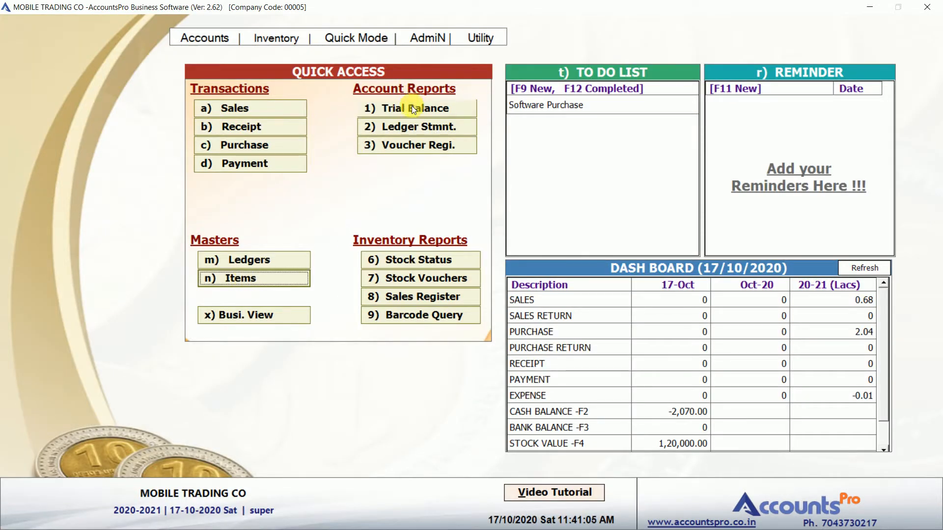
Browse the report options and review the dashboard's SALES, SALES RETURN and EXPENSE figures
key(Down)
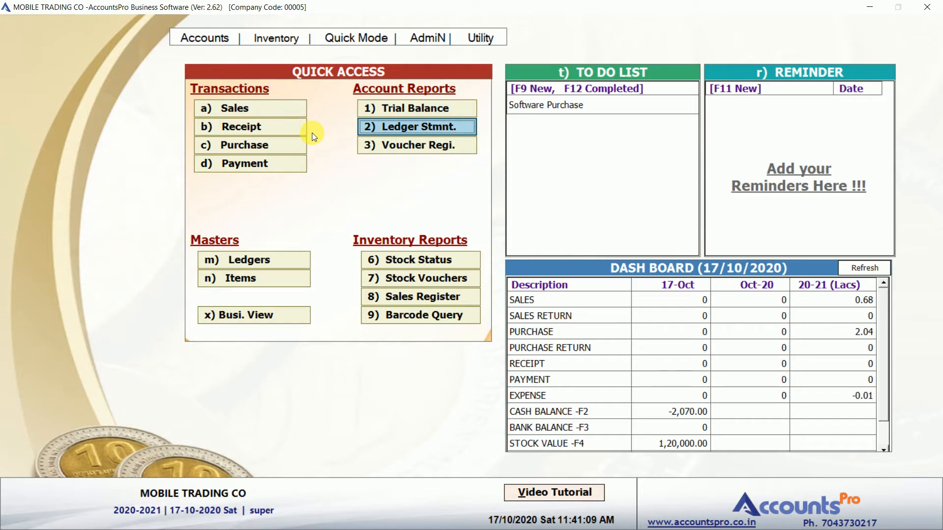
key(Down)
key(Down)
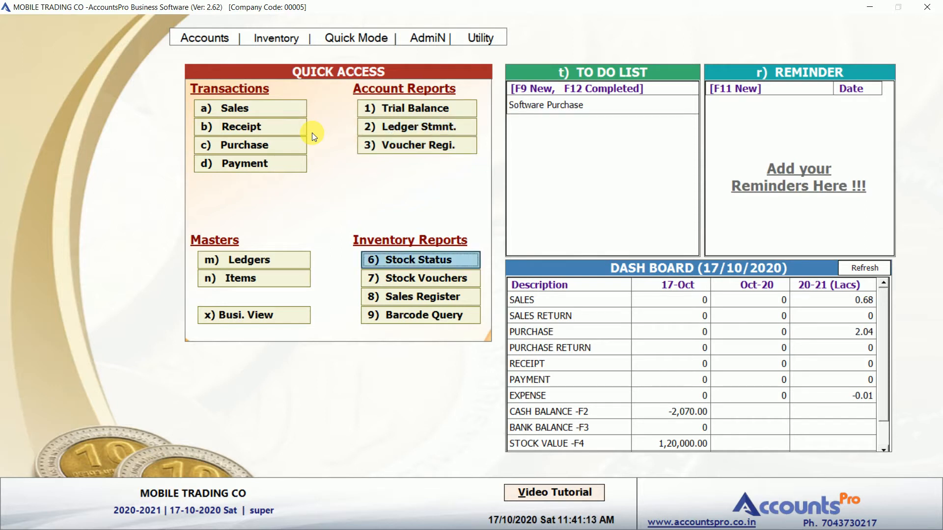
key(Down)
key(Down)
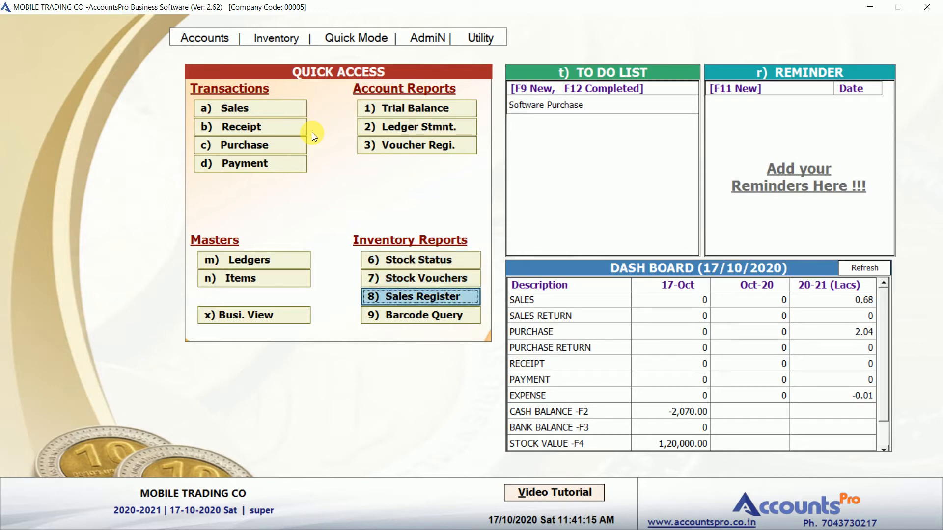
key(Down)
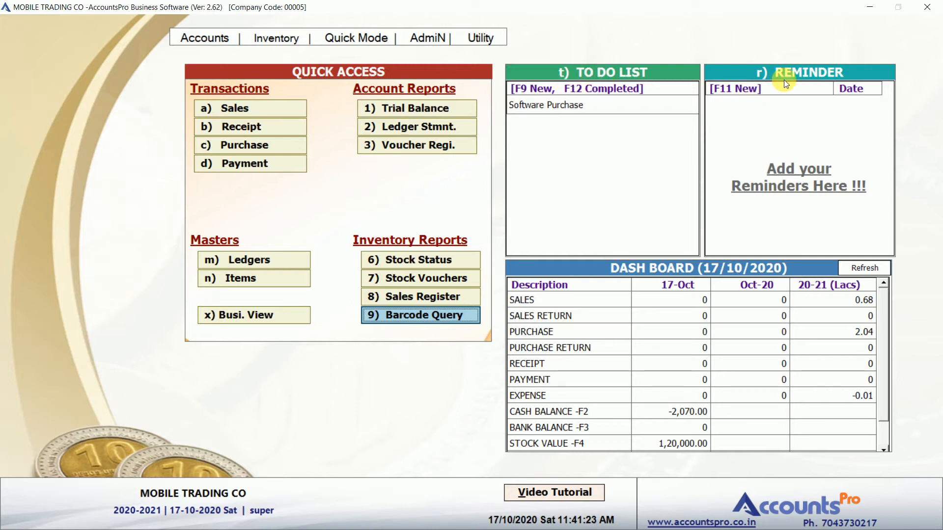
click(547, 314)
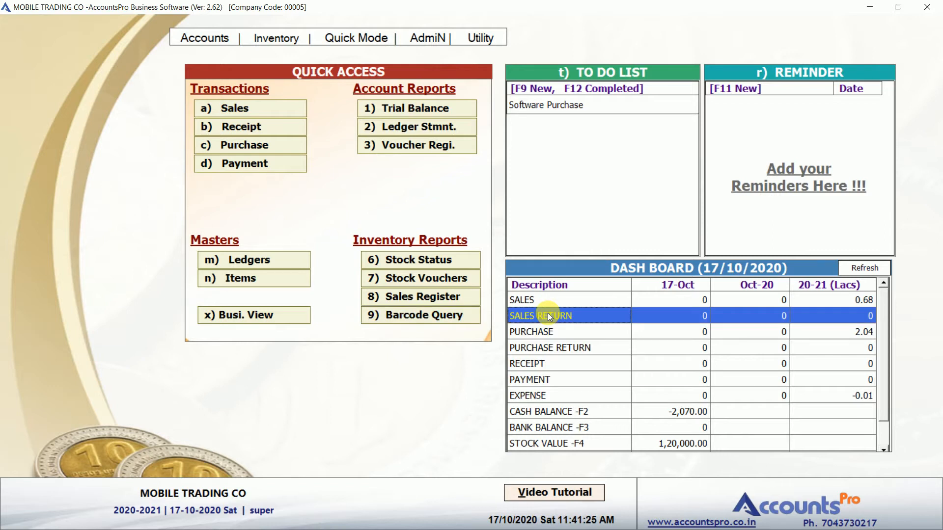
click(555, 299)
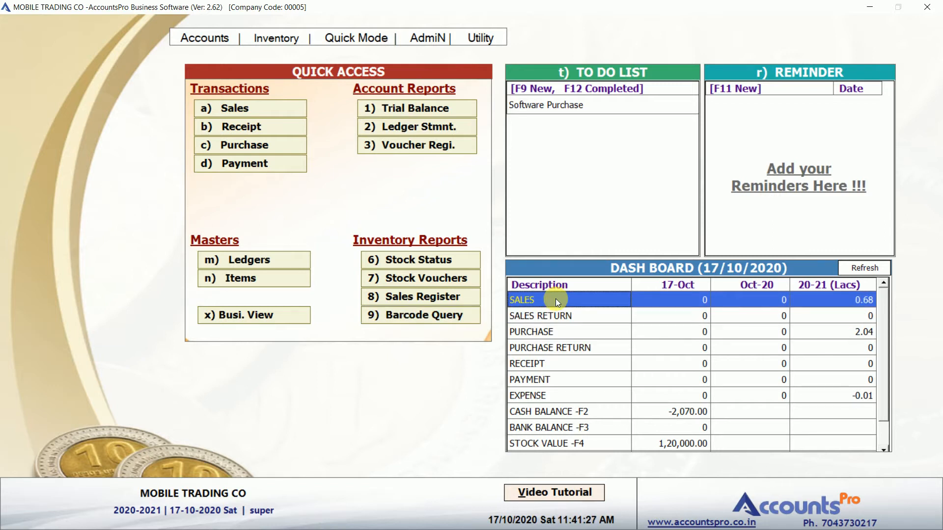
key(Down)
key(Down)
key(Down)
key(Down)
key(Down)
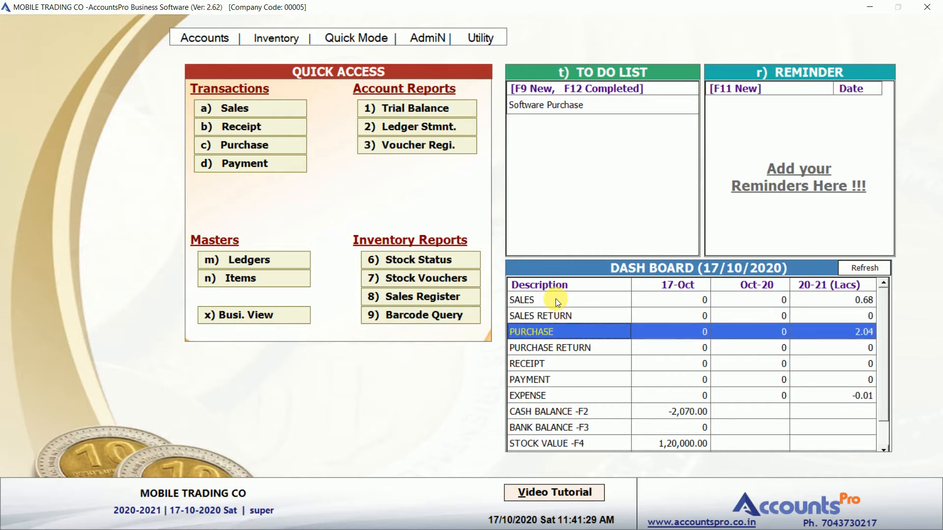
key(Down)
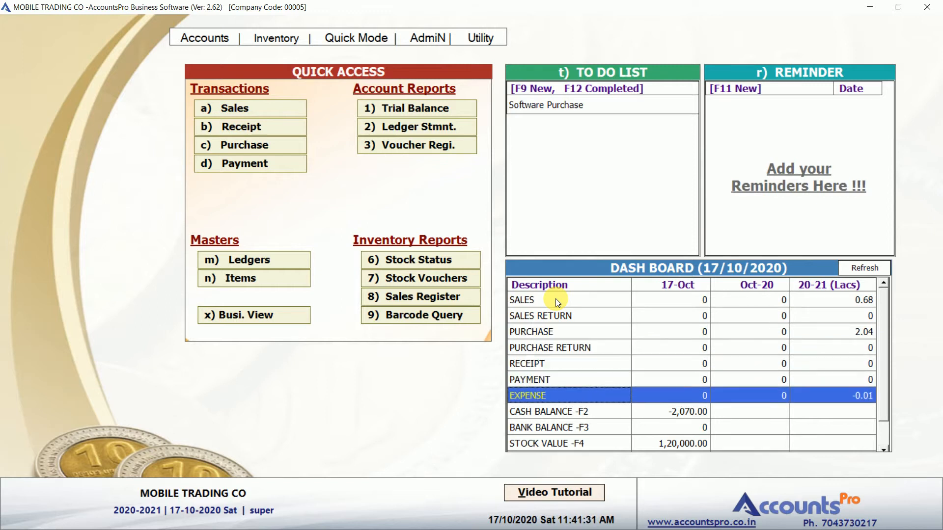
click(668, 319)
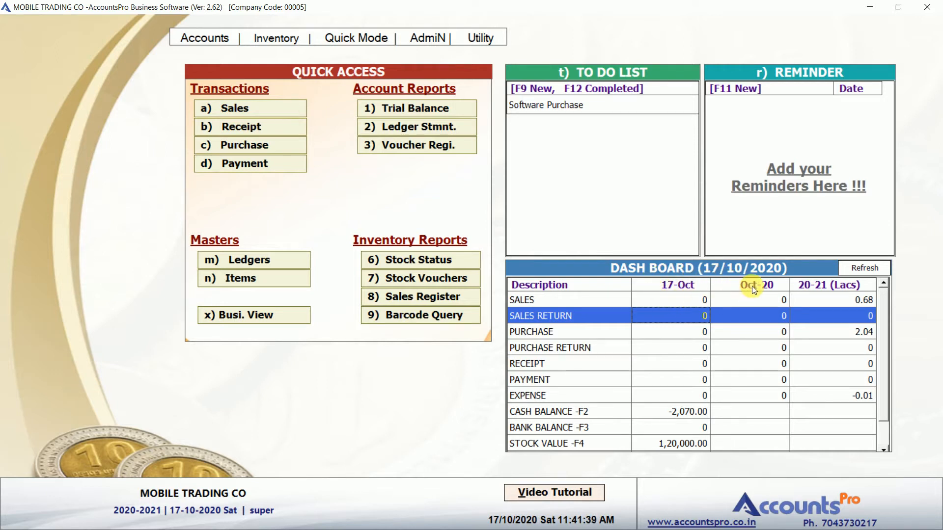
click(831, 311)
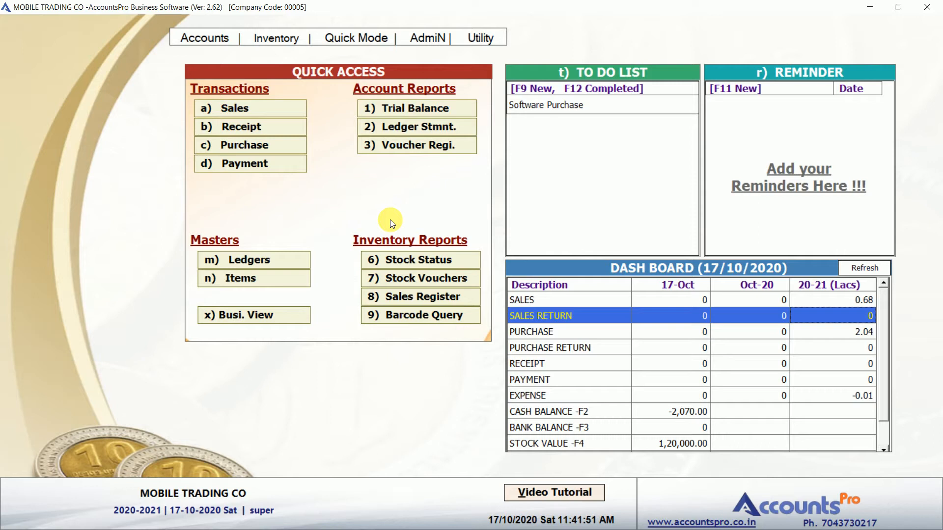
Open the Ledger Master, search 'gen', then clear the search to list all ledgers
click(248, 262)
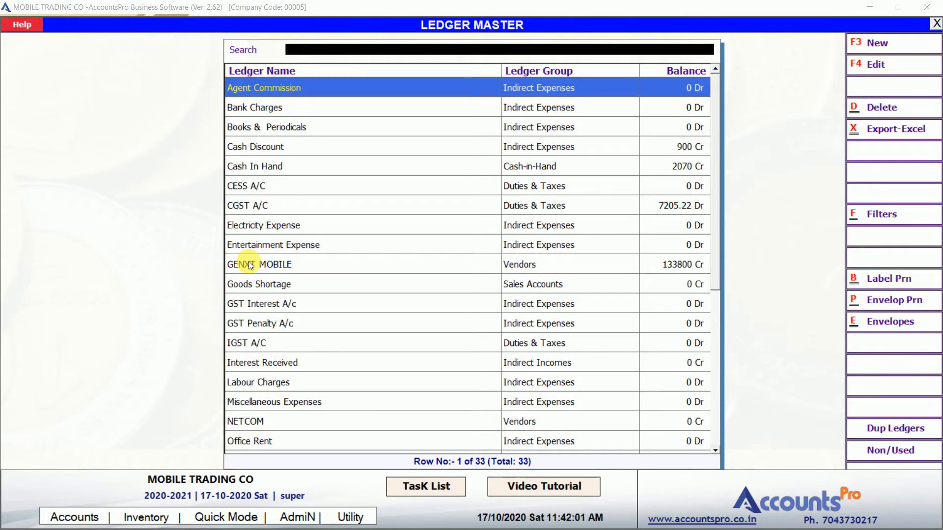
text(gen)
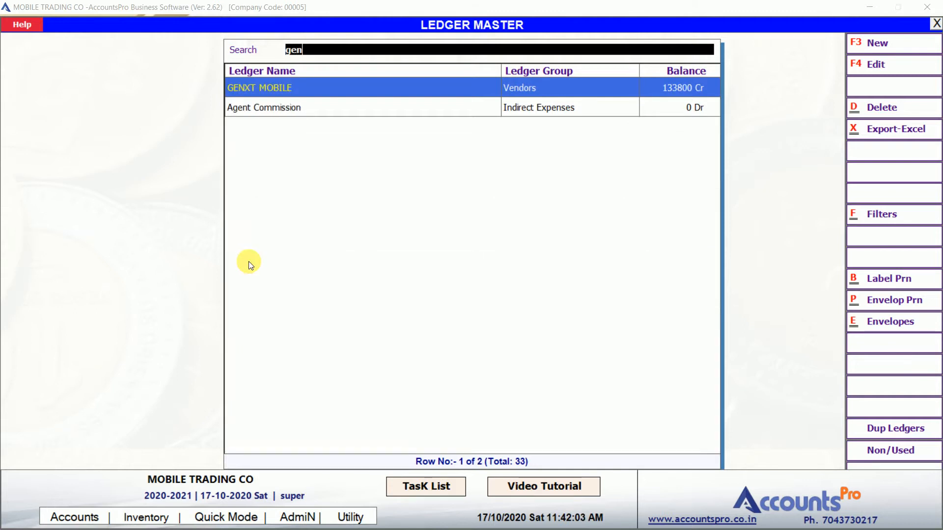
key(BackSpace)
key(BackSpace)
key(BackSpace)
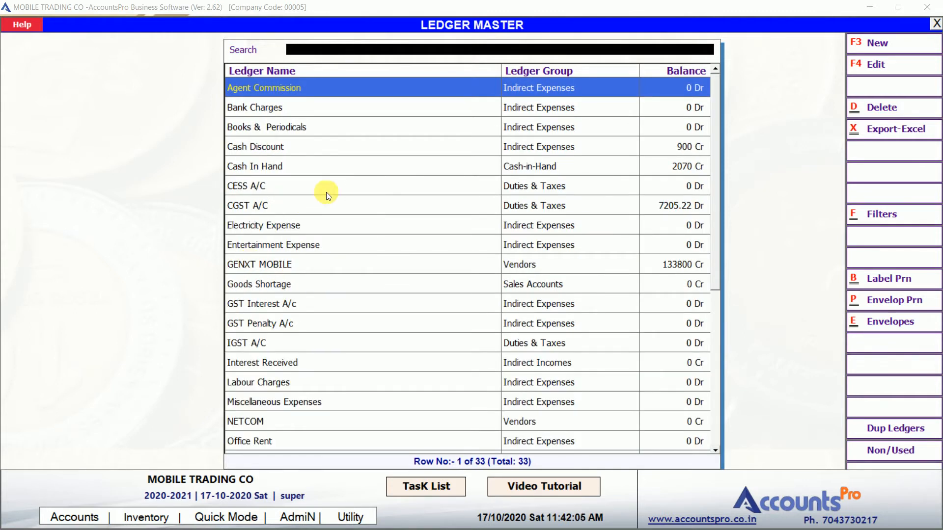
click(358, 182)
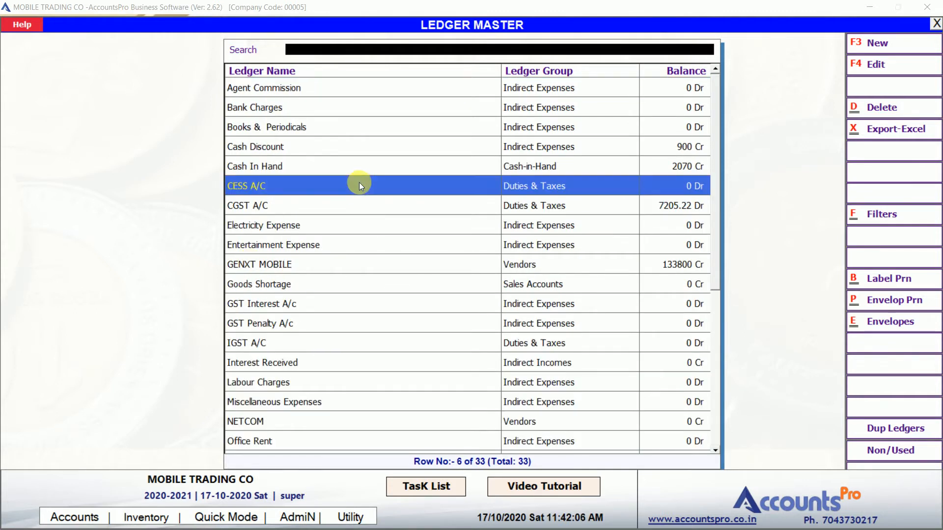
Start a new ledger named SKY MOBILE TRADERS, accepting the print name and alias
click(889, 45)
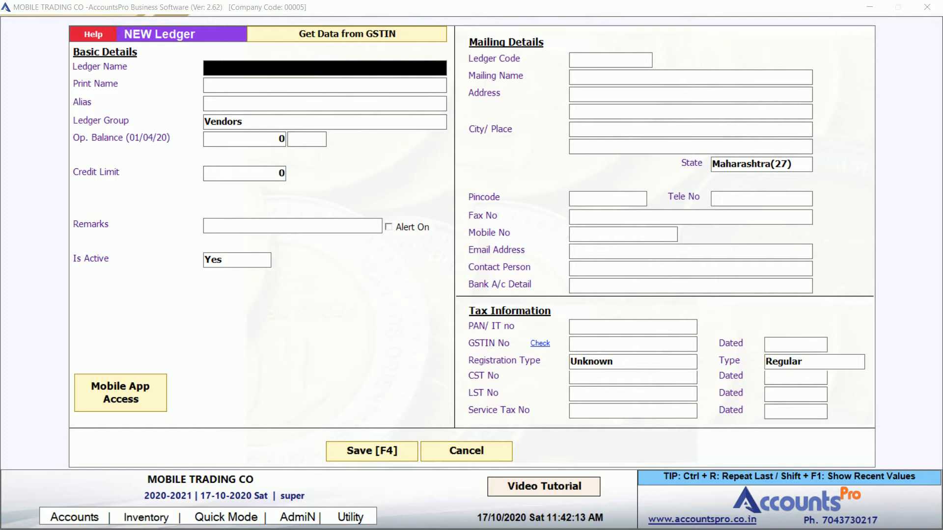
text(SKY MOBILE TRADERS)
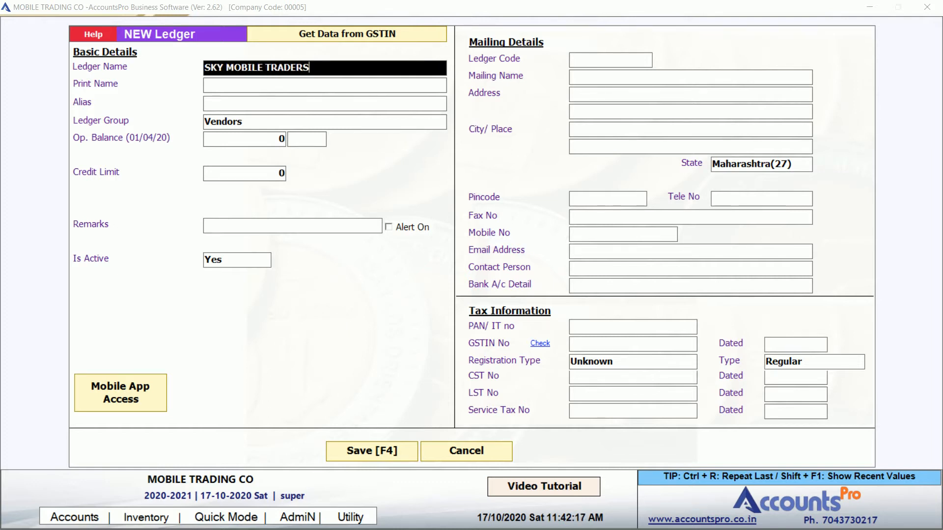
key(Return)
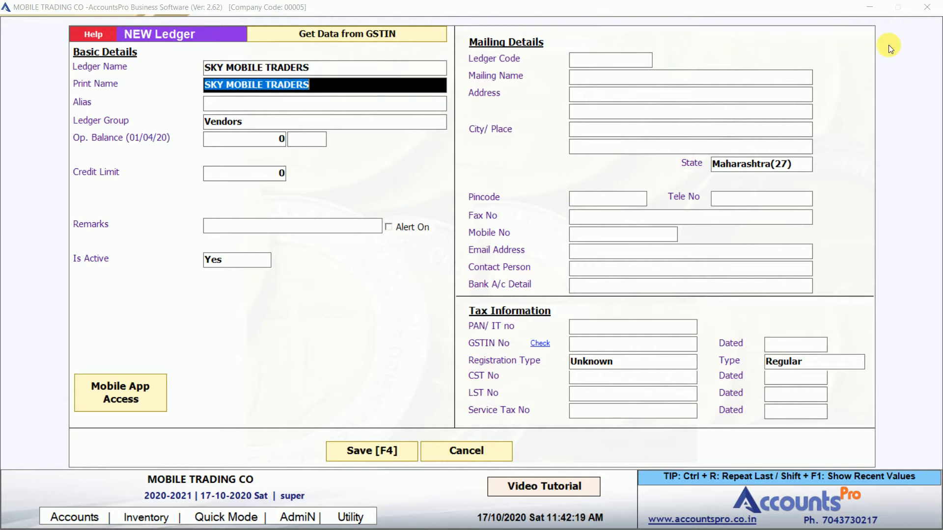
key(Return)
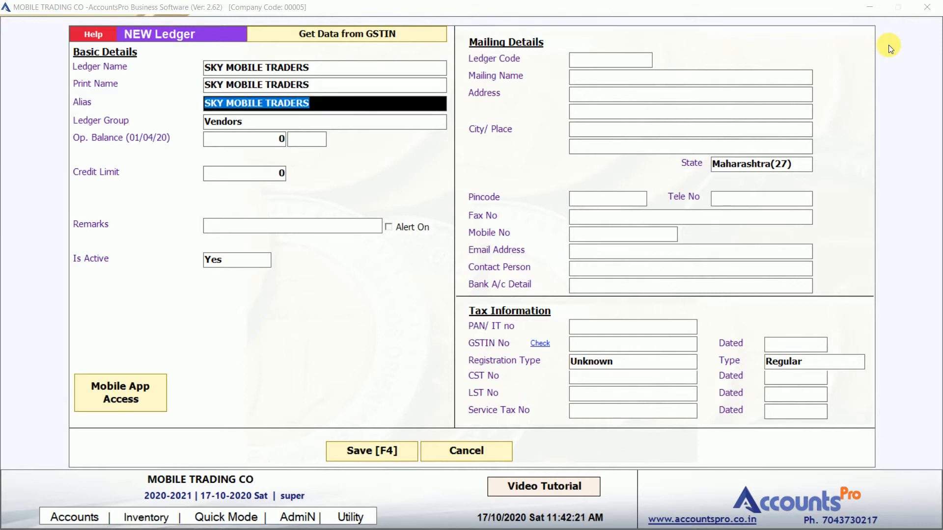
key(Return)
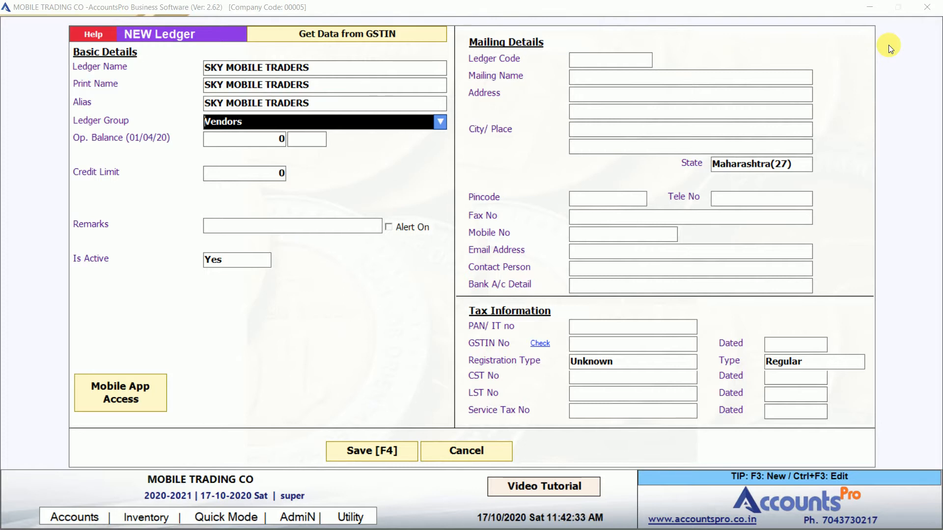
Set the ledger group to Vendors and accept the 0.00 Cr balance and mailing defaults
text(VEND)
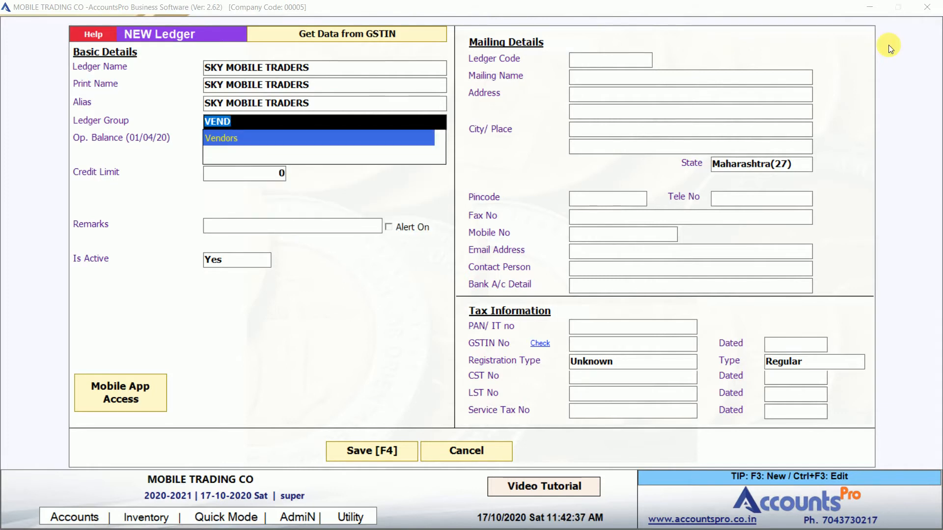
text(CUST)
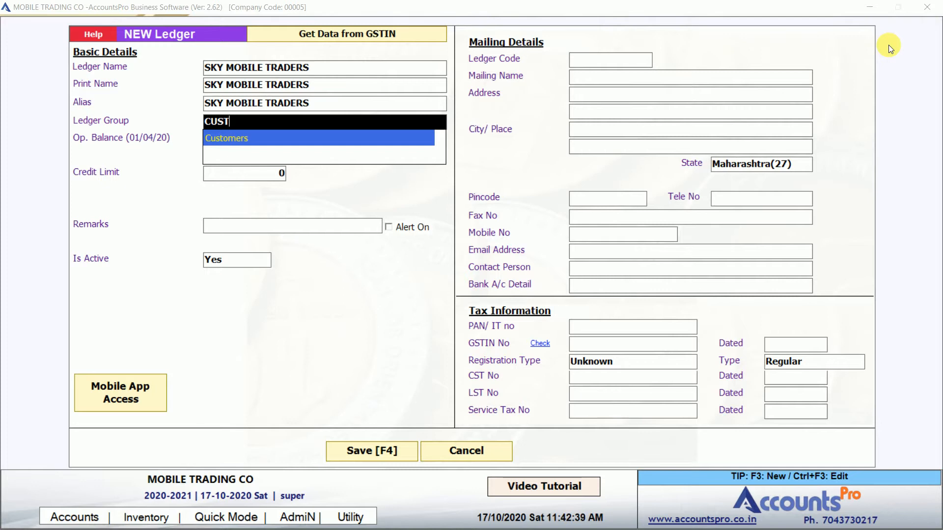
key(BackSpace)
key(BackSpace)
key(BackSpace)
key(BackSpace)
key(Down)
key(Down)
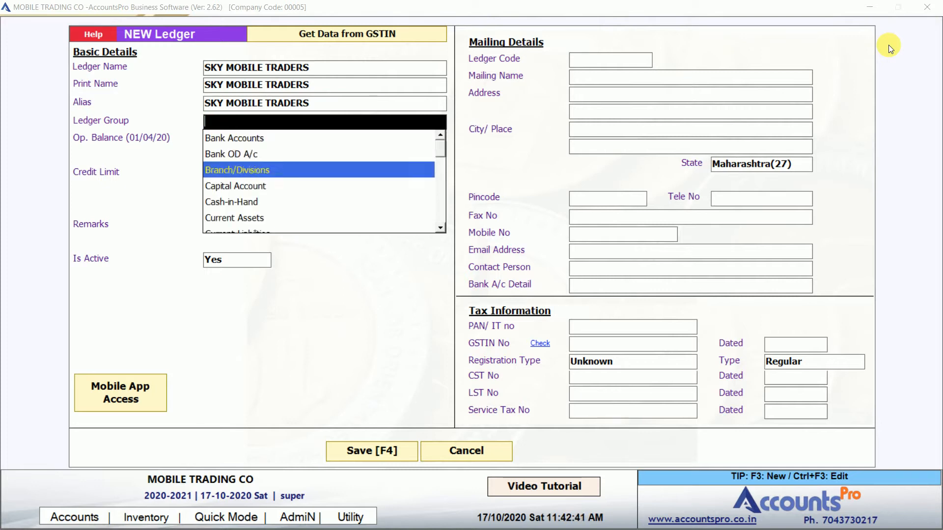
key(Down)
key(Down)
key(Down)
key(Down)
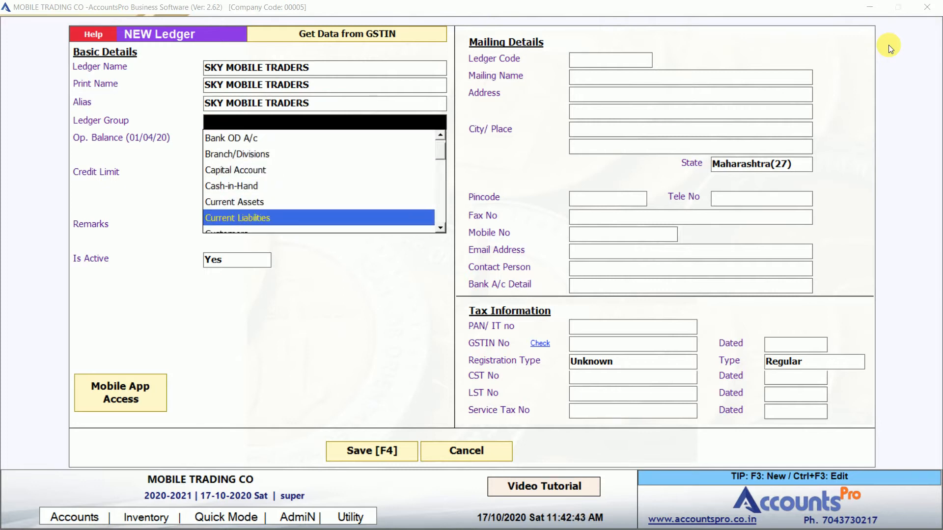
key(Up)
key(Up)
key(Up)
key(Up)
key(Up)
key(Up)
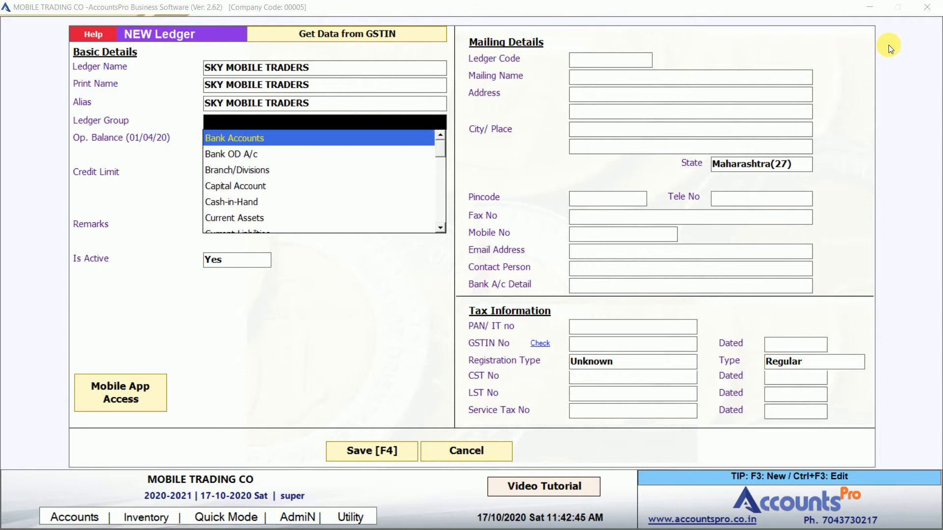
text(VEND)
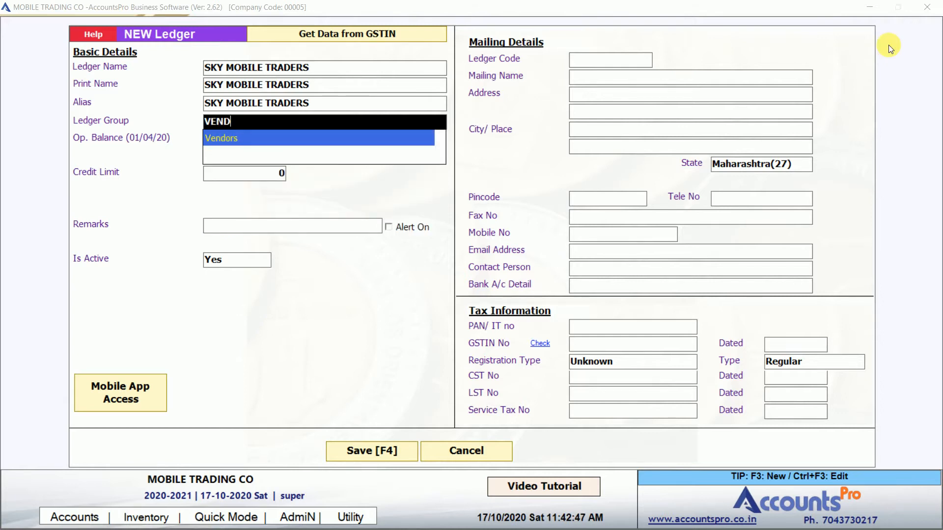
key(Return)
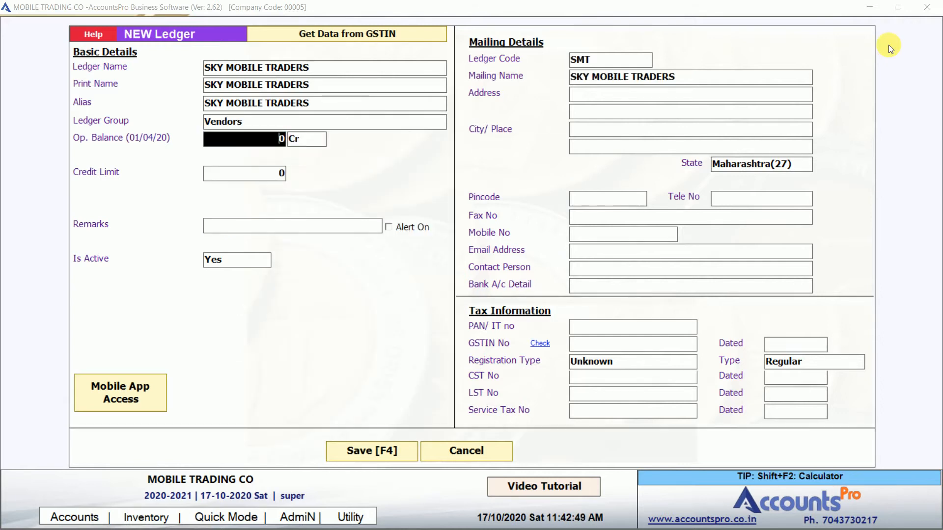
key(Return)
key(Return)
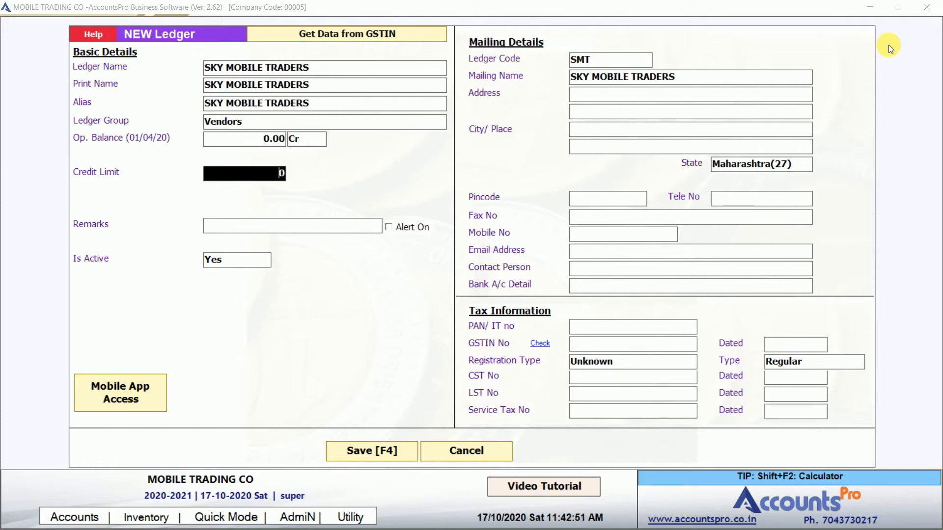
key(Return)
key(Return)
key(Return)
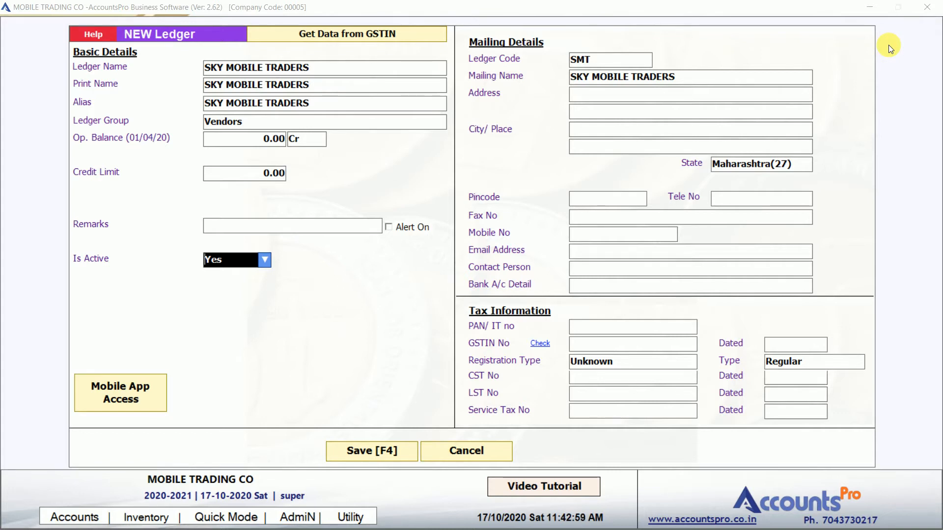
key(Return)
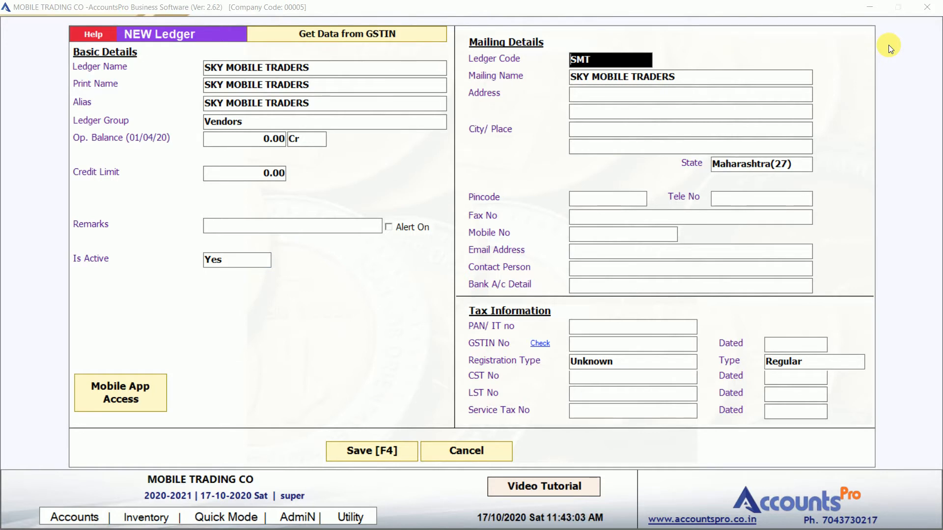
key(Return)
key(Return)
key(Return)
key(Return)
key(Return)
key(Return)
key(Return)
key(Return)
key(Return)
key(Return)
key(Return)
key(Return)
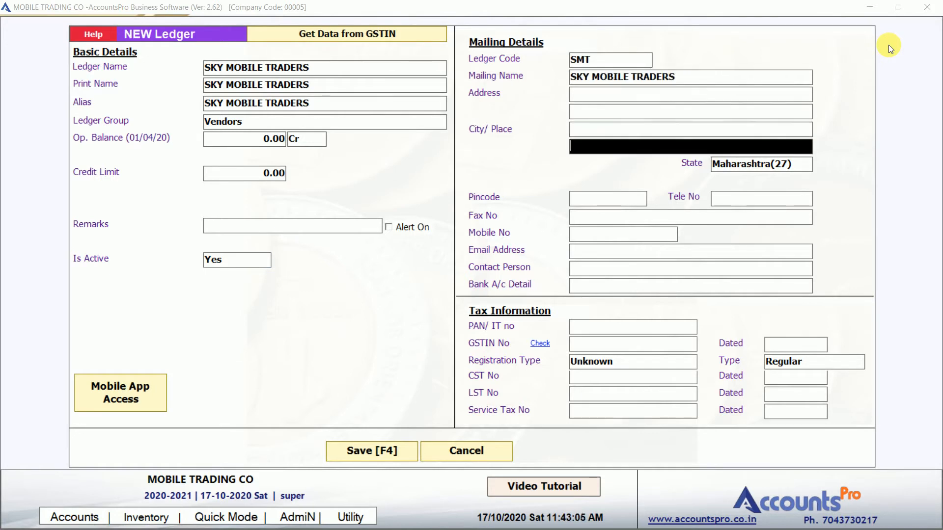
key(Return)
key(Return)
key(Return)
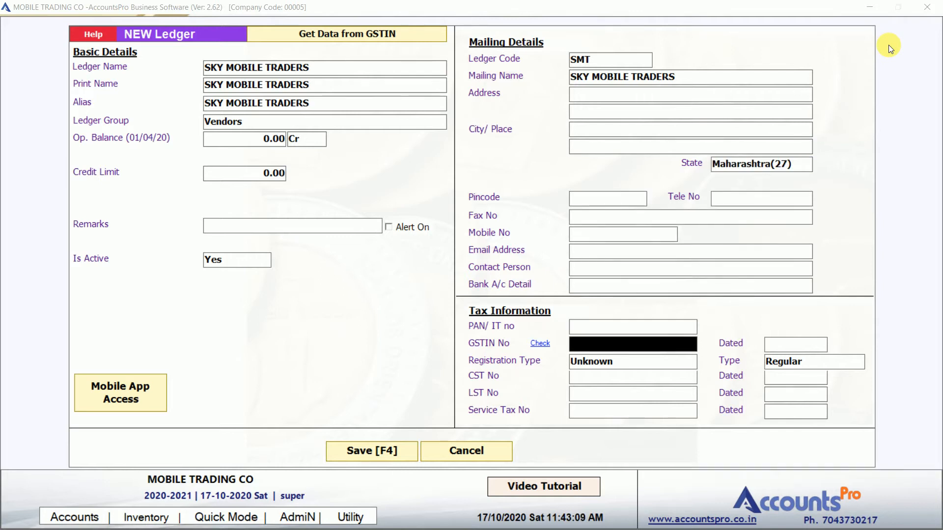
Save SKY MOBILE TRADERS, check it with a 'SKY' search, then quit the Ledger Master
click(386, 454)
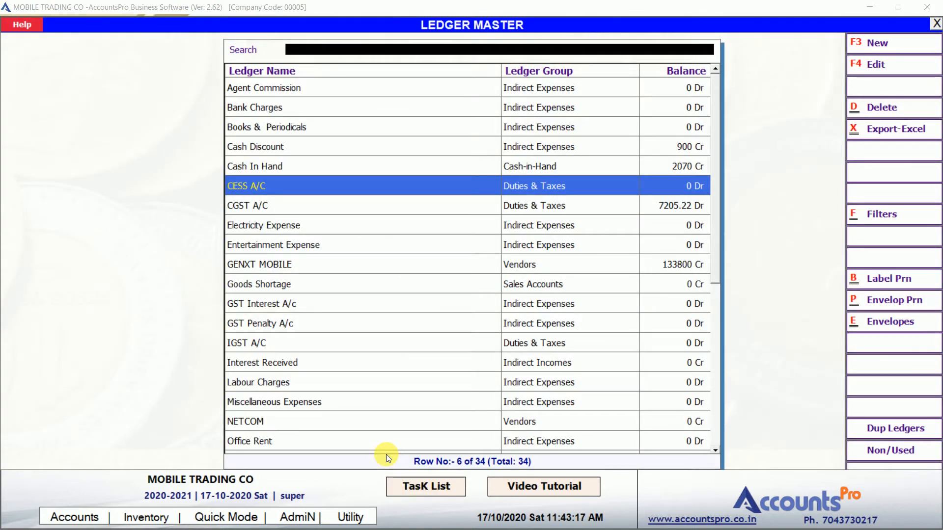
text(SKY)
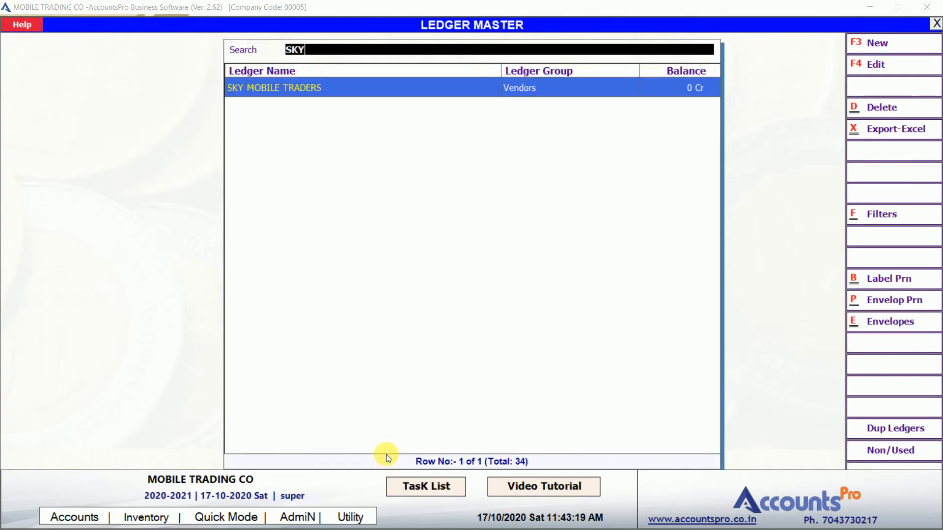
key(BackSpace)
key(BackSpace)
key(BackSpace)
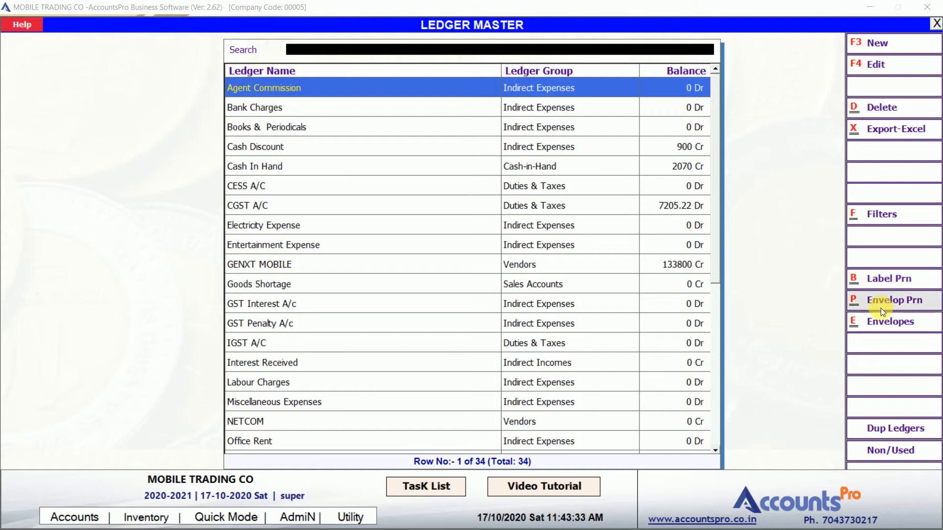
click(567, 241)
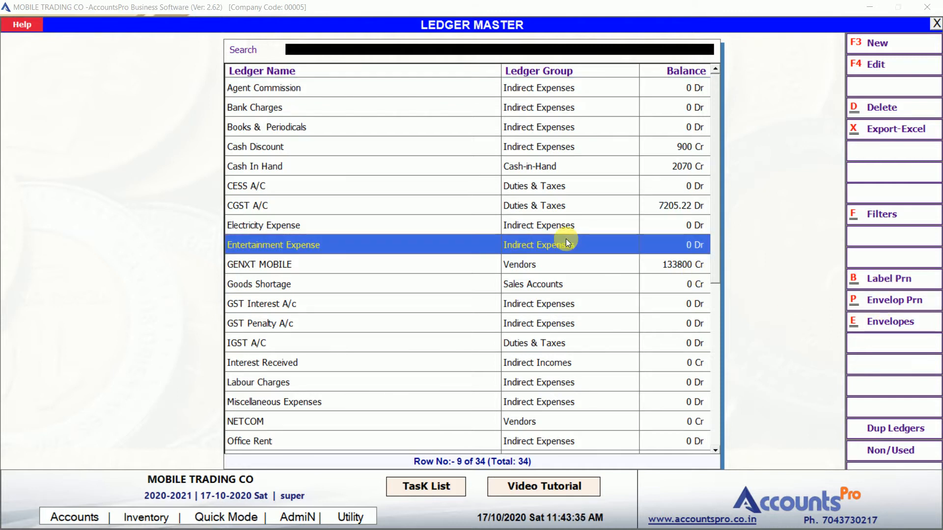
key(Escape)
key(Return)
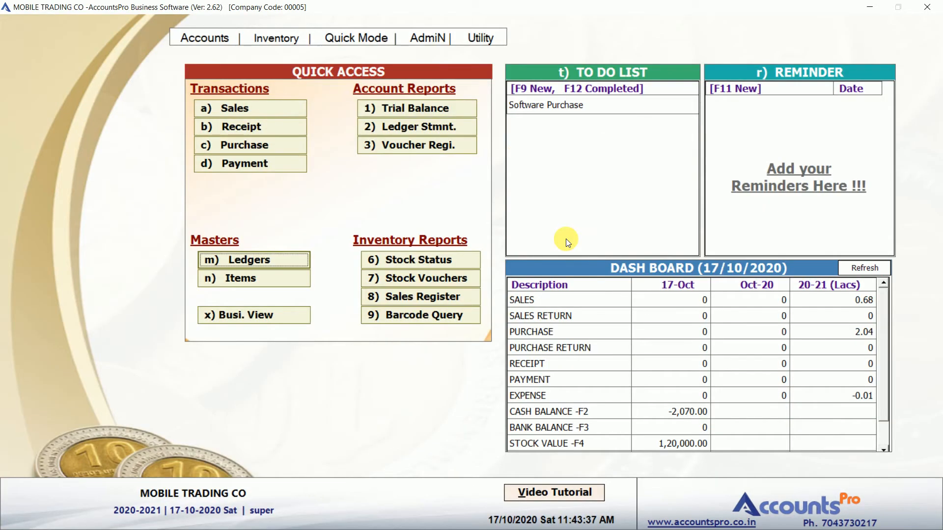
Start a new item with group SMART PHONE and brand SAMSUNG
click(244, 278)
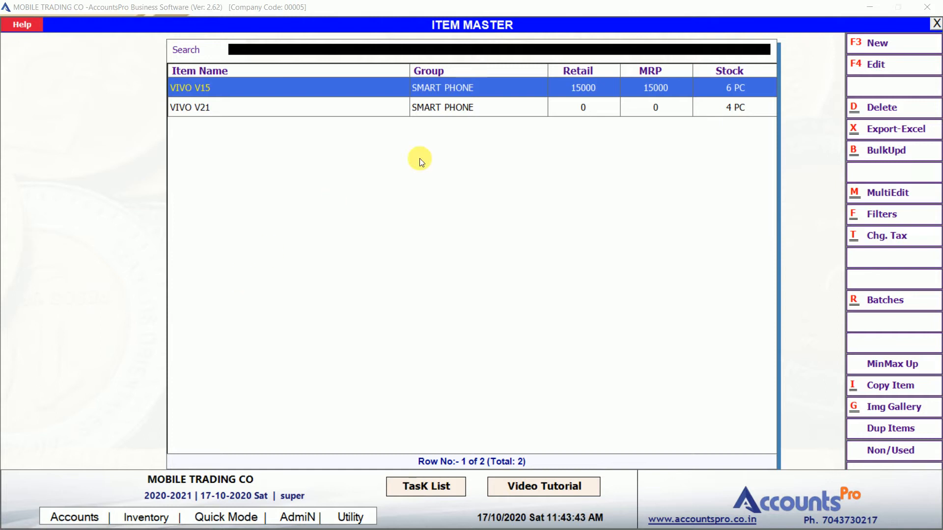
click(881, 45)
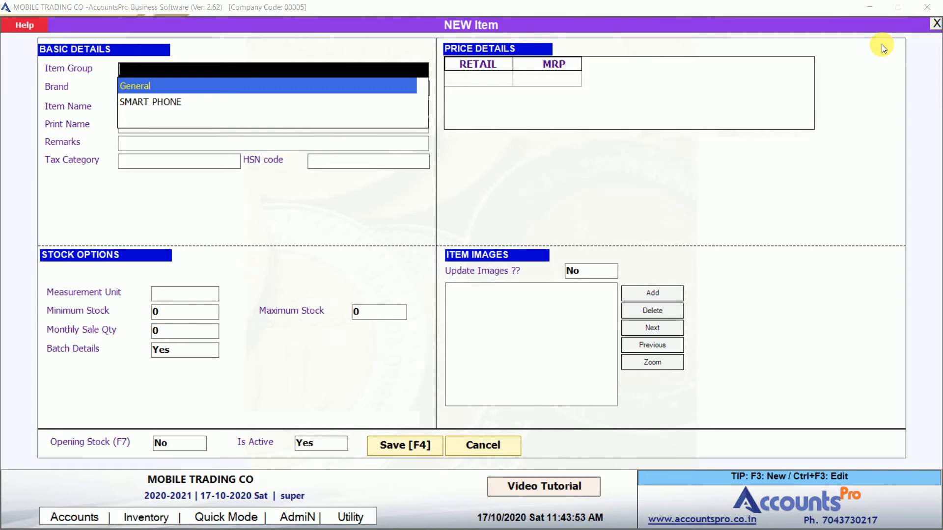
key(Down)
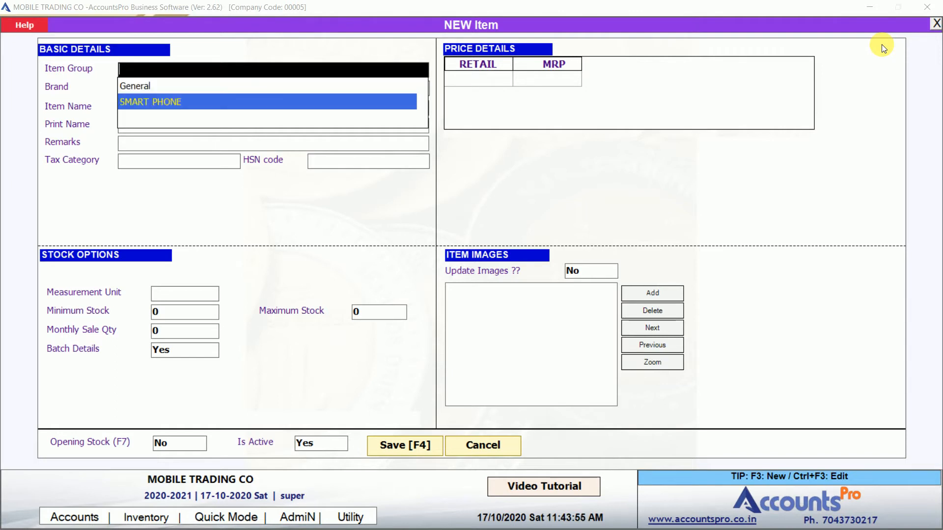
key(Return)
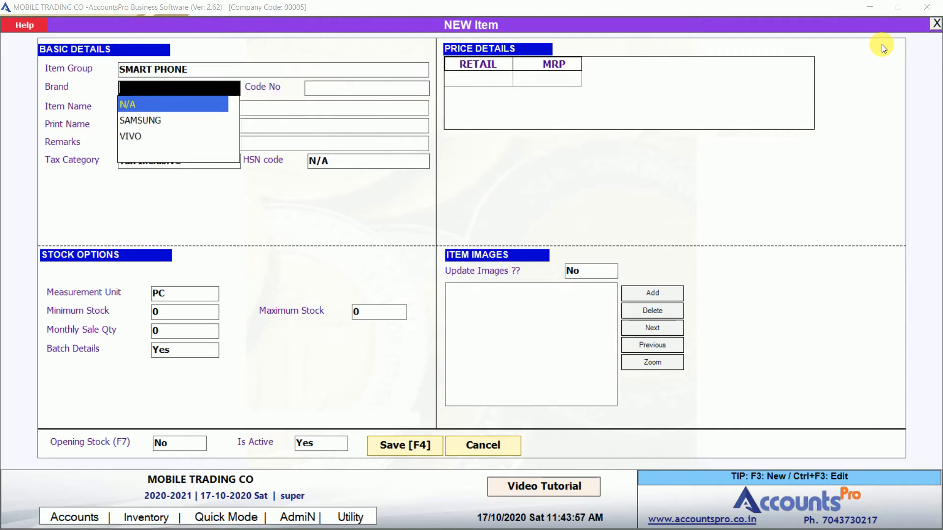
key(Down)
key(Return)
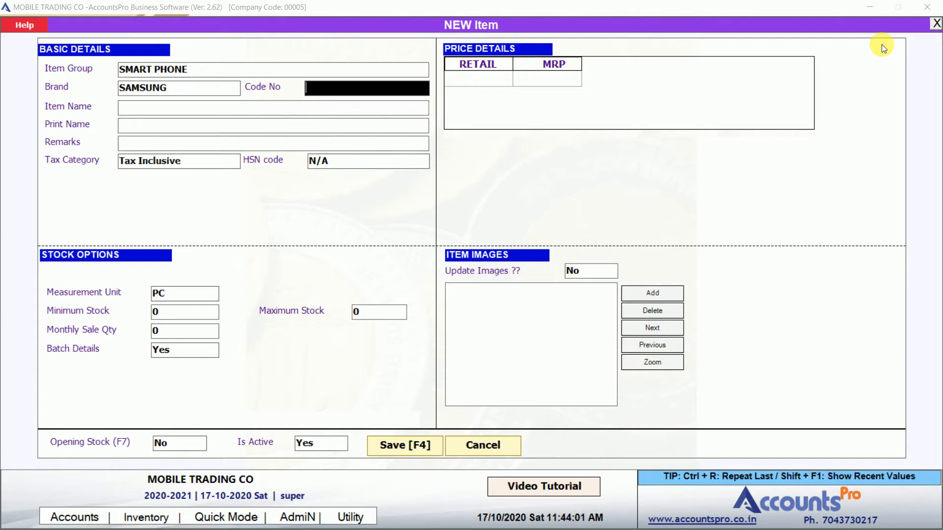
Enter code M51 and item name SAMSUNG GALAXY M51, skipping print name and remarks
text(M51)
key(Return)
text(SAMSUN)
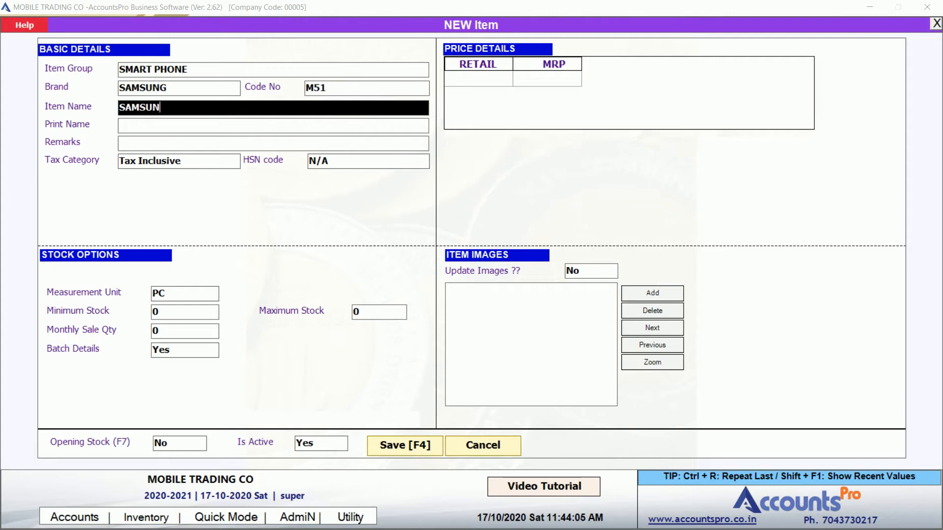
text(G GALAXY M51)
key(Return)
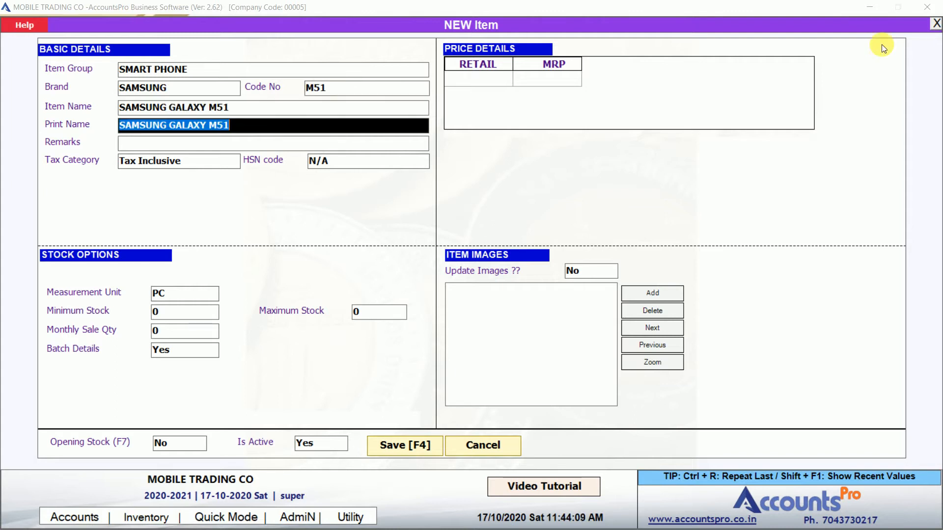
key(Return)
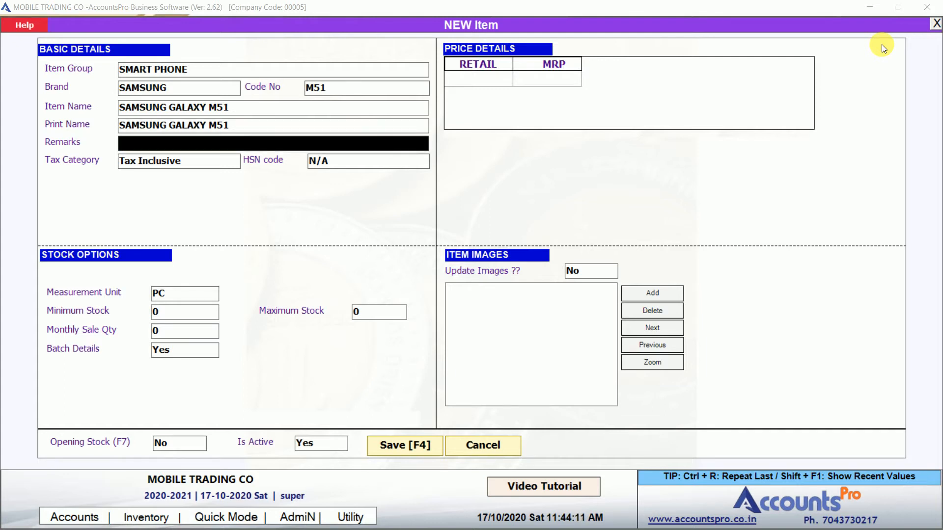
key(Return)
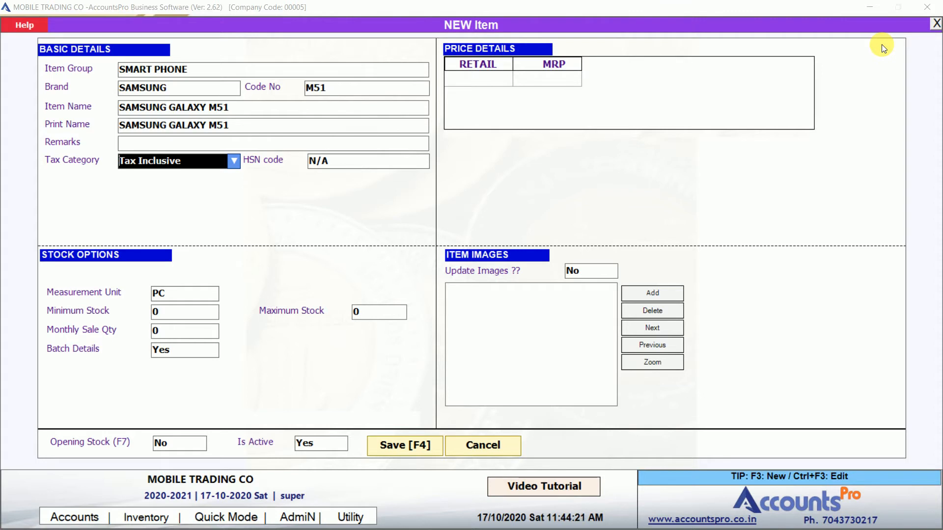
Give SAMSUNG GALAXY M51 the 18% GST tax category and reach its batch description settings
text(5)
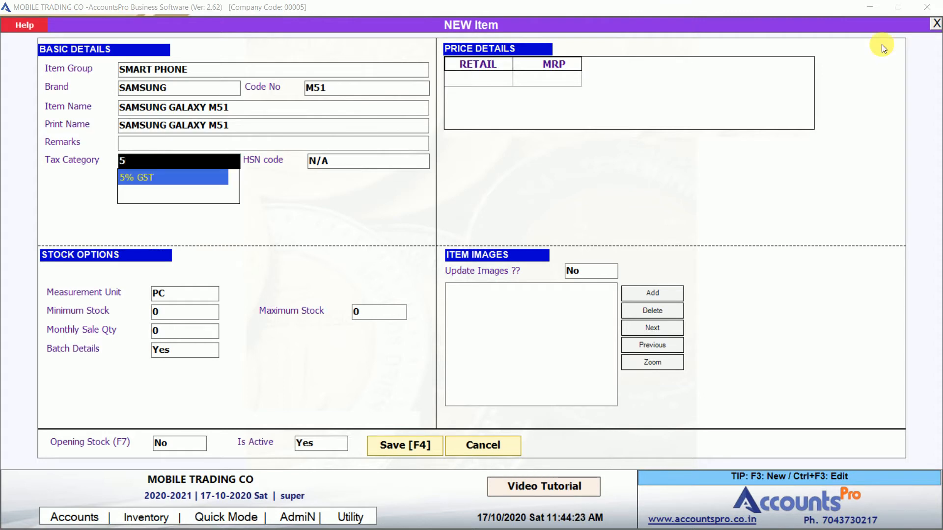
text(18)
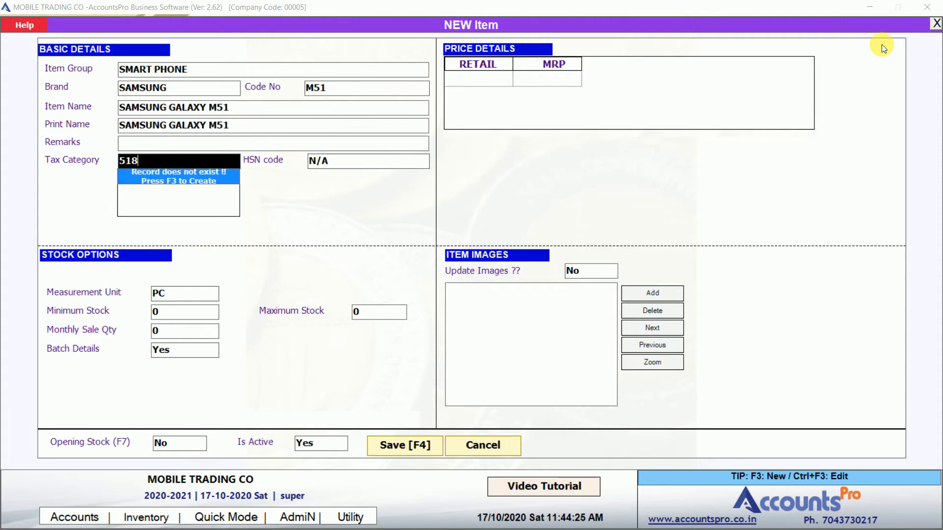
text(===)
key(ctrl+a)
text(18)
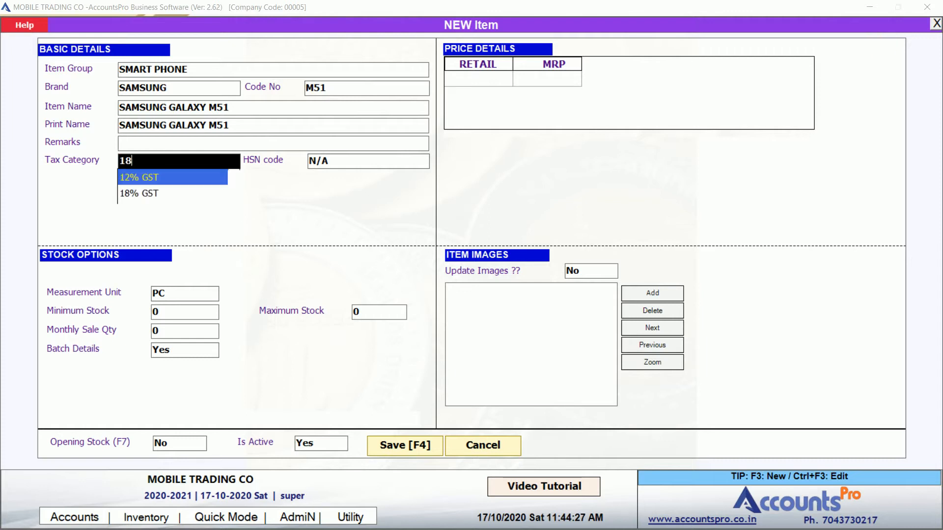
key(Return)
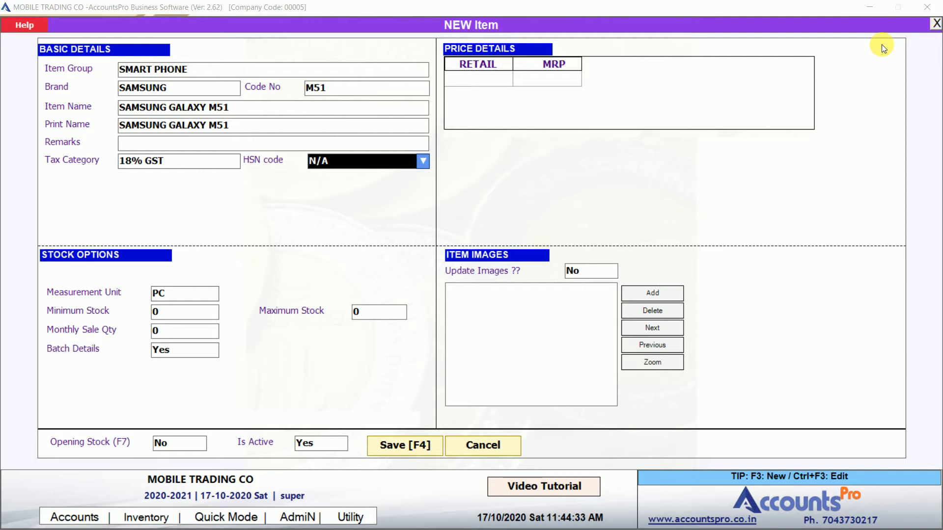
key(Return)
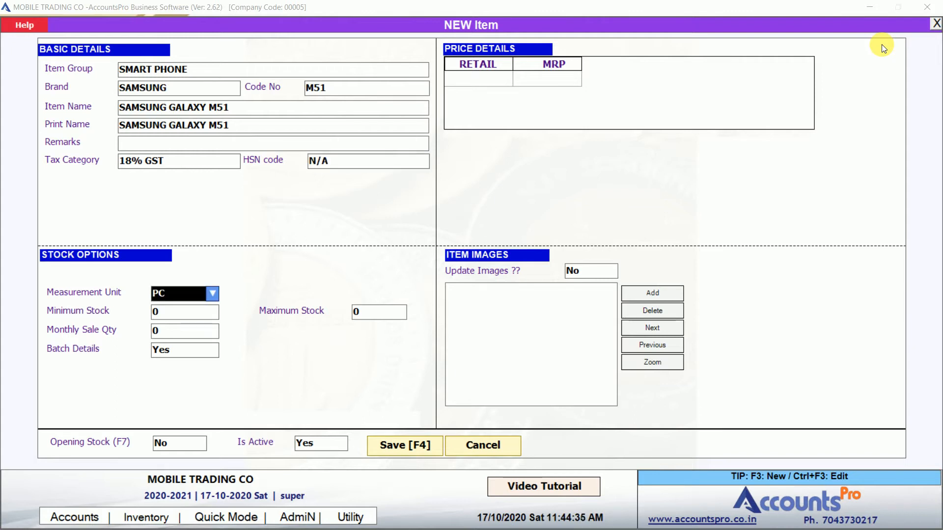
key(Return)
key(Return)
key(Return)
key(Return)
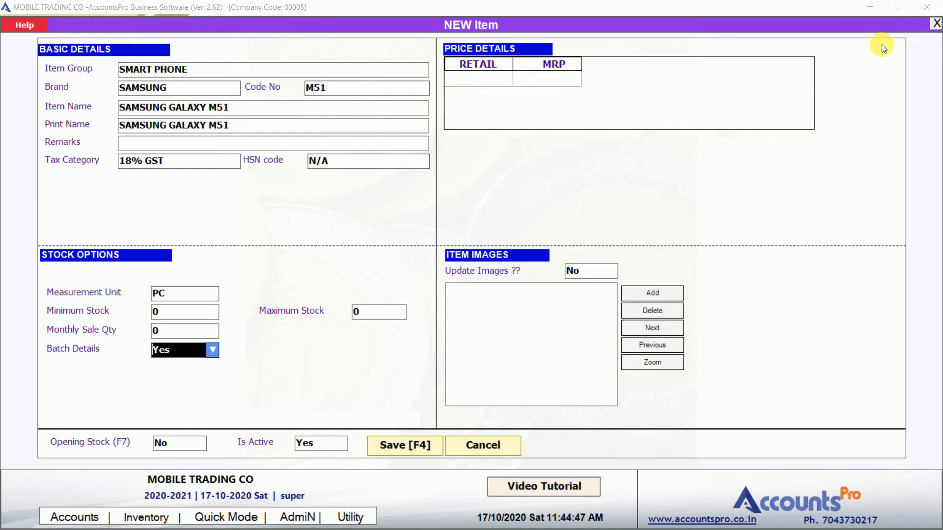
key(Return)
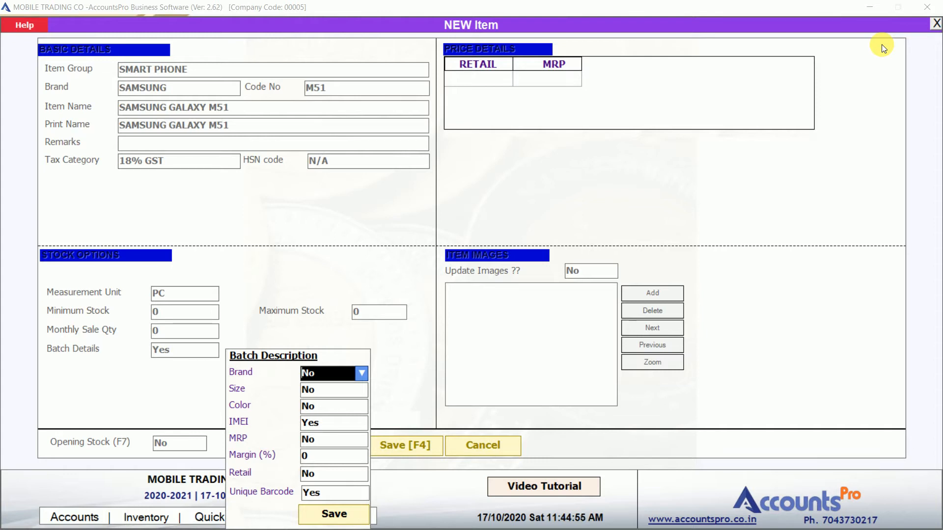
Track only IMEI and unique barcode in the batch settings, with colour and MRP off, and save
key(Return)
key(Return)
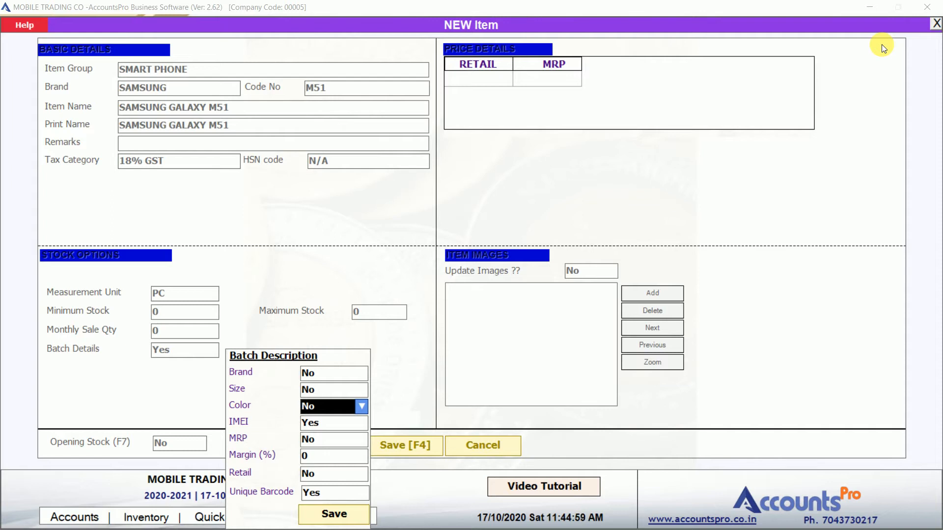
key(Return)
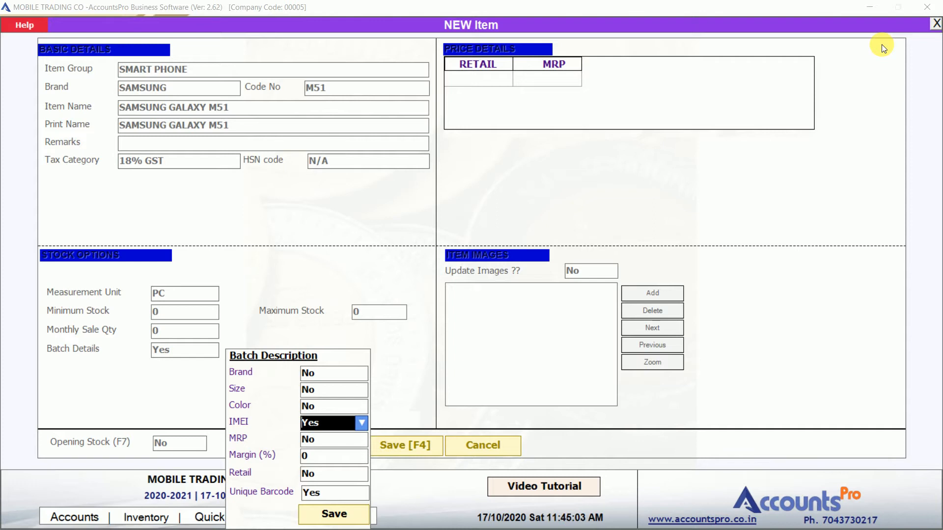
key(Return)
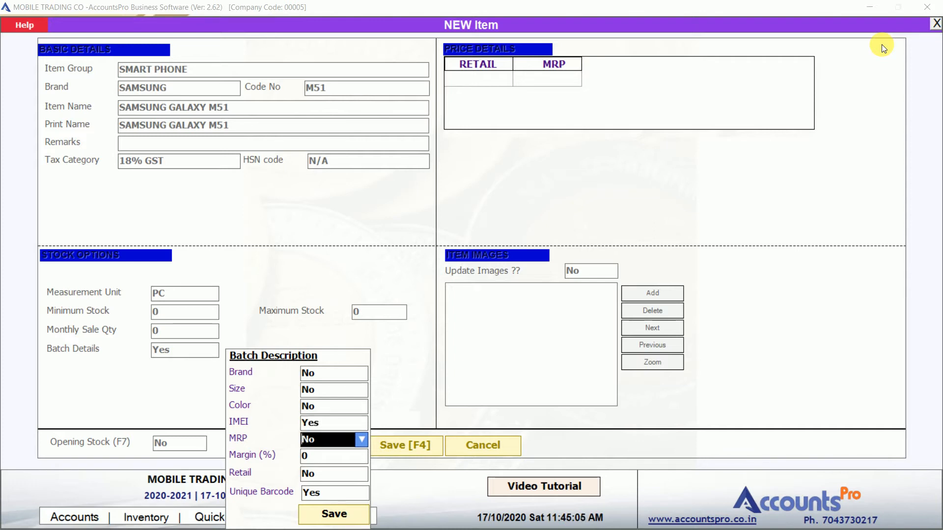
key(Return)
key(Return)
key(Return)
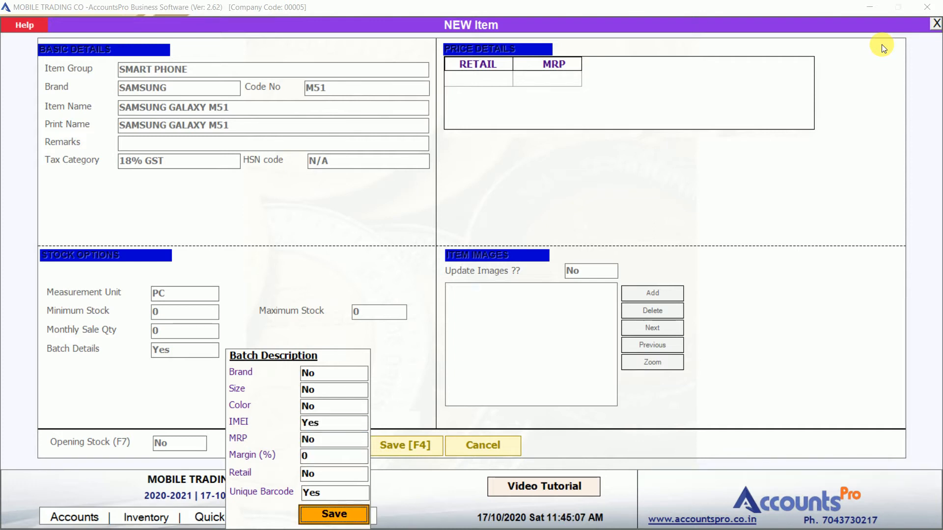
click(317, 515)
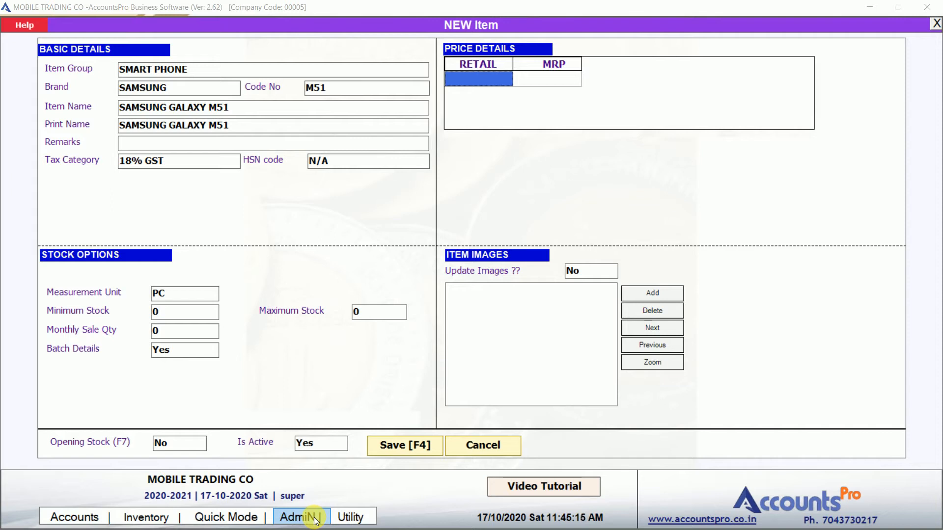
Enter a retail price of 19000 and an MRP of 21000
text(19000)
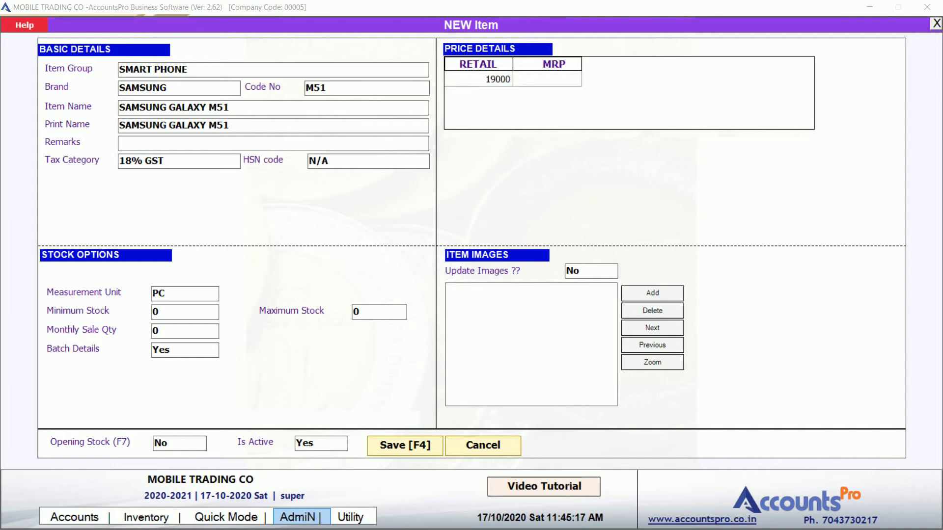
key(Return)
text(21000)
key(Return)
key(Return)
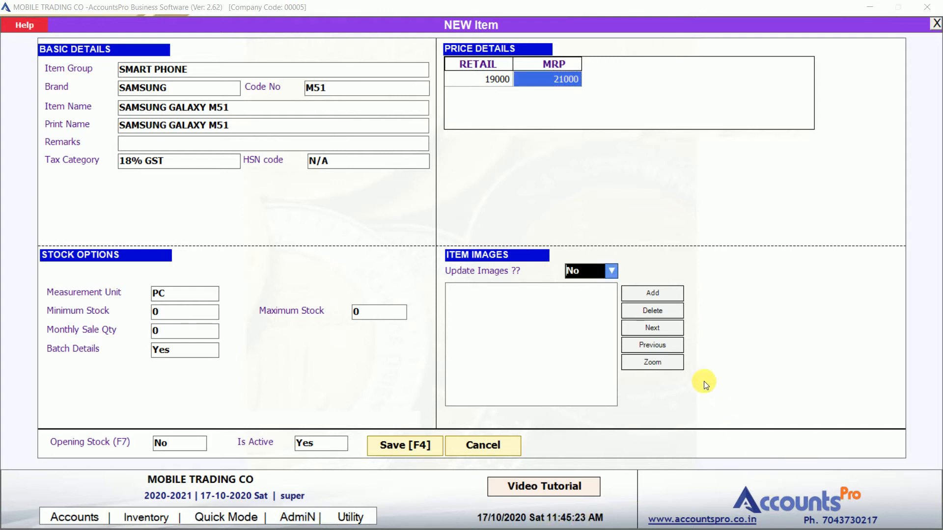
Skip adding a product image and save SAMSUNG GALAXY M51 to the Item Master
click(661, 295)
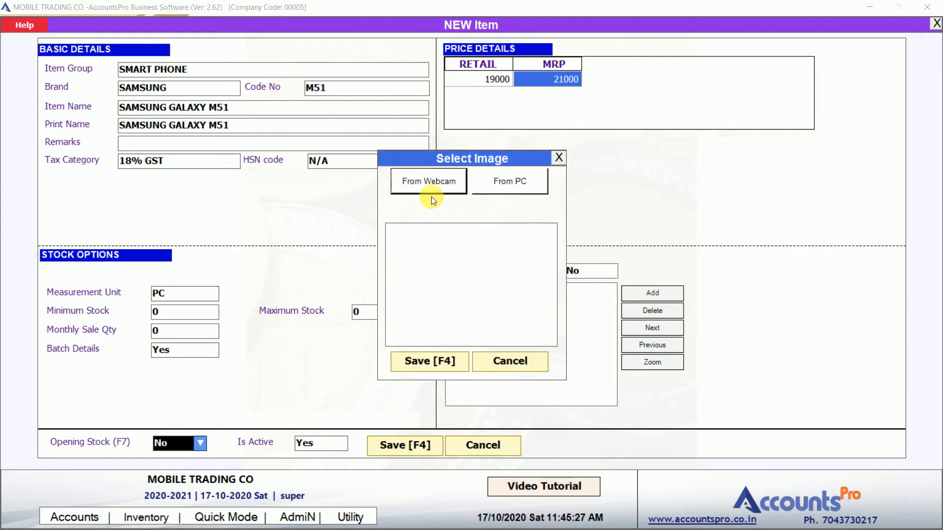
click(560, 158)
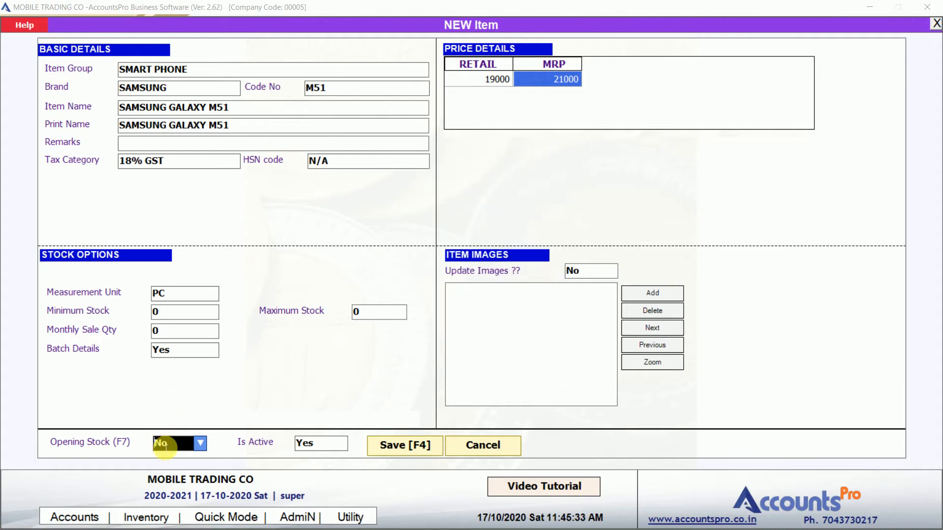
key(Return)
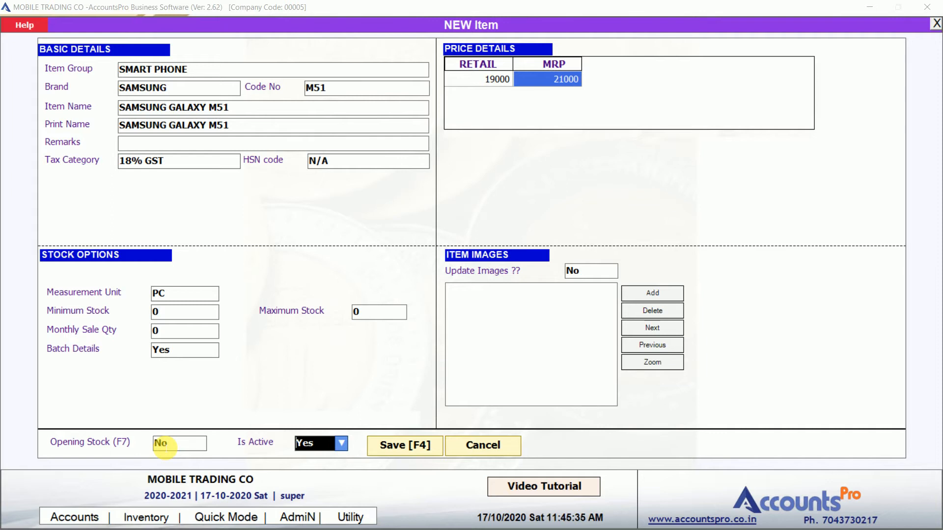
key(Return)
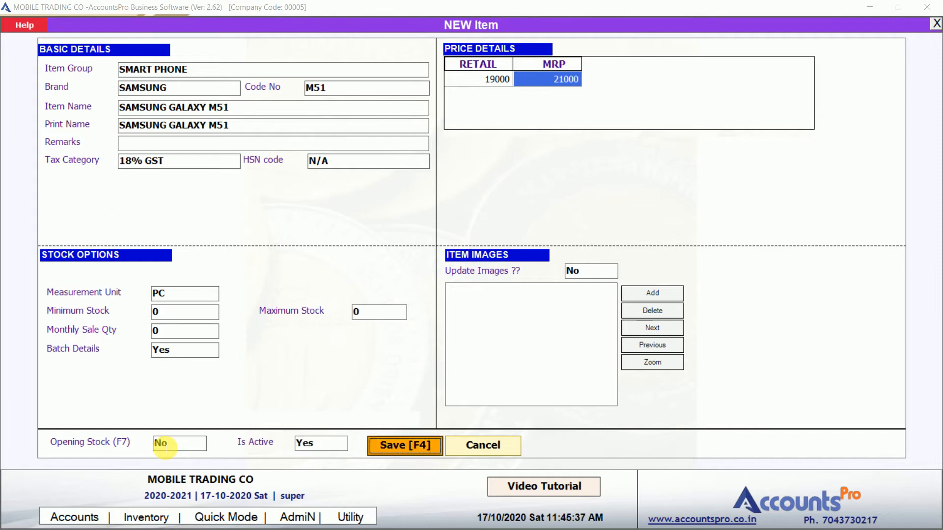
key(Return)
key(Down)
key(Up)
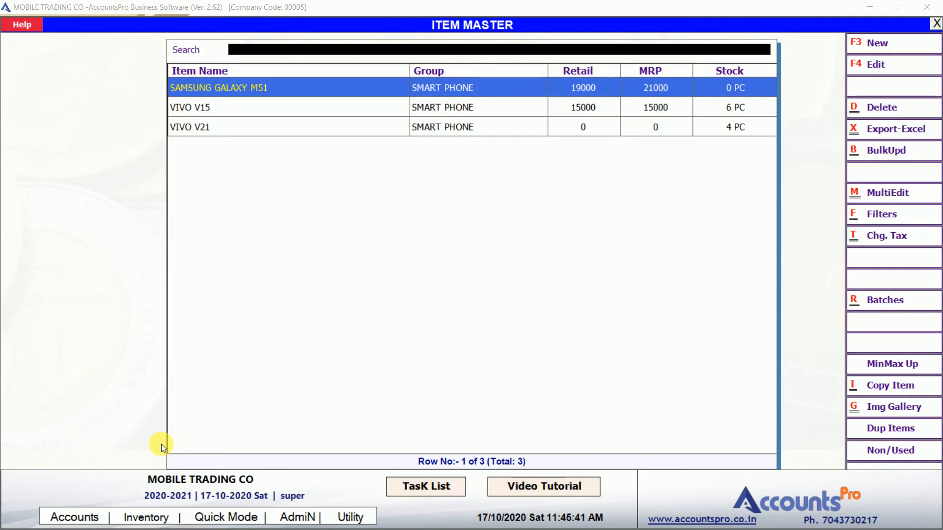
Start a new purchase entry, keeping the voucher number, date and Debit type
key(Escape)
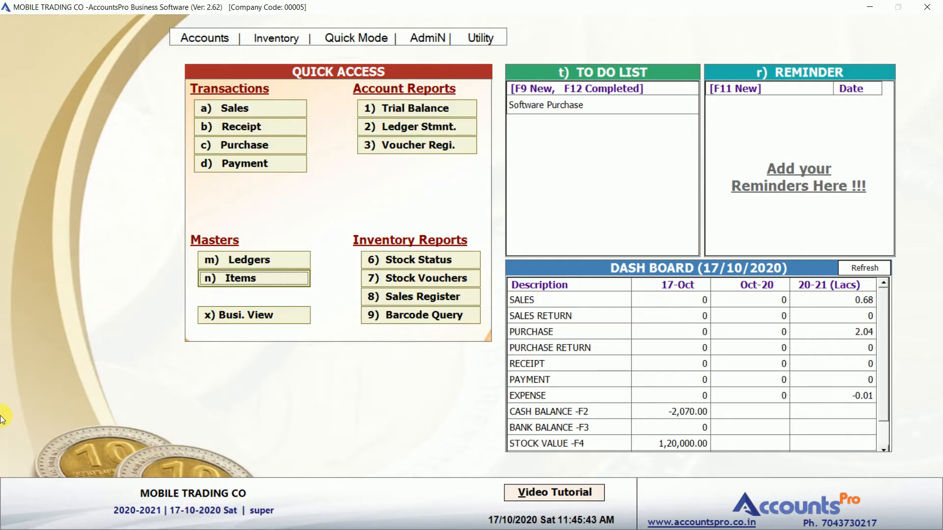
click(206, 146)
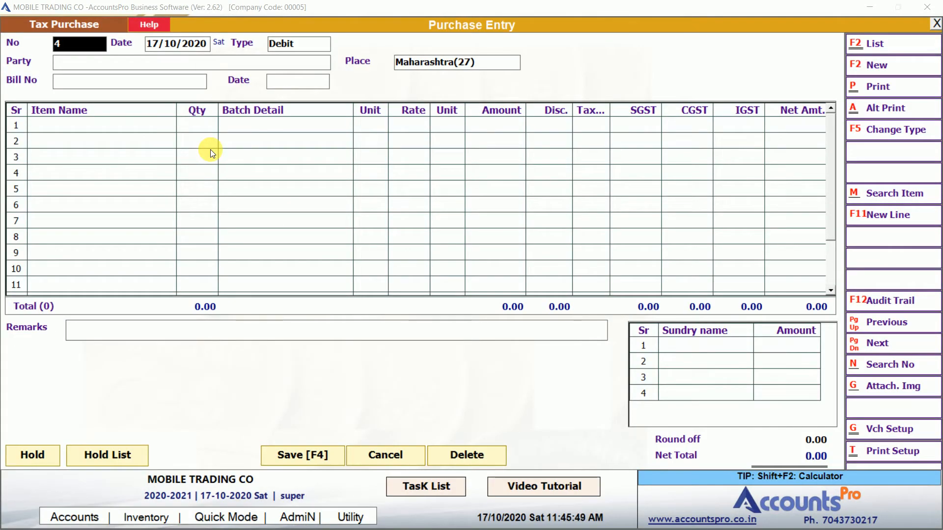
key(Return)
key(Return)
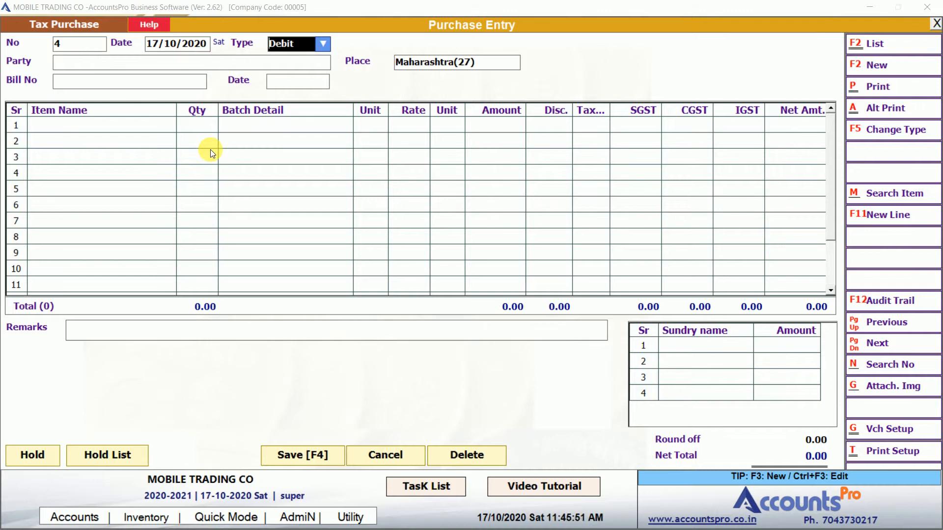
key(Return)
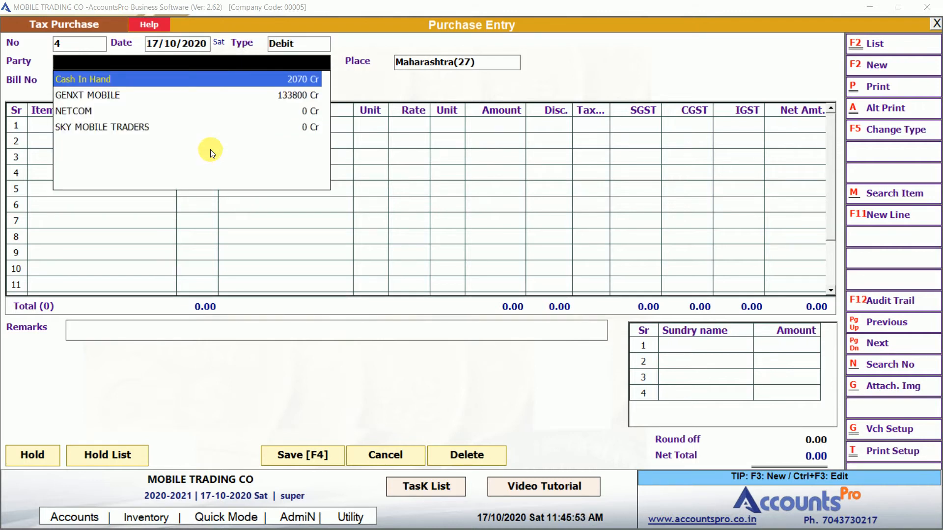
Choose SKY MOBILE TRADERS as party, bill no. 23234, and SAMSUNG GALAXY M51 on row 1
key(Down)
key(Down)
key(Down)
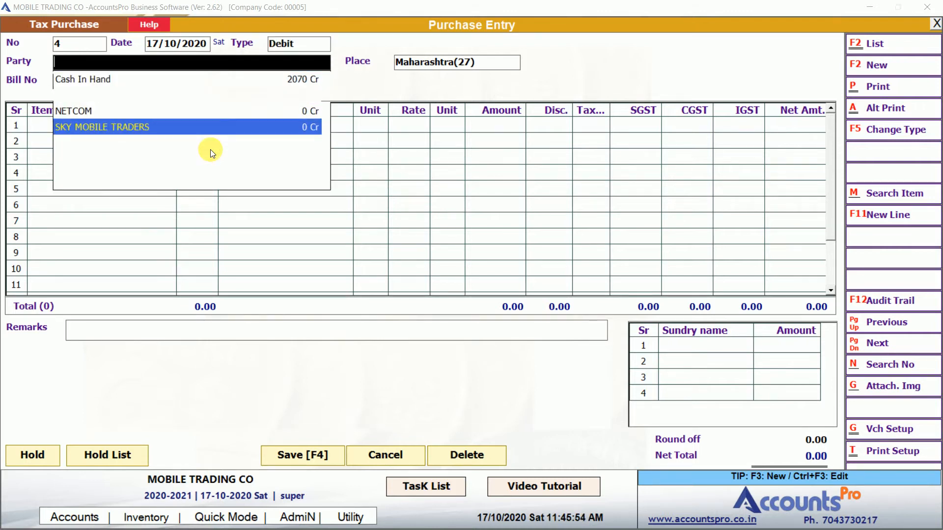
key(Return)
key(Return)
text(23234)
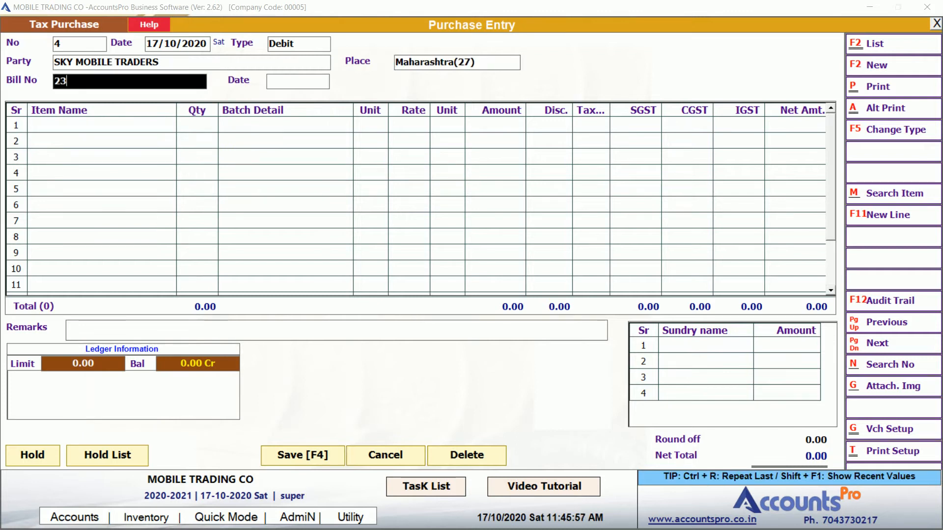
key(Return)
key(Return)
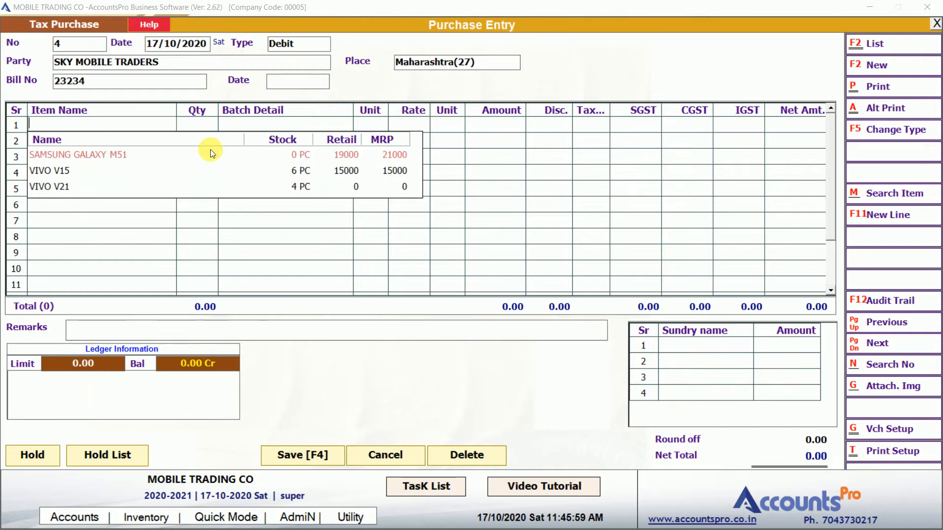
key(Down)
key(Return)
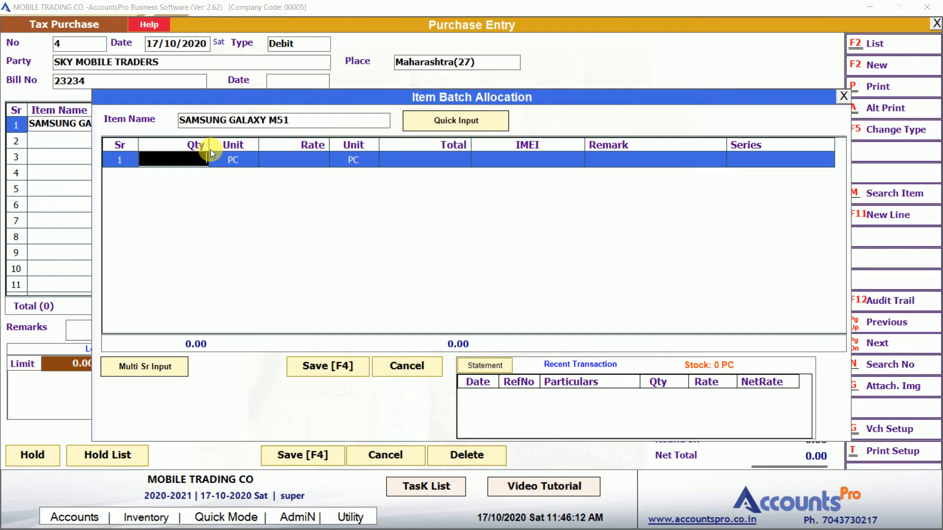
Generate 5 one-piece batch rows at rate 16000 with Multi Sr Input
click(133, 366)
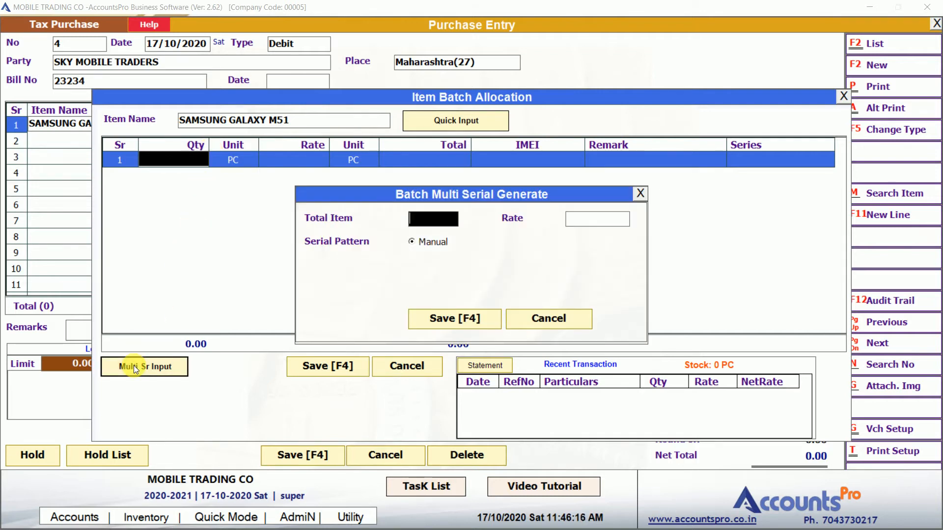
key(Return)
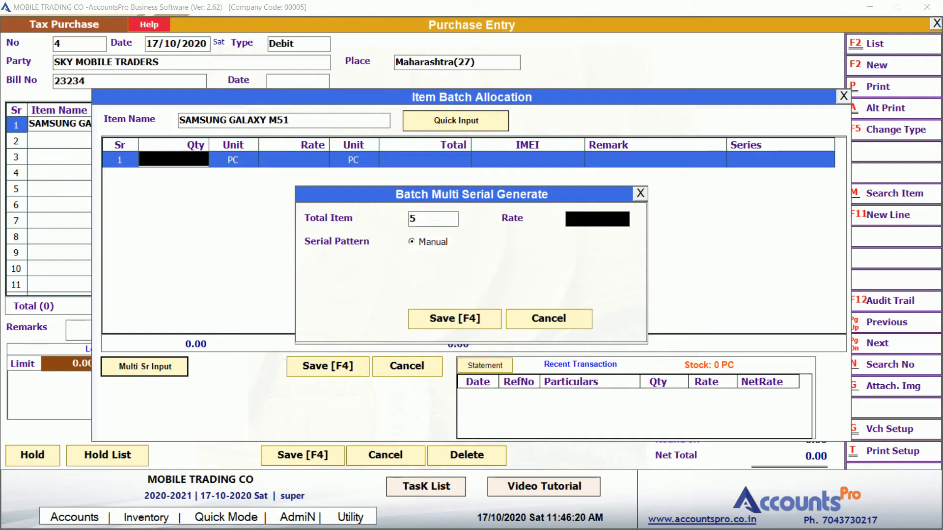
key(BackSpace)
key(Return)
key(Return)
key(Return)
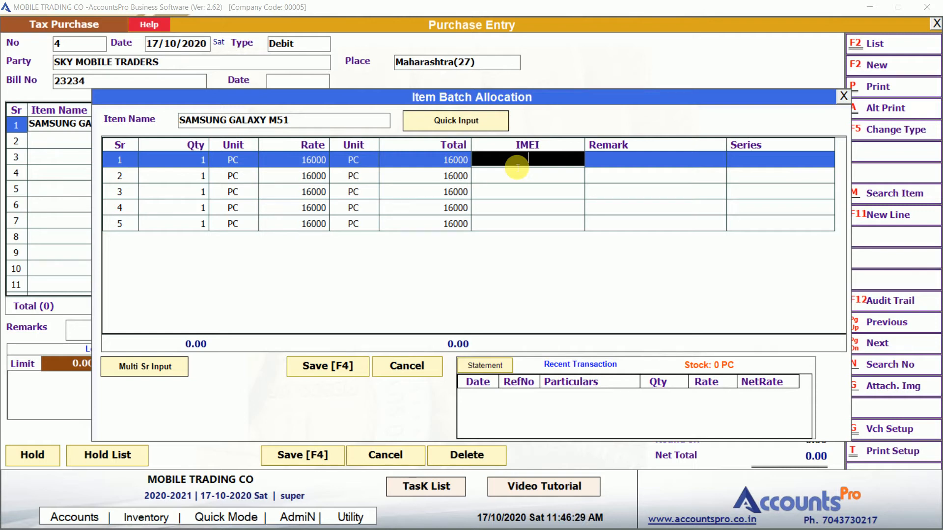
key(alt+Tab)
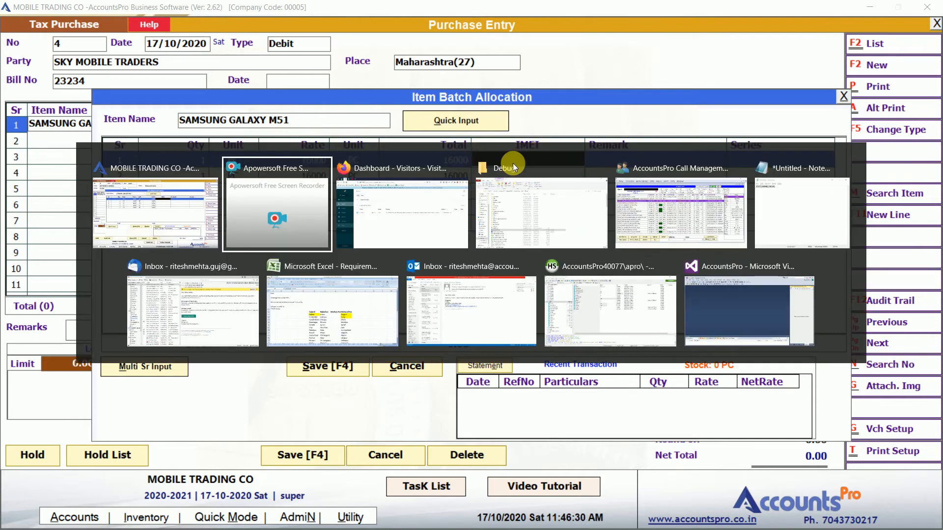
key(Tab)
key(Tab)
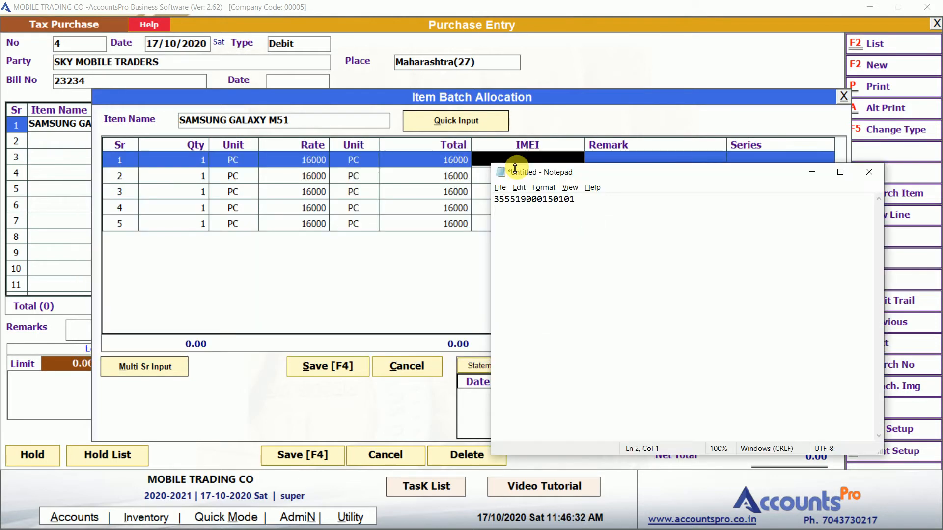
key(ctrl+a)
key(ctrl+c)
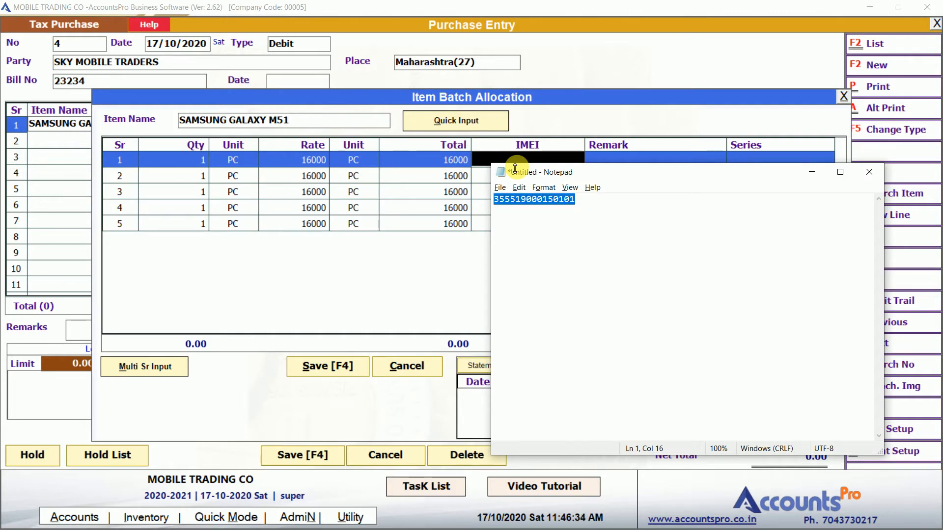
key(alt+Tab)
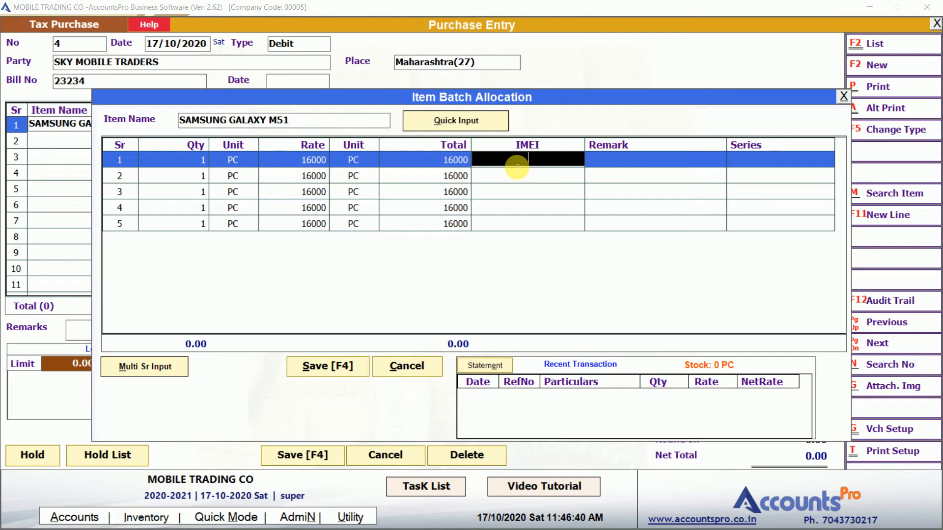
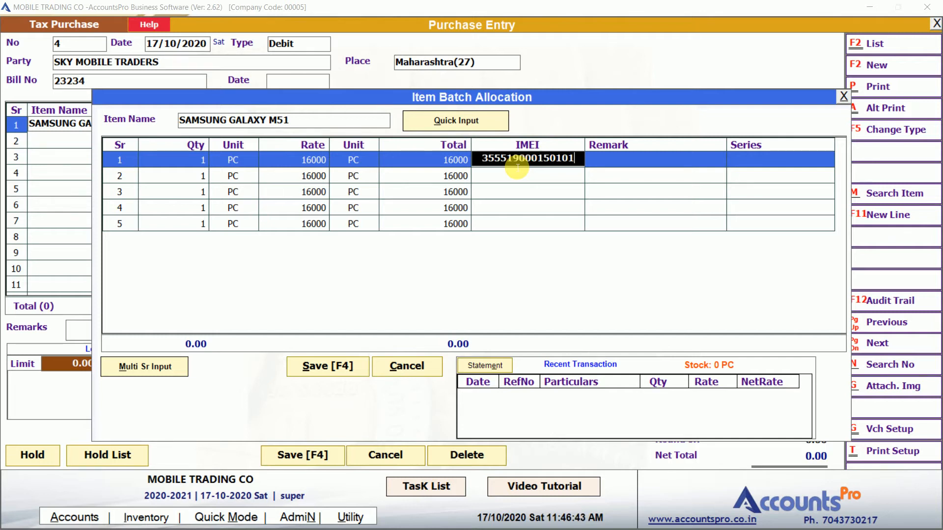
key(Return)
Fill in IMEIs ending 102, 103, 104 and 105 for pieces two through five
key(BackSpace)
text(2)
key(Return)
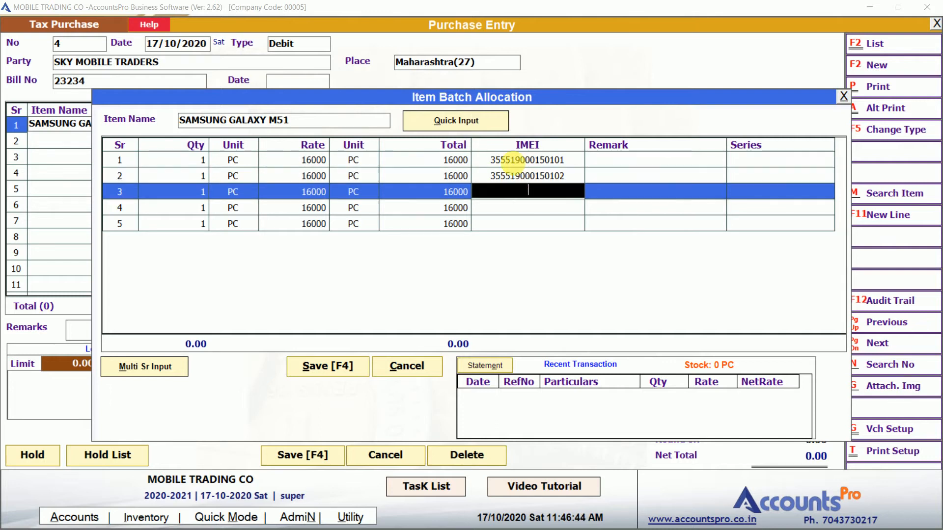
key(BackSpace)
text(355519000150103)
key(Return)
key(BackSpace)
text(4)
key(Return)
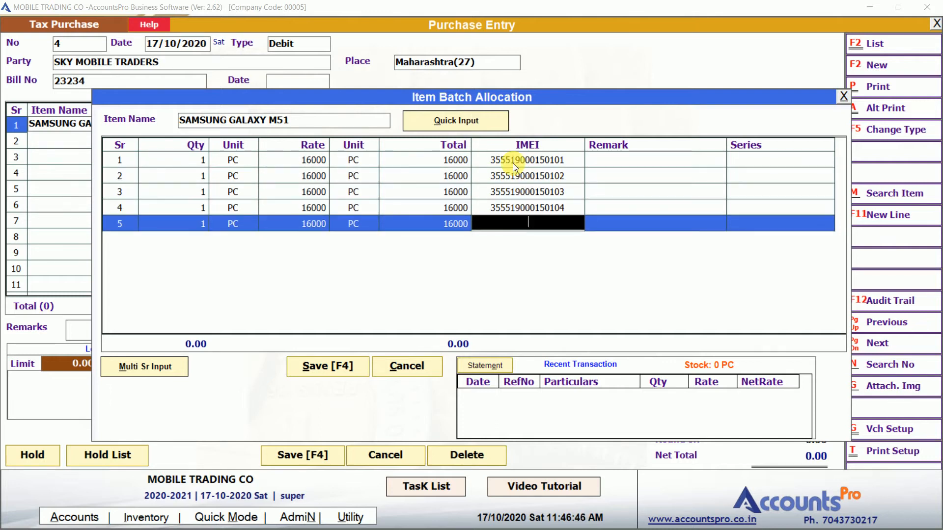
key(BackSpace)
text(55519000150105)
key(Return)
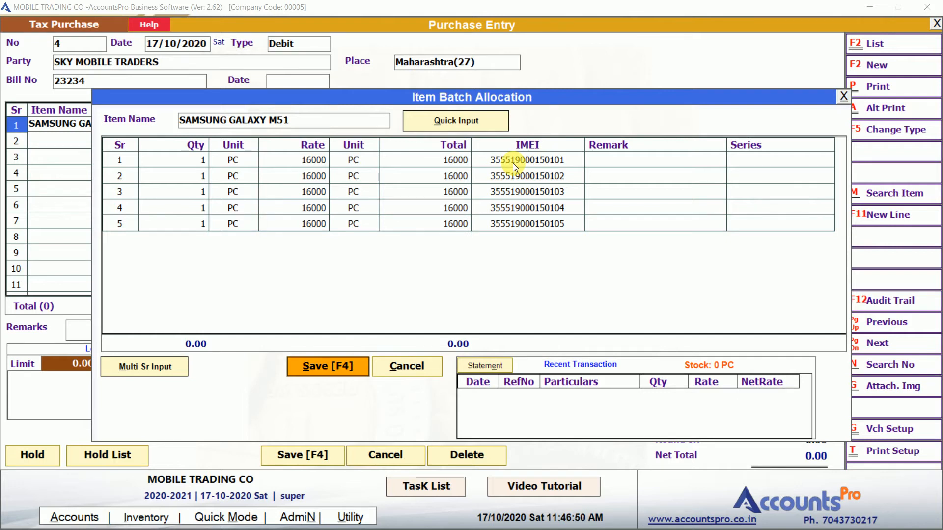
Give the 5-piece SAMSUNG GALAXY M51 line a 5% discount, netting 89,680.00, and move to row 2
key(Return)
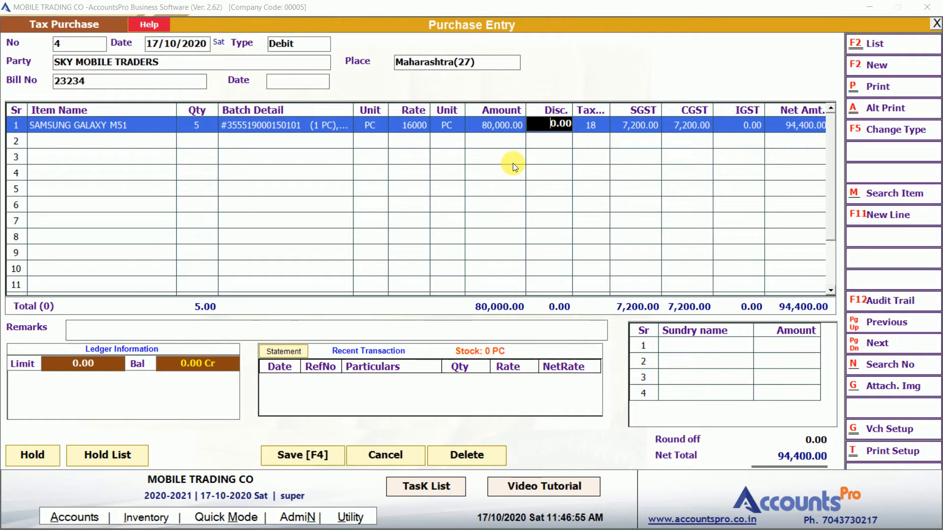
text(5)
key(Return)
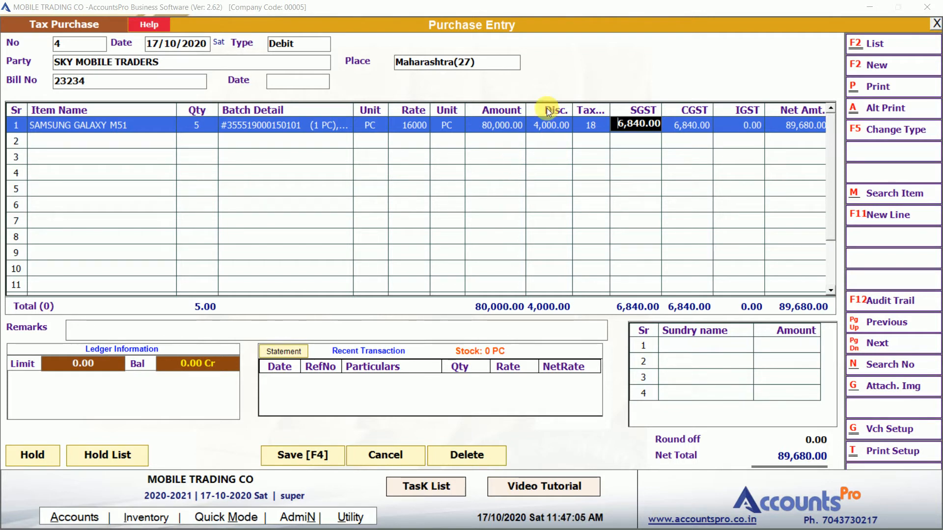
key(Return)
key(Return)
key(Return)
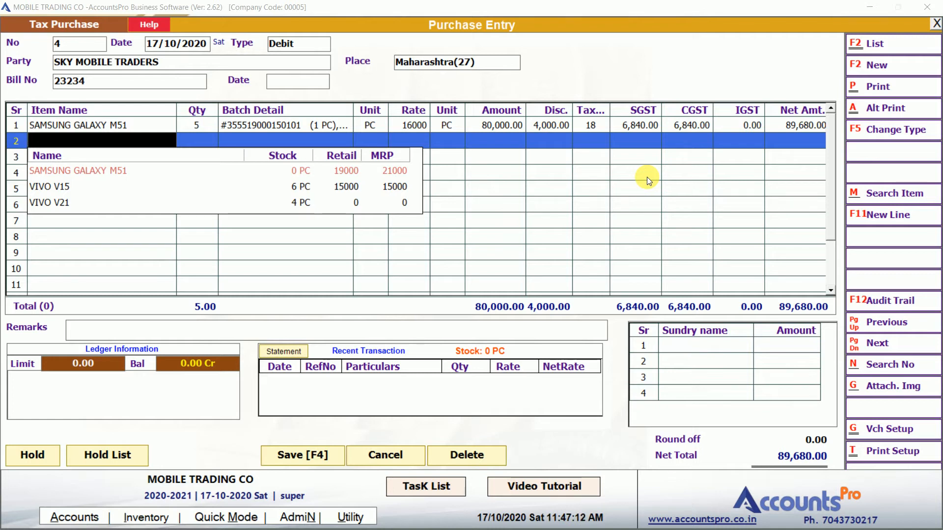
key(Down)
key(Down)
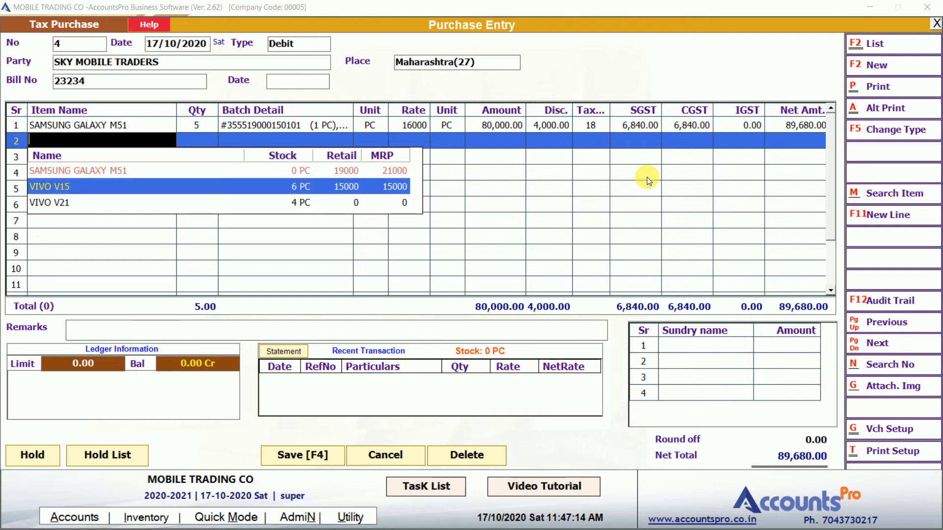
key(Return)
text(1)
key(Return)
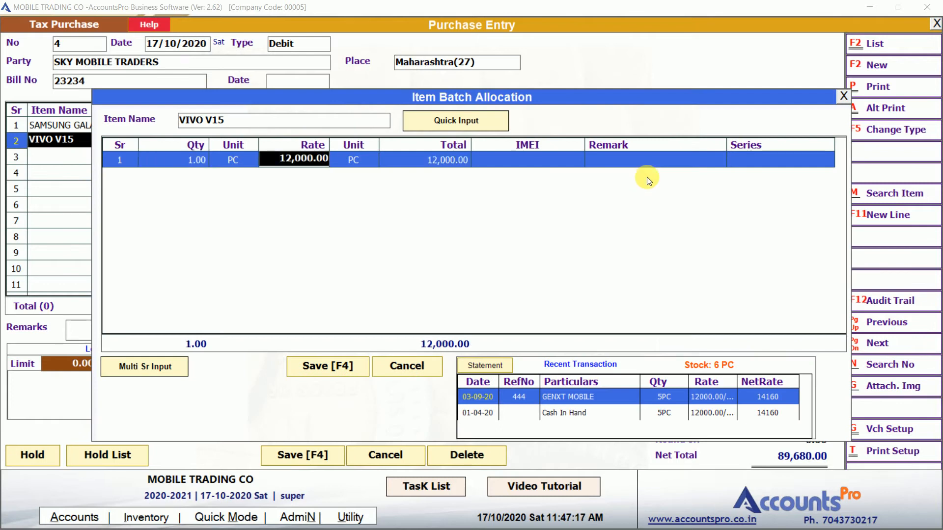
key(Return)
text(355519000150101)
key(Left)
key(Left)
key(Left)
key(Left)
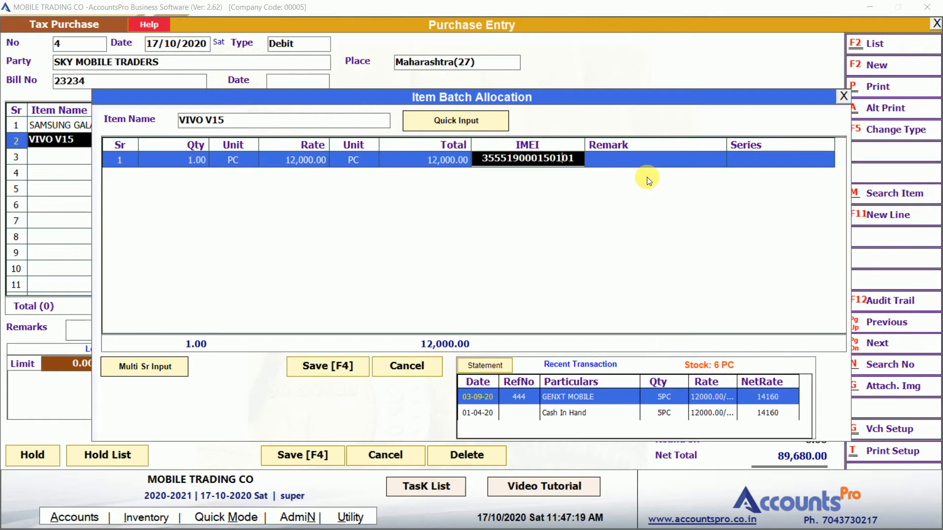
key(shift+Left)
text(6)
key(Return)
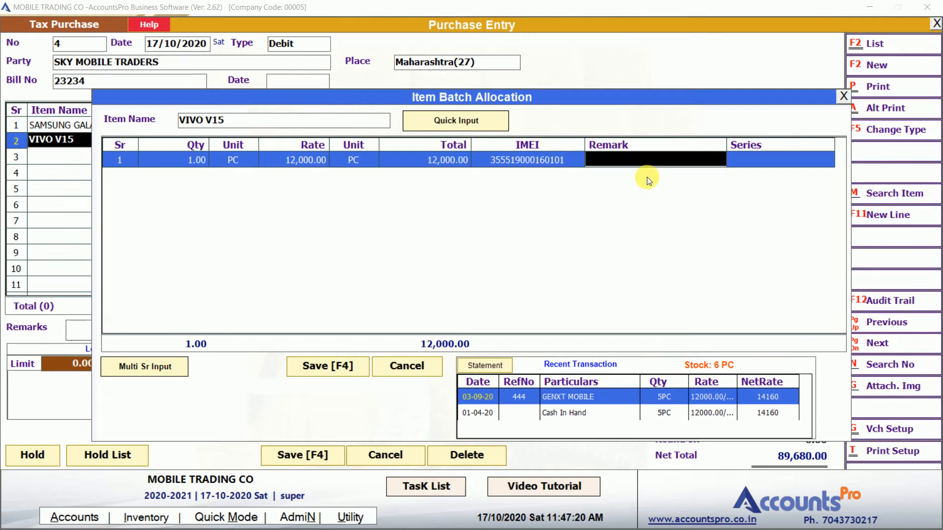
key(Return)
key(Return)
key(Return)
key(Return)
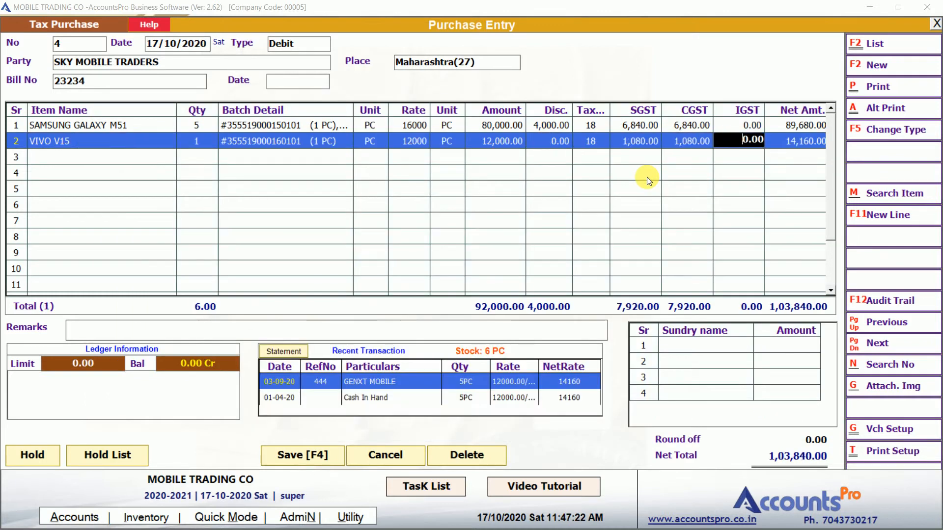
key(Return)
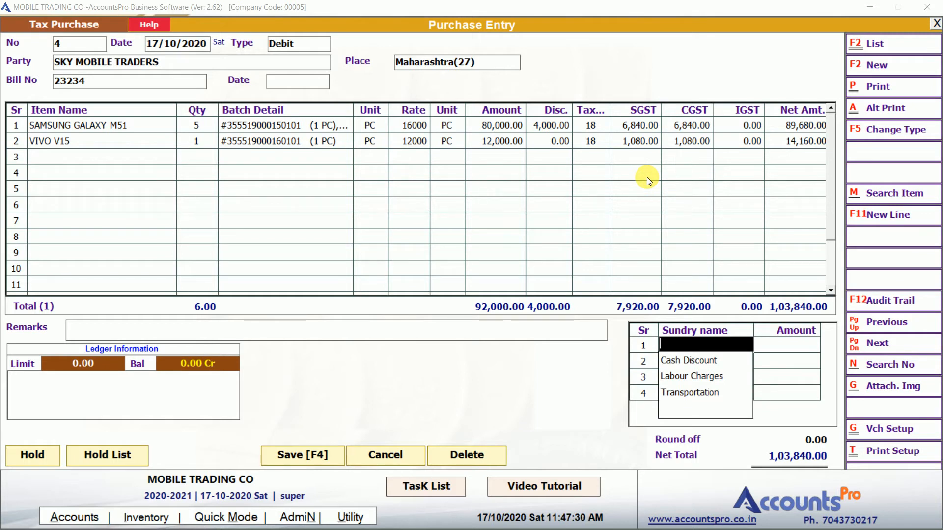
Add Labour Charges of 100 as a sundry, raising the net total to 1,03,940.00
key(Down)
key(Down)
key(Return)
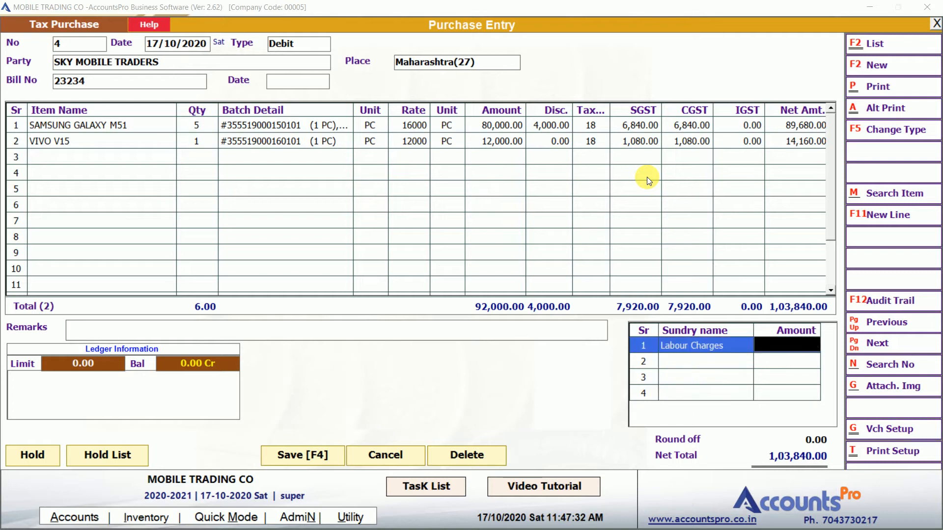
text(100)
key(Return)
Save purchase voucher 4, review it with Previous, and close the entry screen
key(Return)
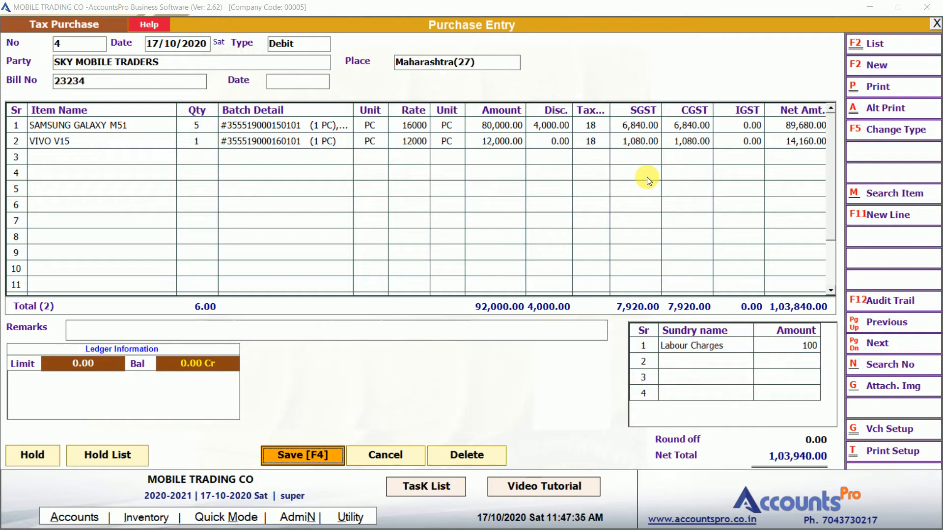
key(Return)
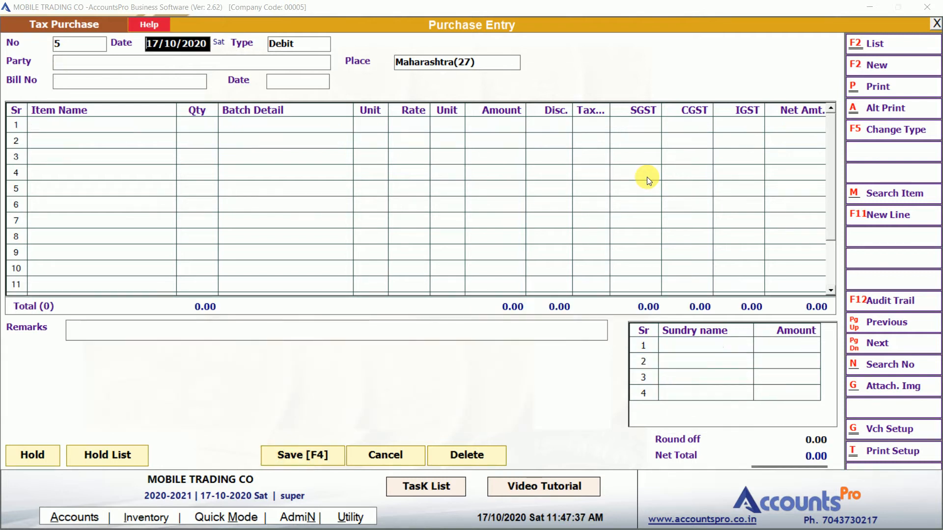
click(903, 321)
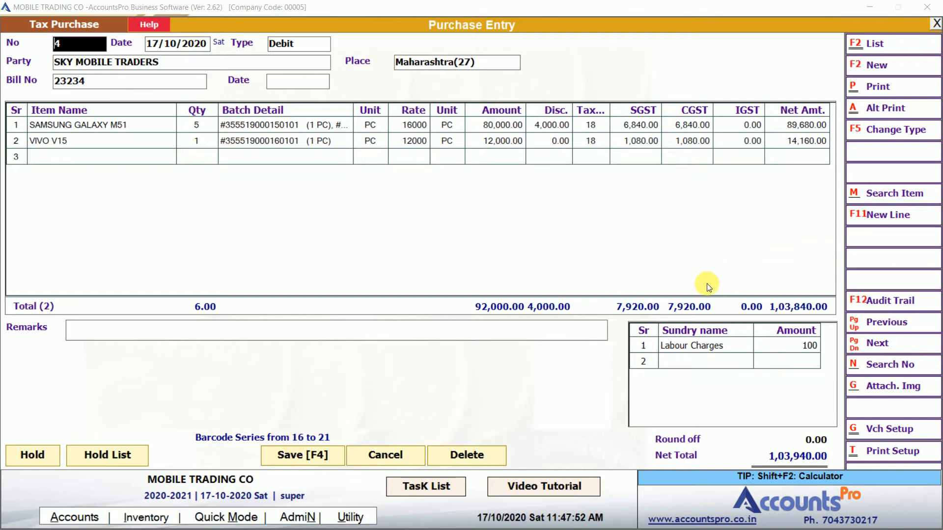
key(Escape)
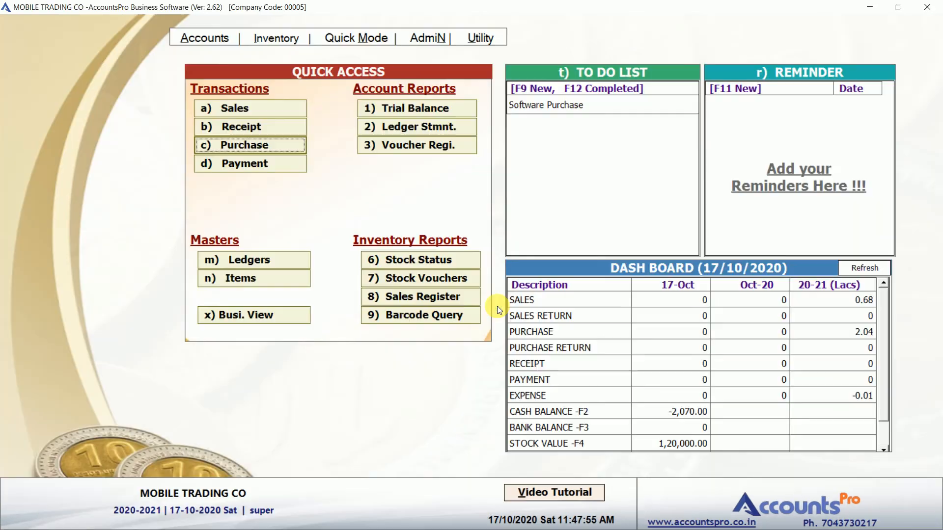
click(454, 313)
text(1)
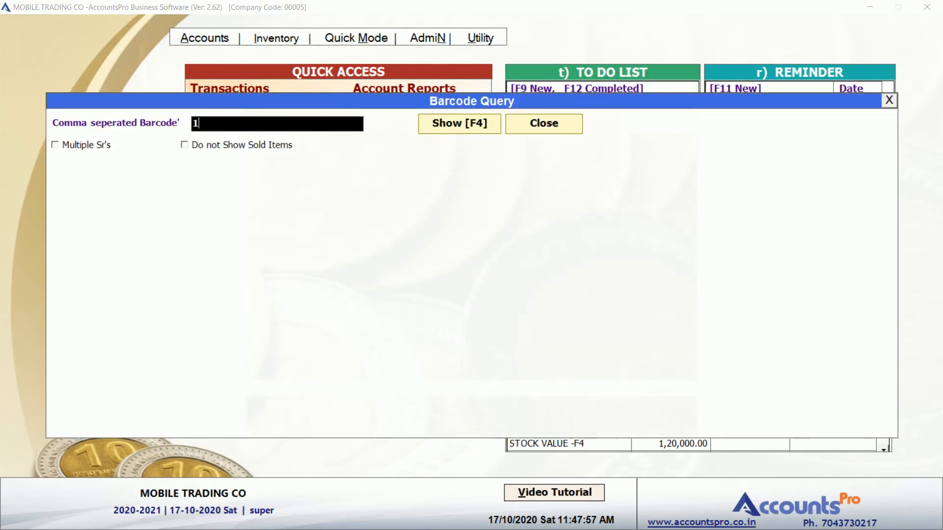
text(6)
key(Return)
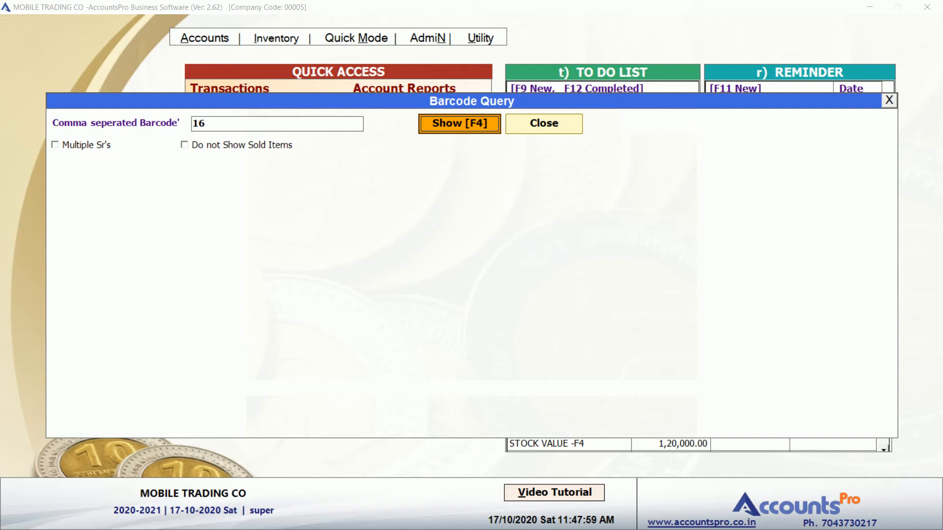
key(Return)
key(F4)
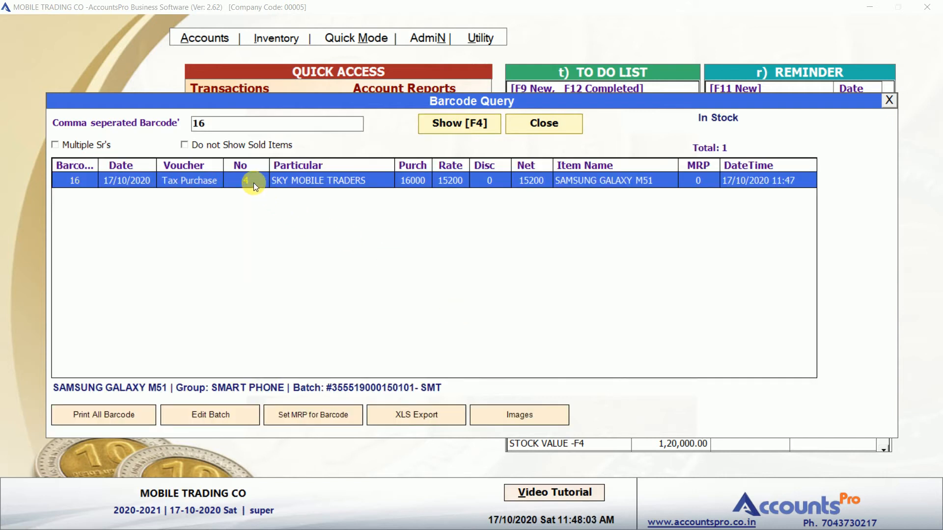
click(304, 180)
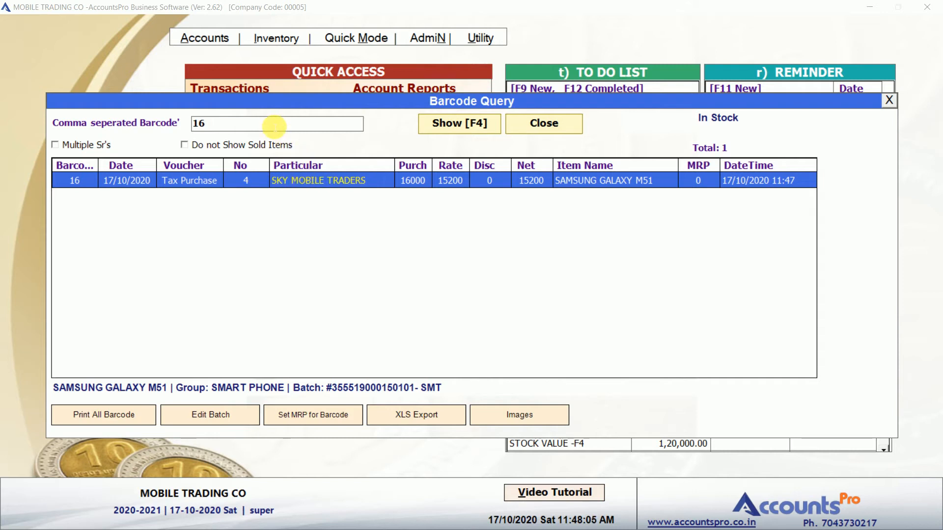
click(272, 123)
text(17)
key(F4)
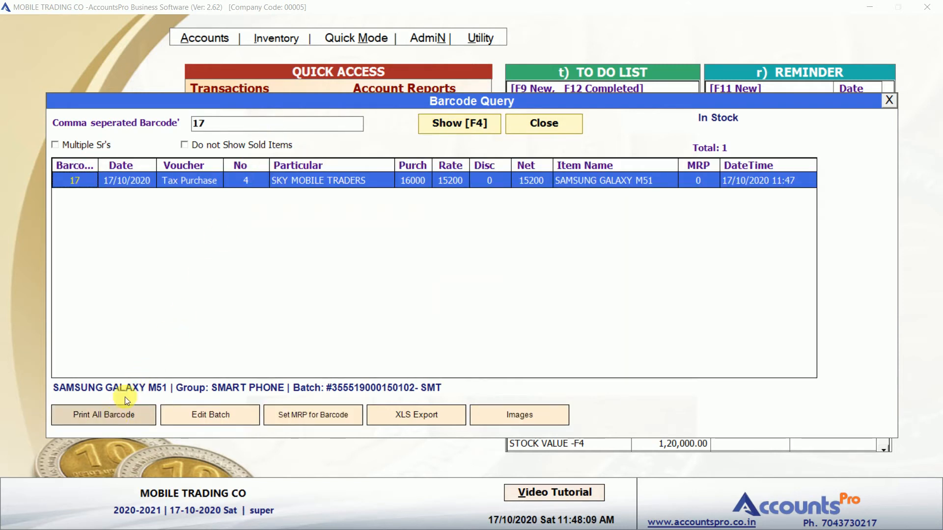
click(366, 182)
key(Escape)
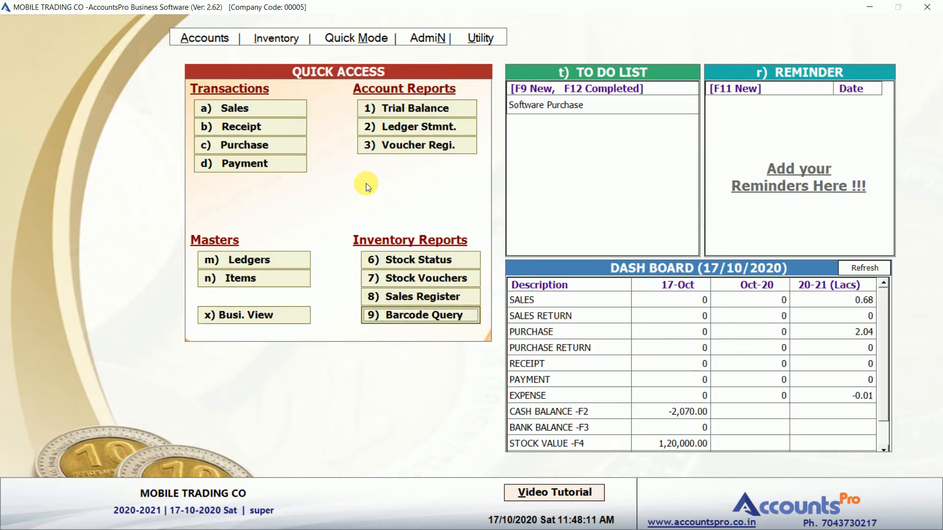
key(Escape)
key(Right)
key(Return)
click(384, 256)
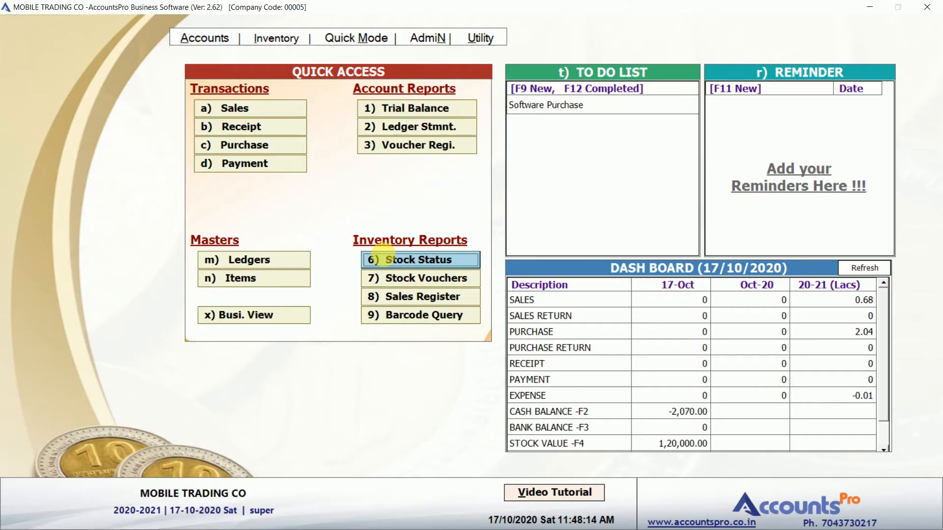
key(Down)
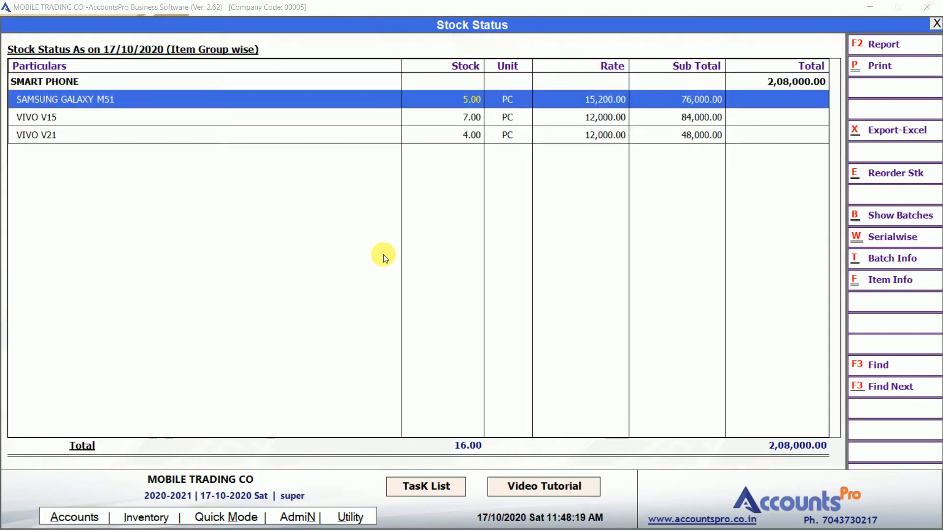
key(Right)
key(Right)
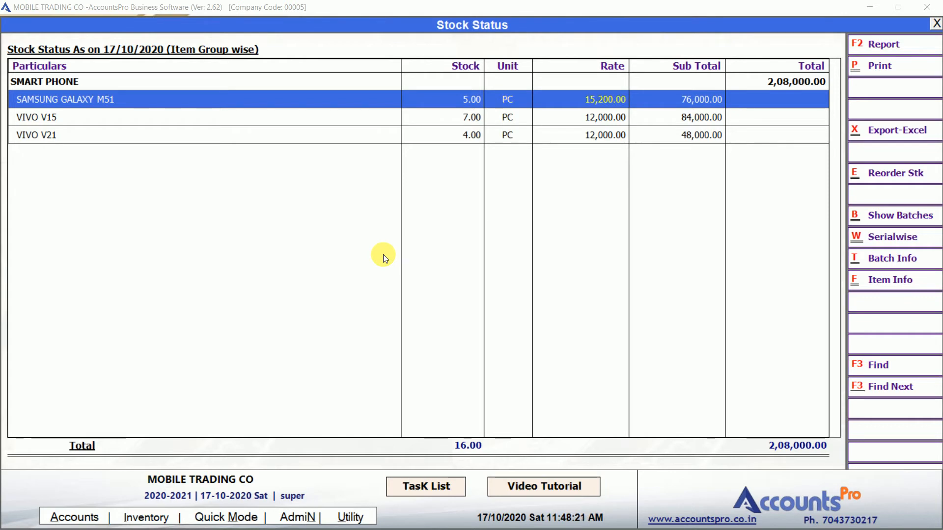
key(Right)
key(Escape)
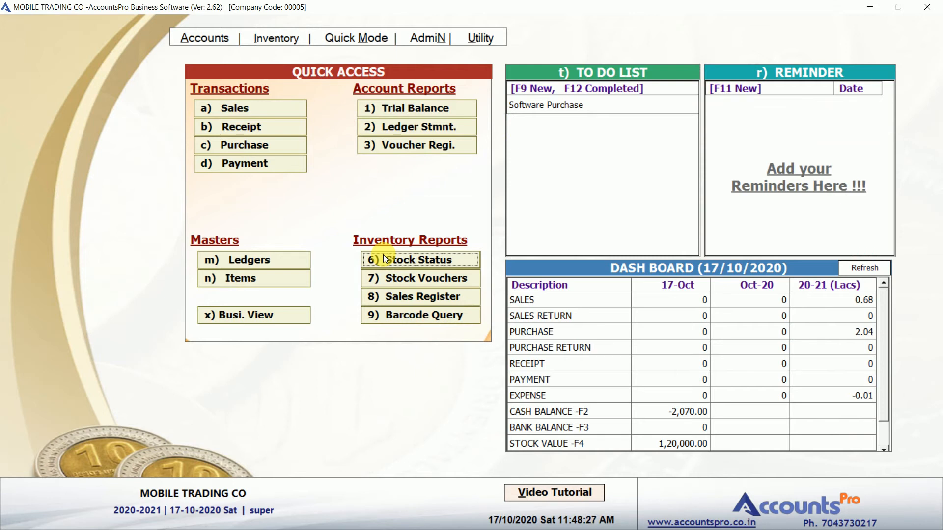
click(272, 108)
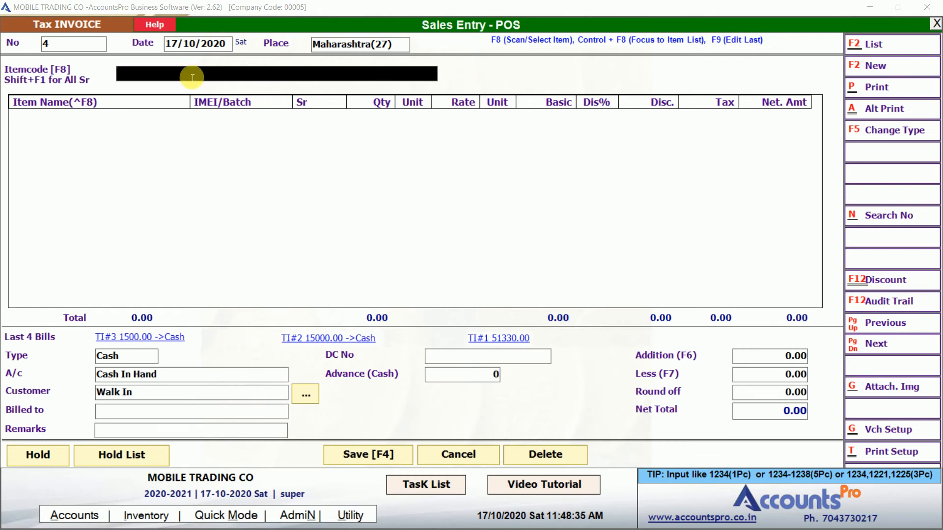
key(alt+Tab)
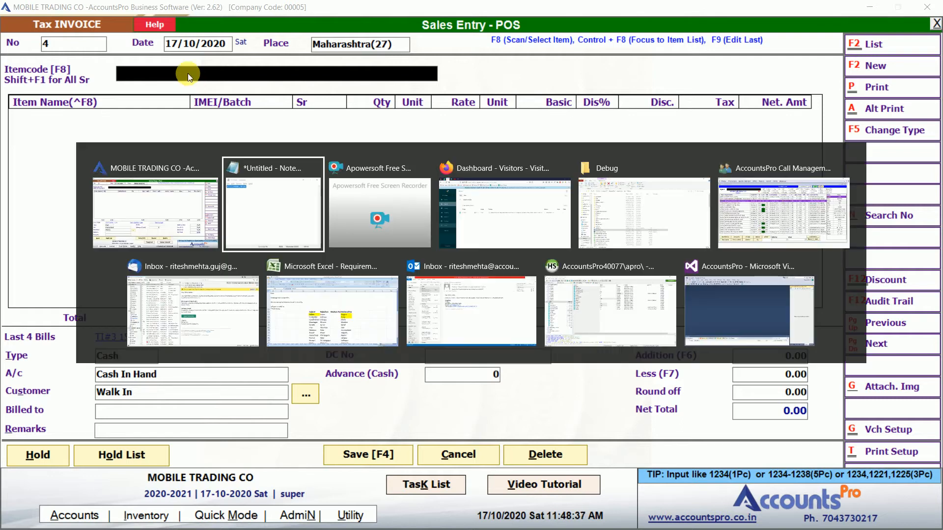
key(ctrl+c)
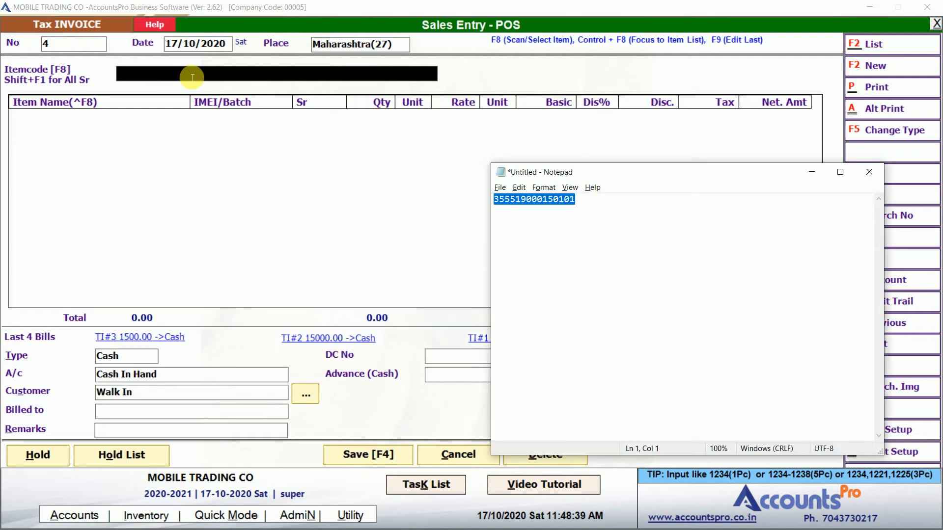
key(alt+Tab)
key(ctrl+v)
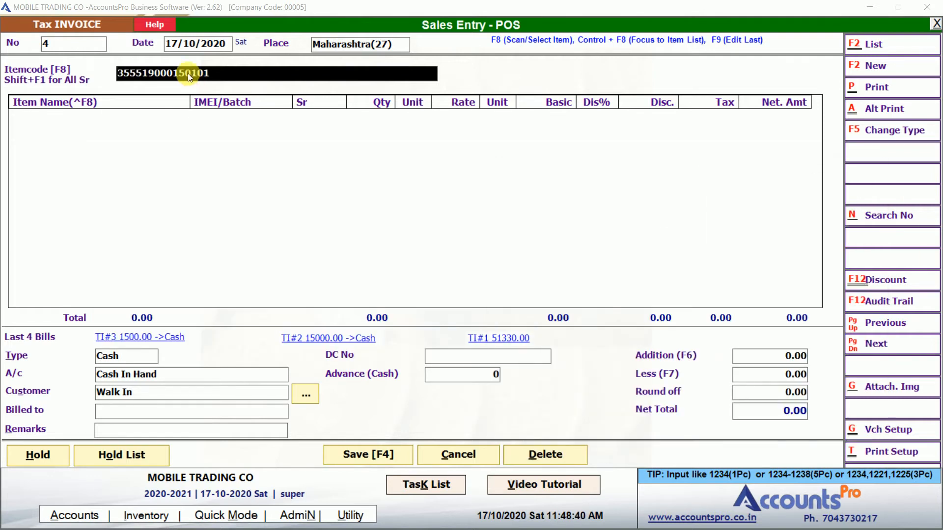
key(Return)
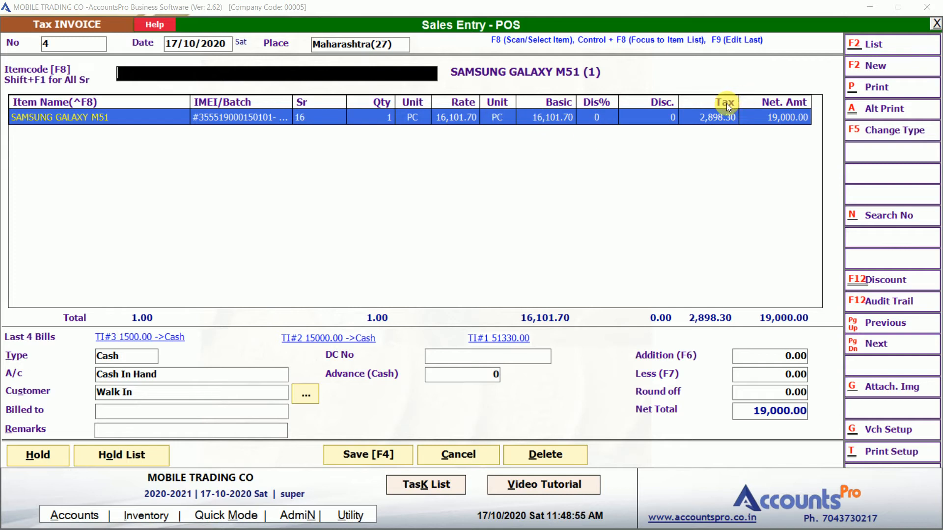
text(355519000150101)
key(BackSpace)
text(2)
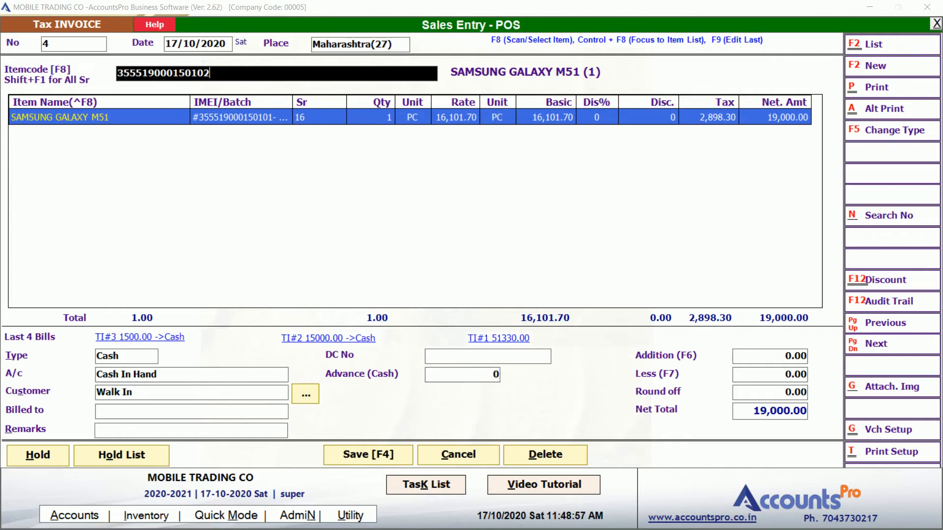
key(Return)
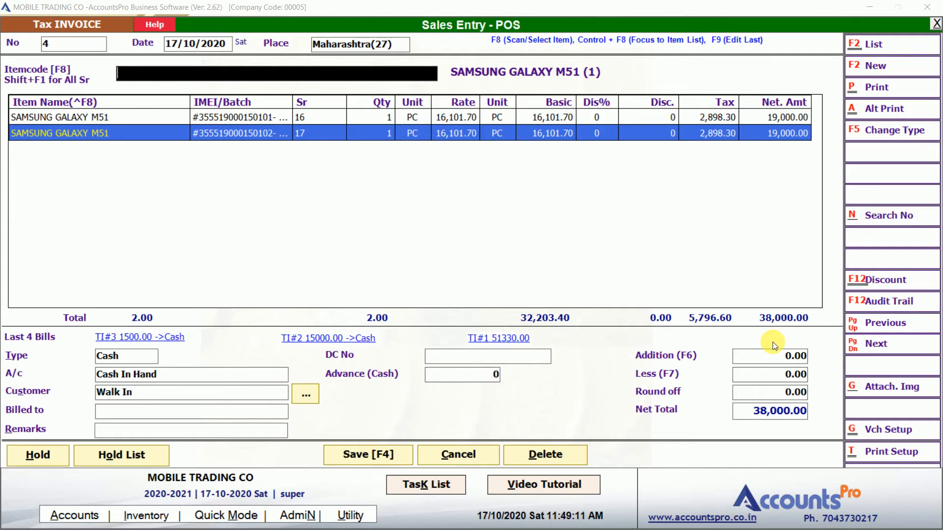
text(R37000)
key(Return)
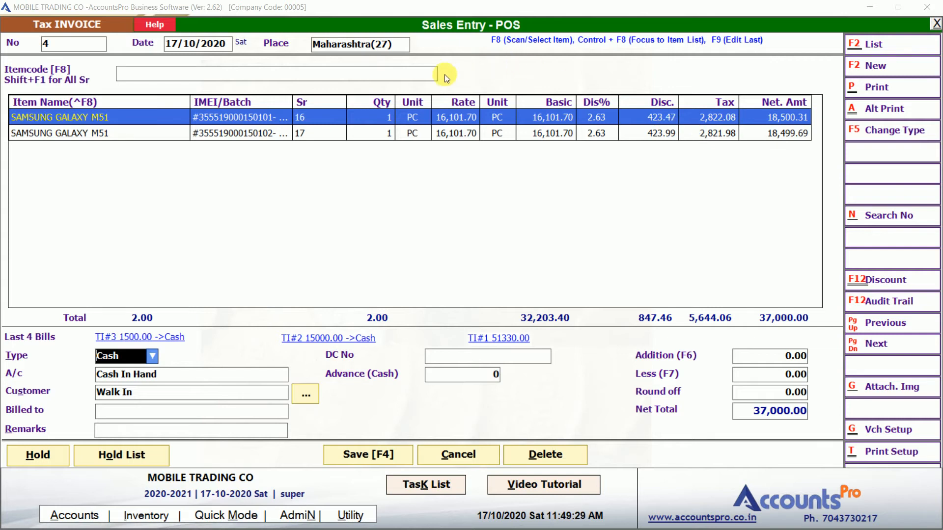
Round the invoice net total to 36,500 with R36500 in the item code field
click(433, 74)
text(R36500)
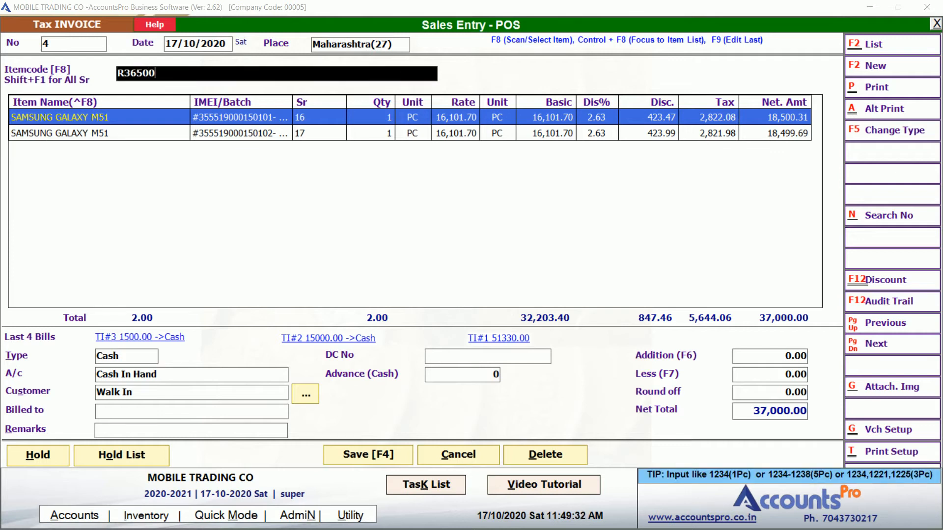
key(Return)
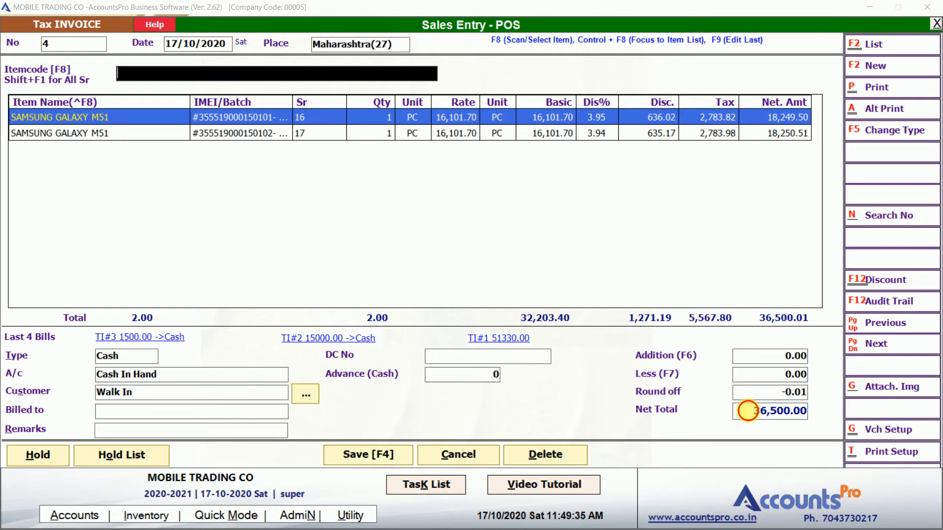
click(748, 412)
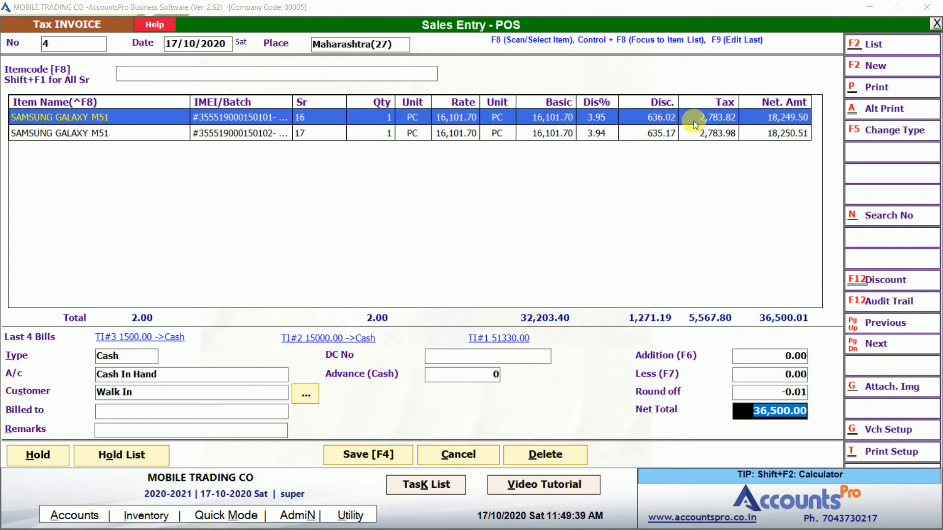
Apply a 5% discount to both phones with P5, bringing the net total to 36,100.00
click(387, 79)
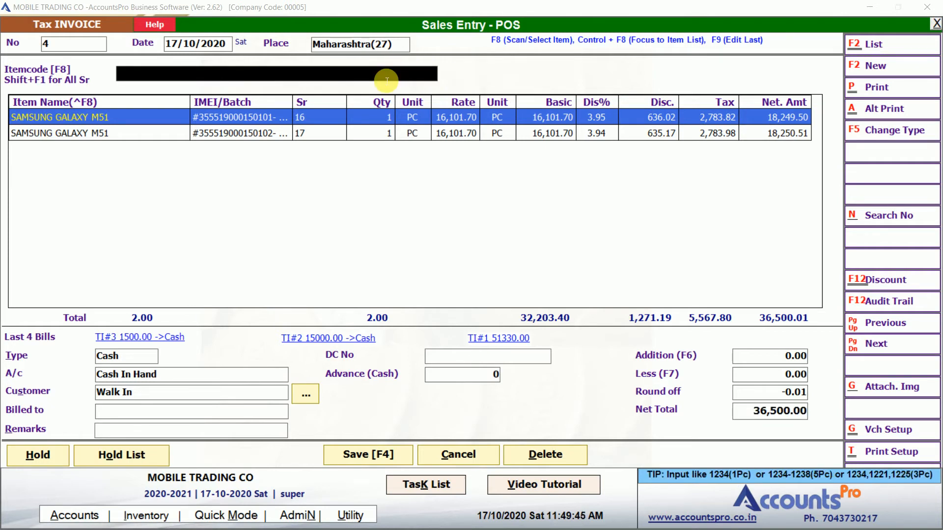
text(P5)
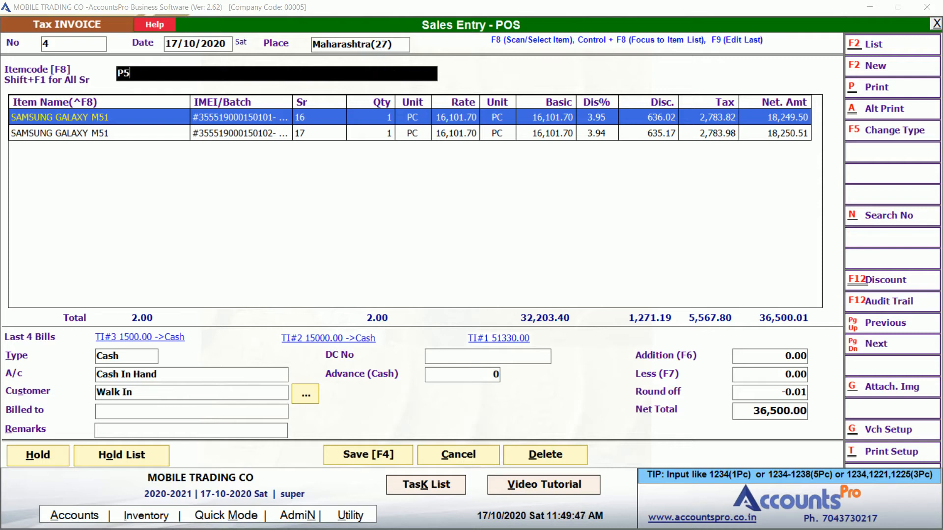
key(Return)
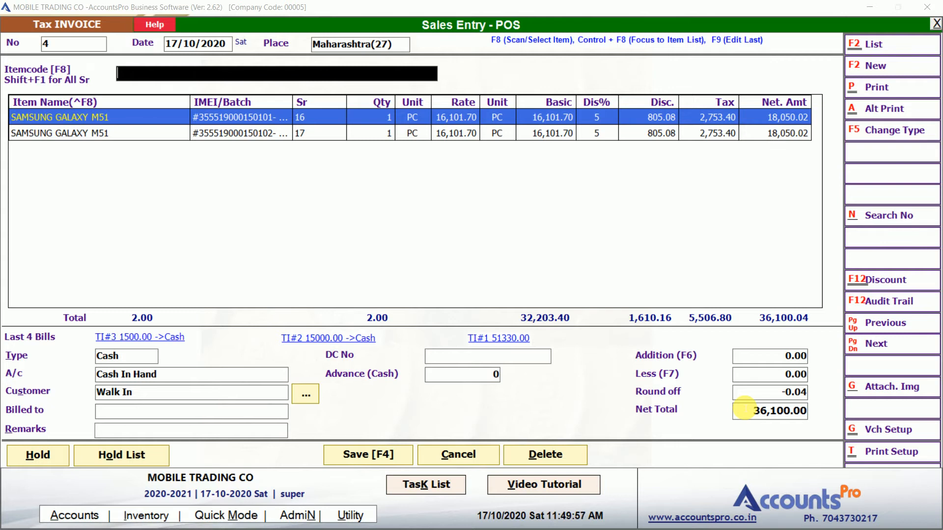
key(alt+t)
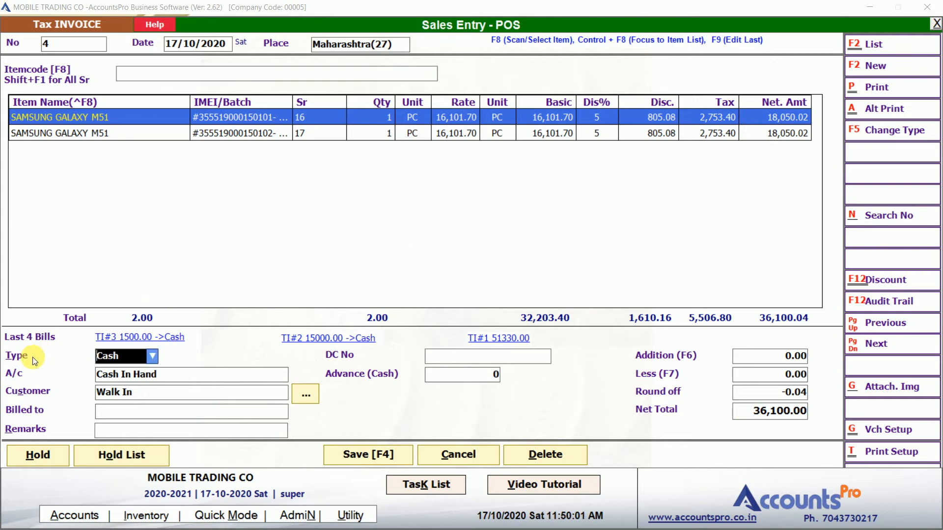
Keep the sale's payment type as Cash after comparing it with Debit
key(alt+Down)
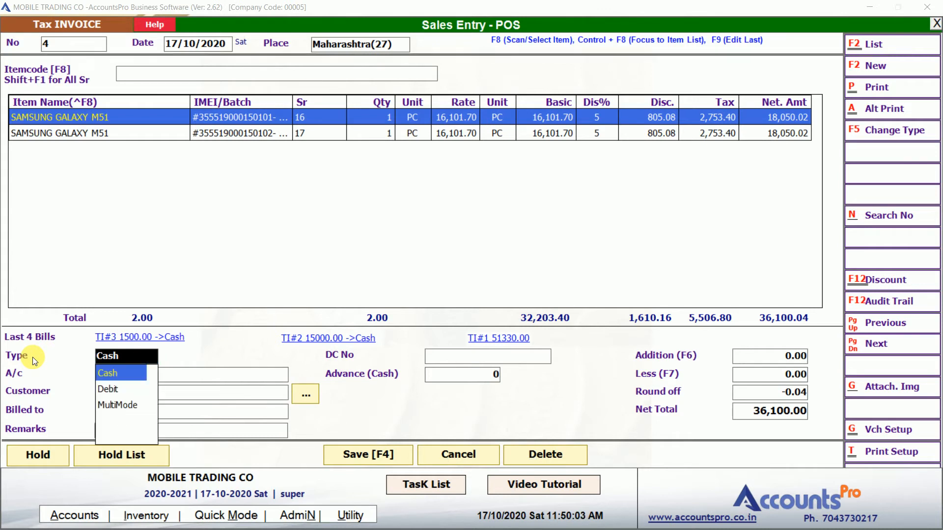
key(Down)
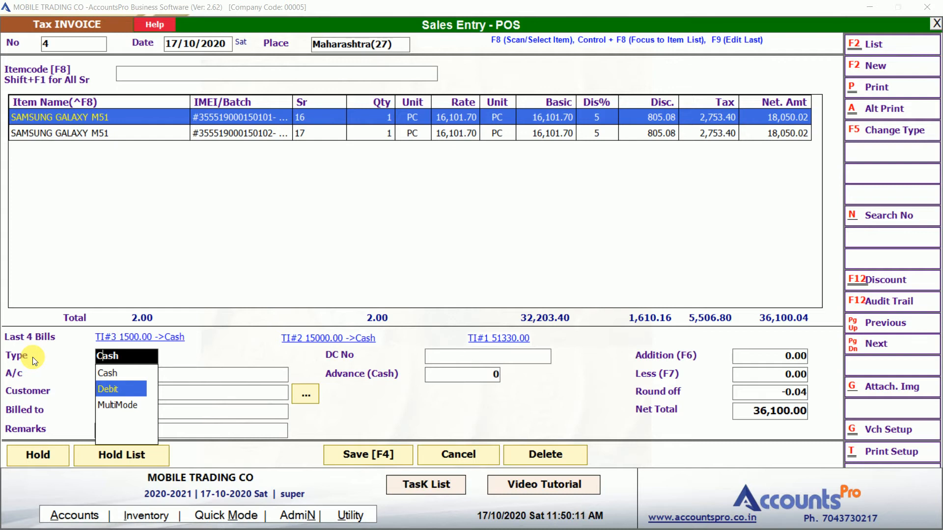
key(Up)
key(Down)
key(Up)
key(Return)
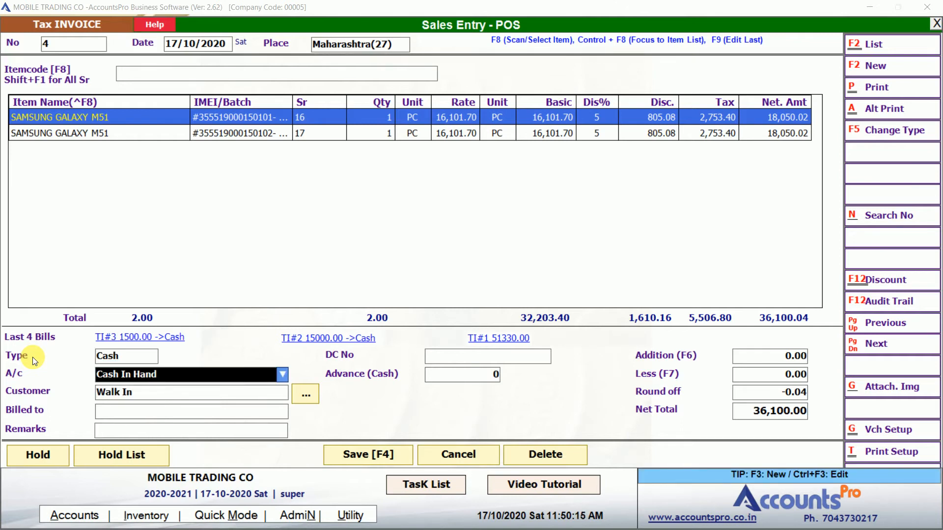
key(Return)
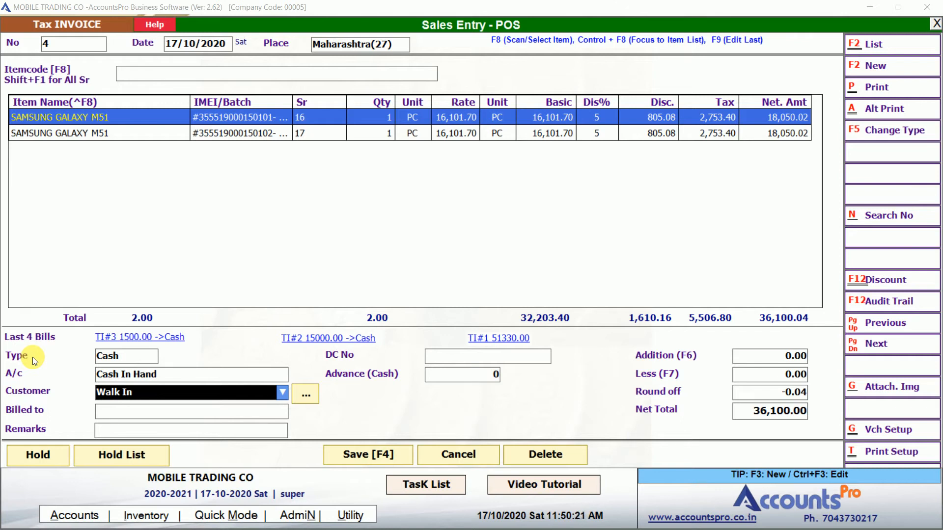
Enter the buyer's name as the billed-to party and bring up the customer list
key(Return)
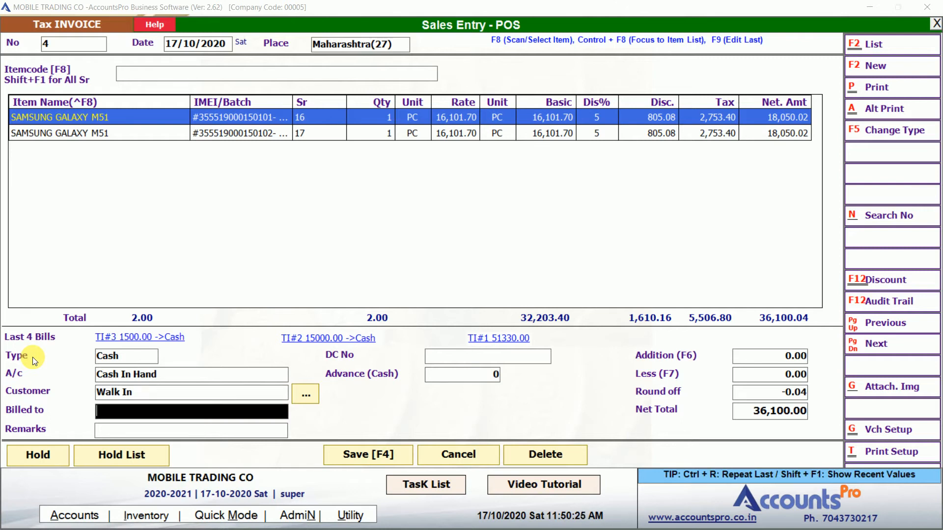
key(Return)
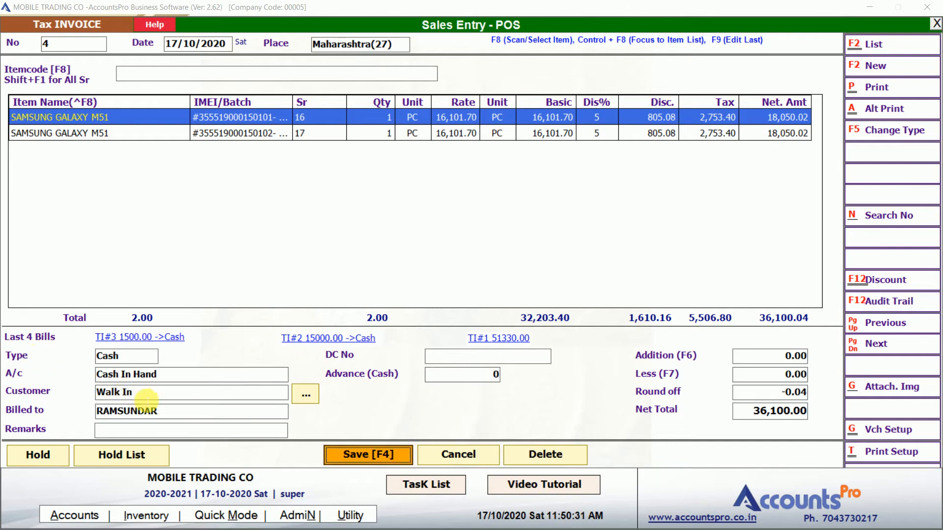
click(131, 392)
click(147, 398)
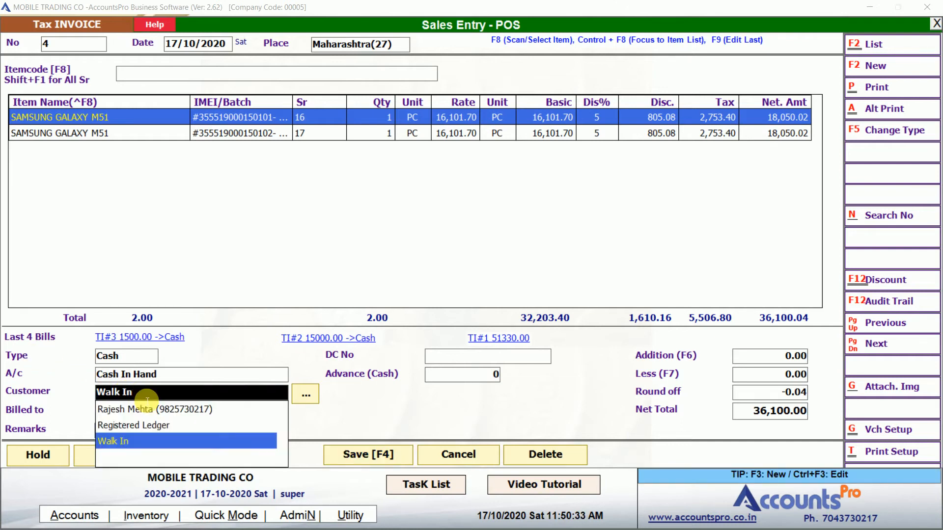
Start a new customer with the buyer's phone number and name, then quit without saving
key(Return)
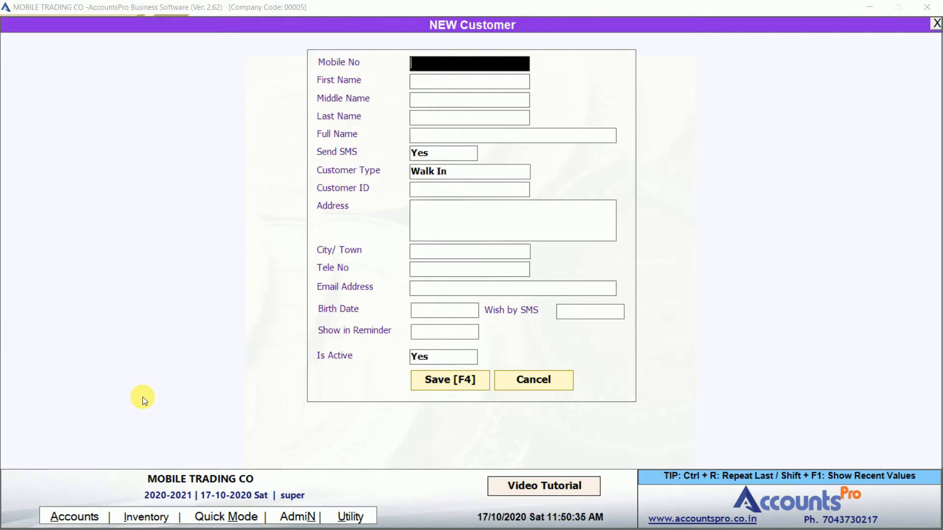
key(Return)
key(Return)
key(Return)
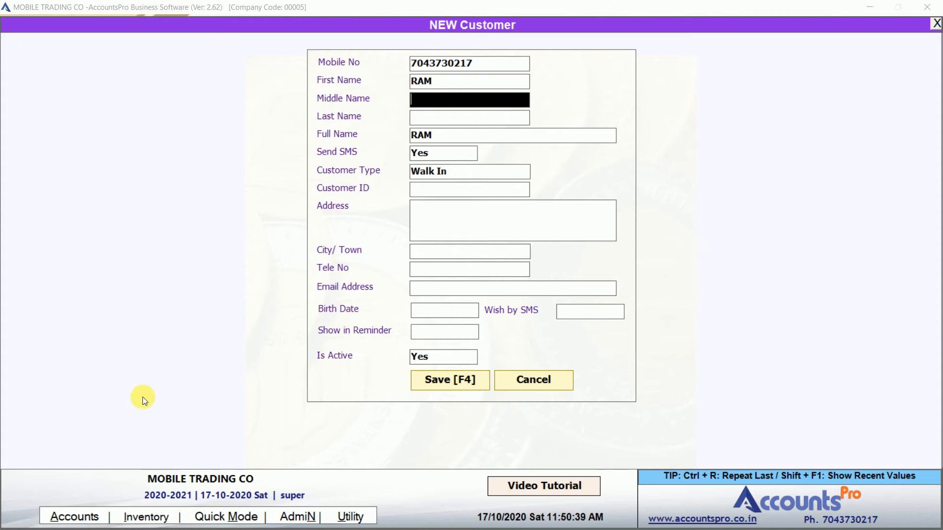
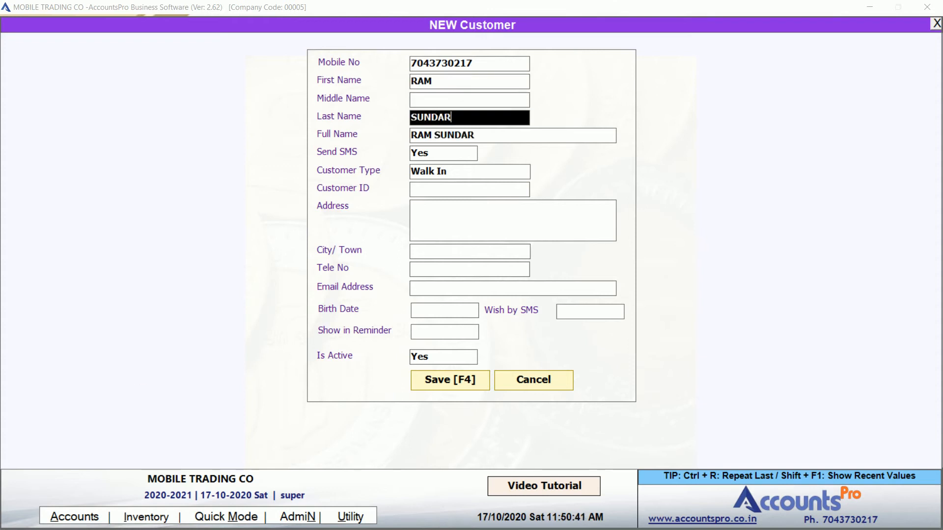
key(Return)
key(Return)
key(Return)
key(Return)
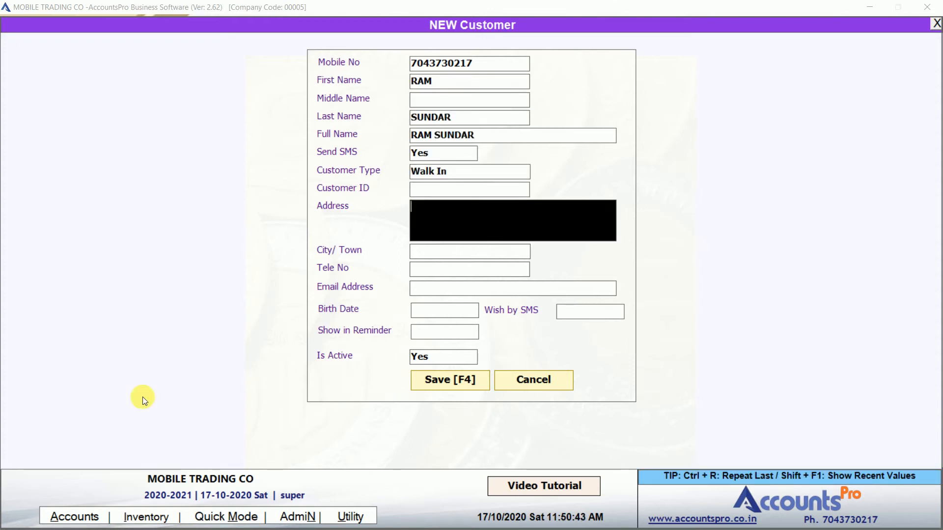
key(Return)
key(Return)
key(Return)
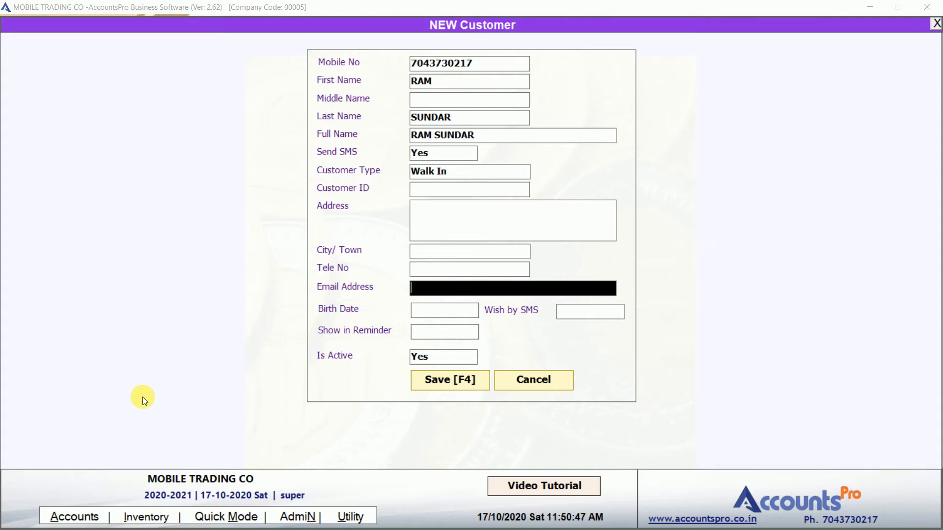
key(Escape)
key(Return)
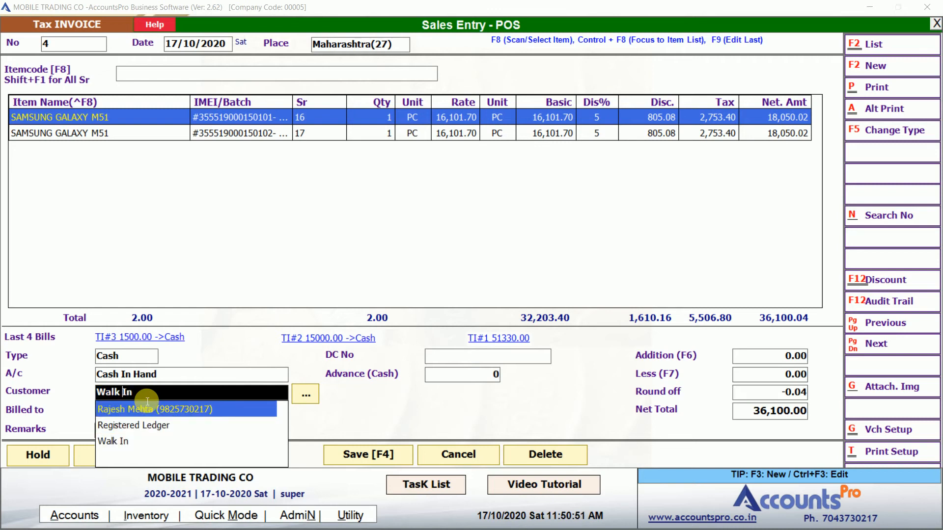
Set the registered customer on invoice 4, save it, and send it to print
click(148, 404)
key(Return)
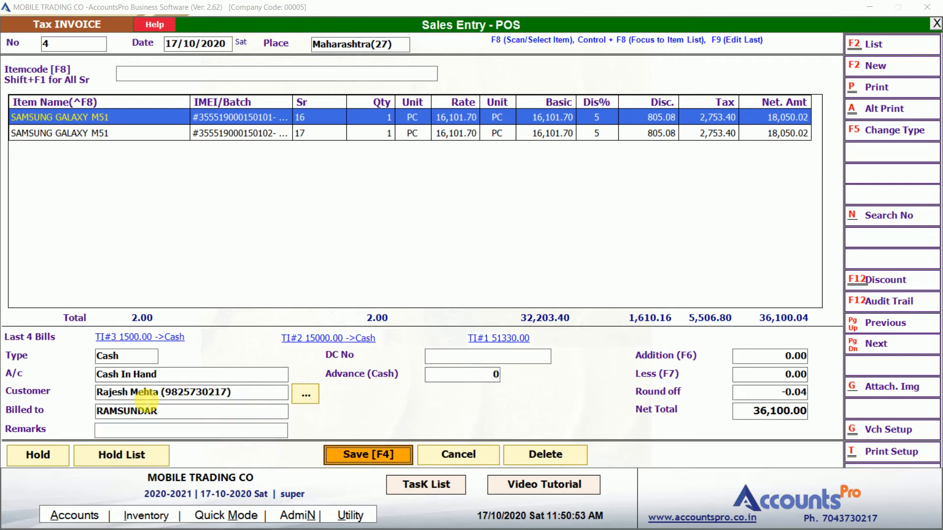
click(381, 448)
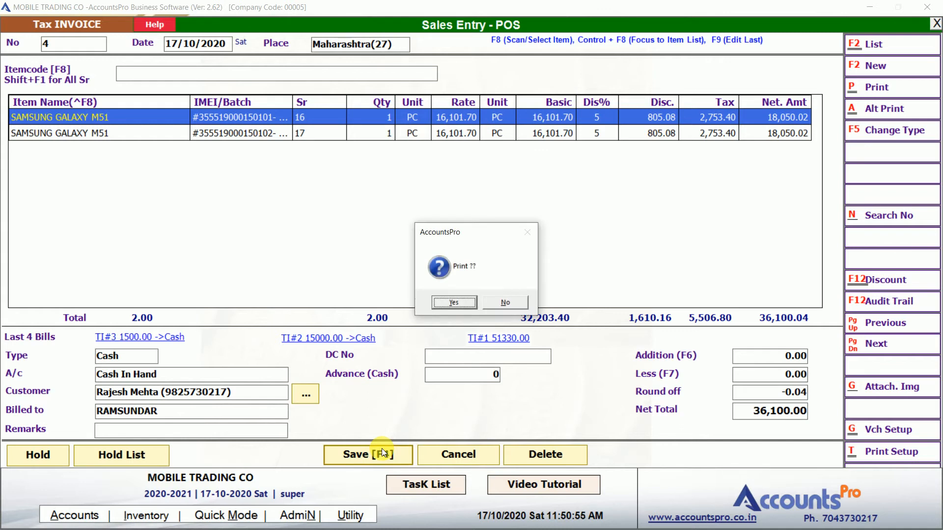
key(Return)
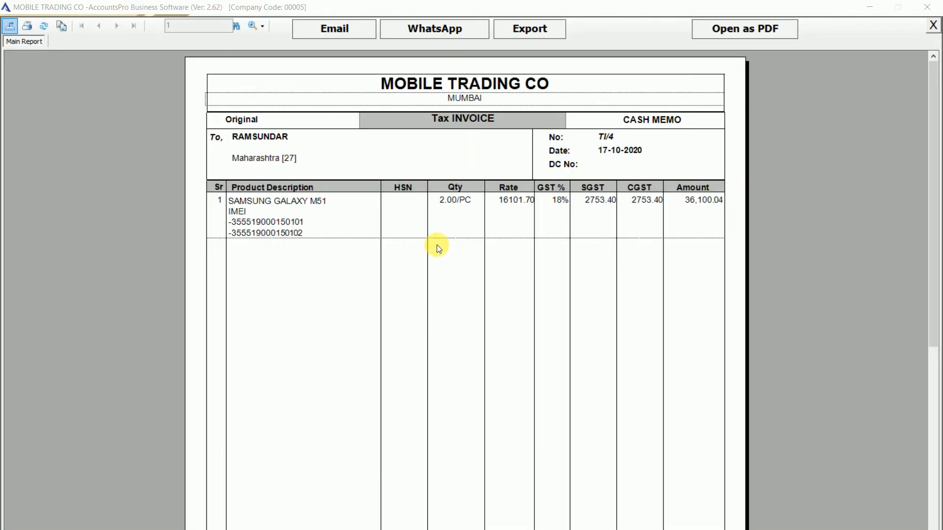
Review the quantity, both IMEIs, GST summary and heading on the invoice preview
click(451, 201)
click(274, 226)
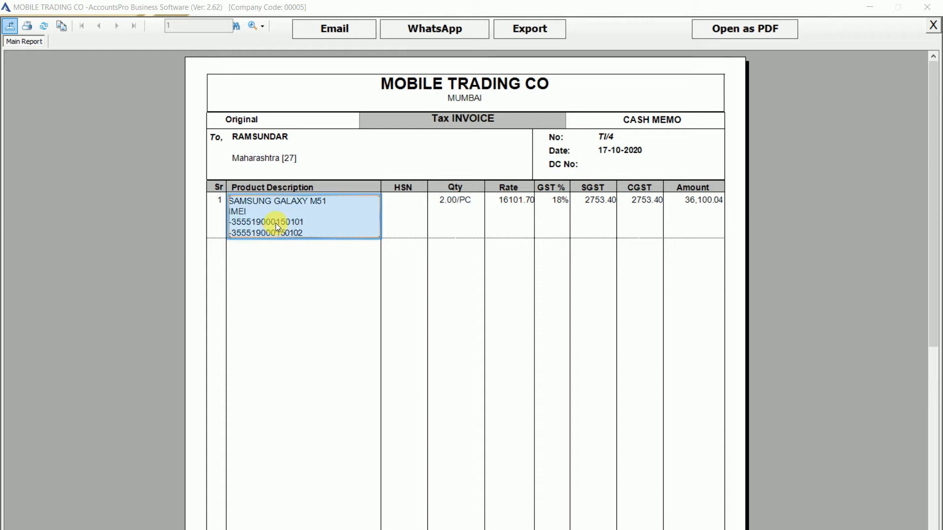
scroll(280, 228, down, 10)
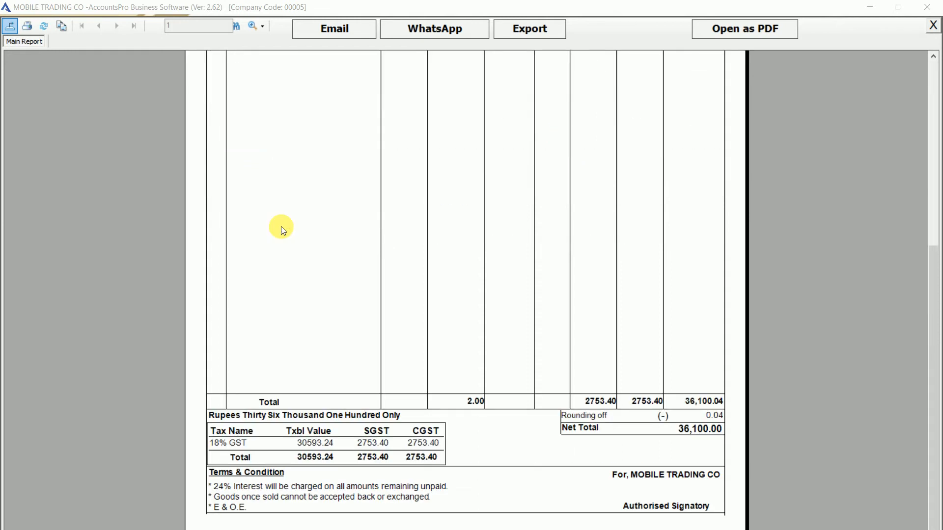
click(354, 449)
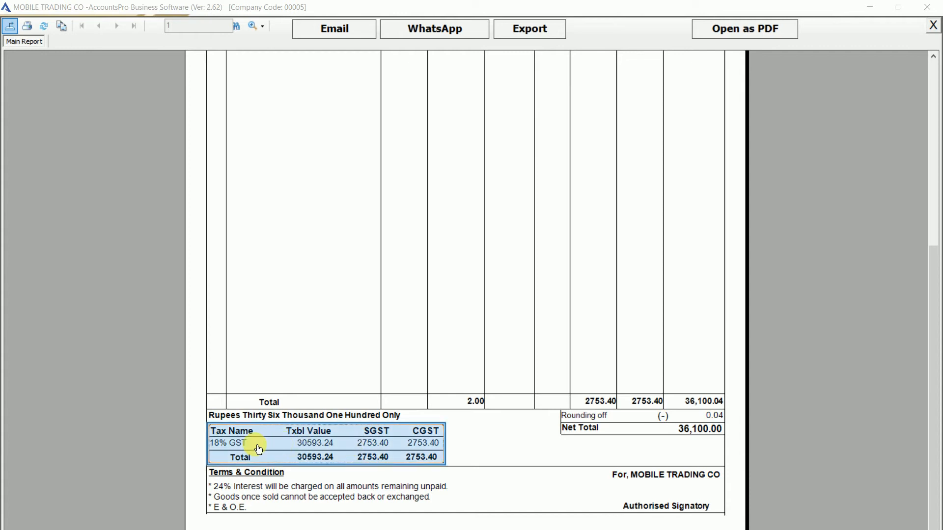
scroll(448, 282, up, 10)
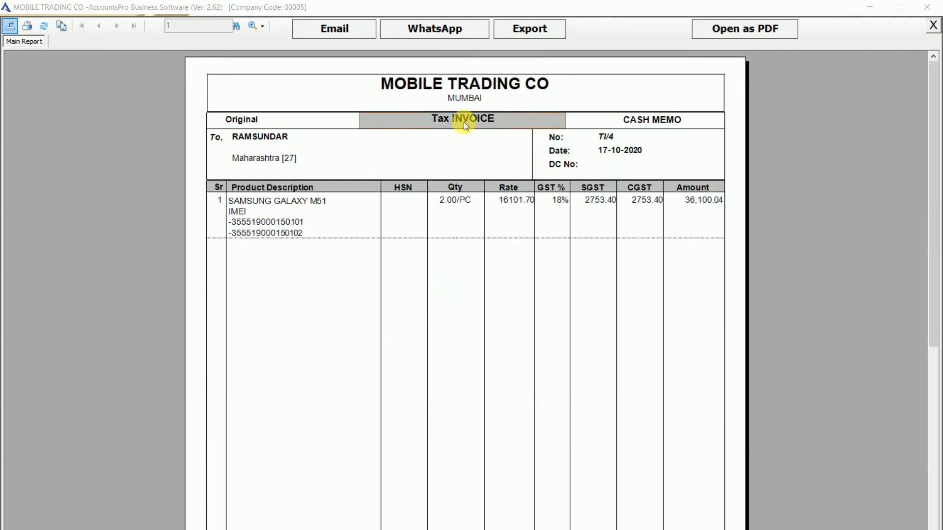
click(469, 100)
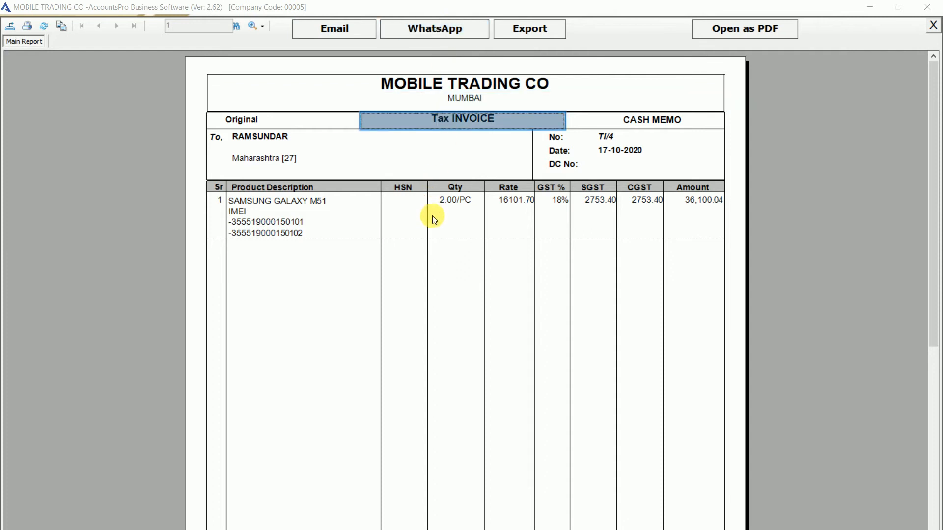
Close the invoice preview and return to Sales Entry - POS
scroll(439, 206, down, 5)
key(Escape)
key(Return)
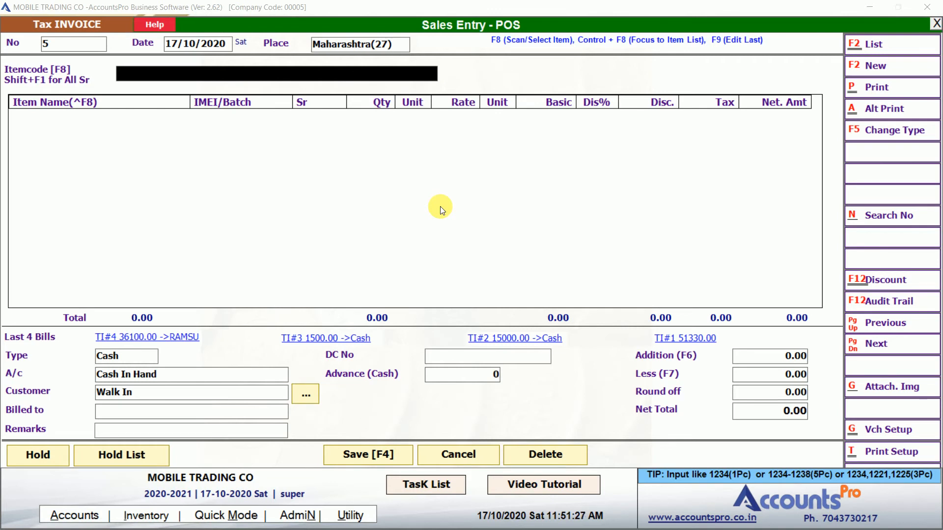
Add one SAMSUNG GALAXY M51 by pasting its IMEI from Notepad as the item code
key(alt+Tab)
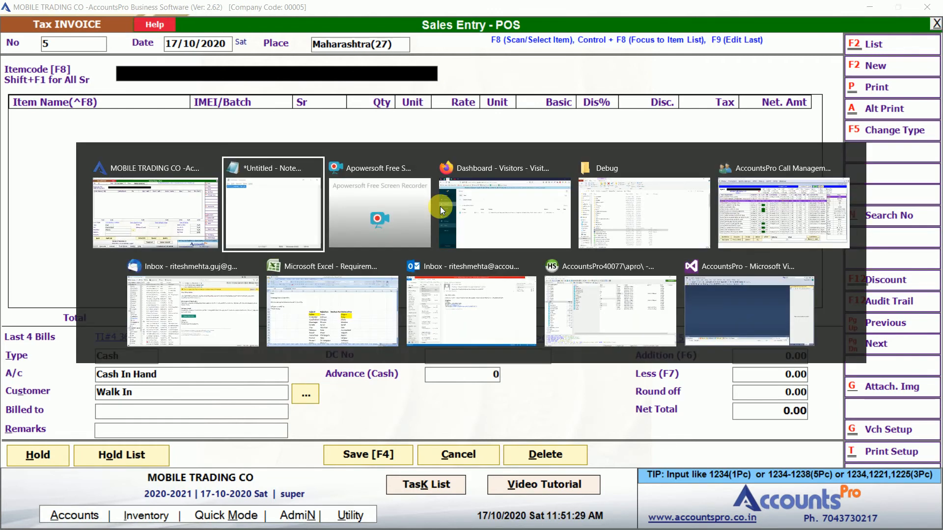
key(ctrl+c)
key(alt+Tab)
key(ctrl+v)
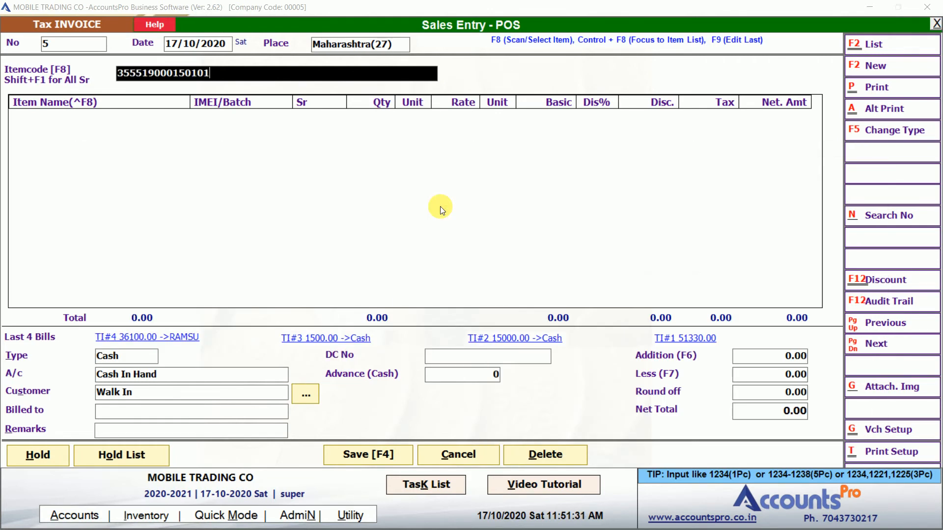
key(Return)
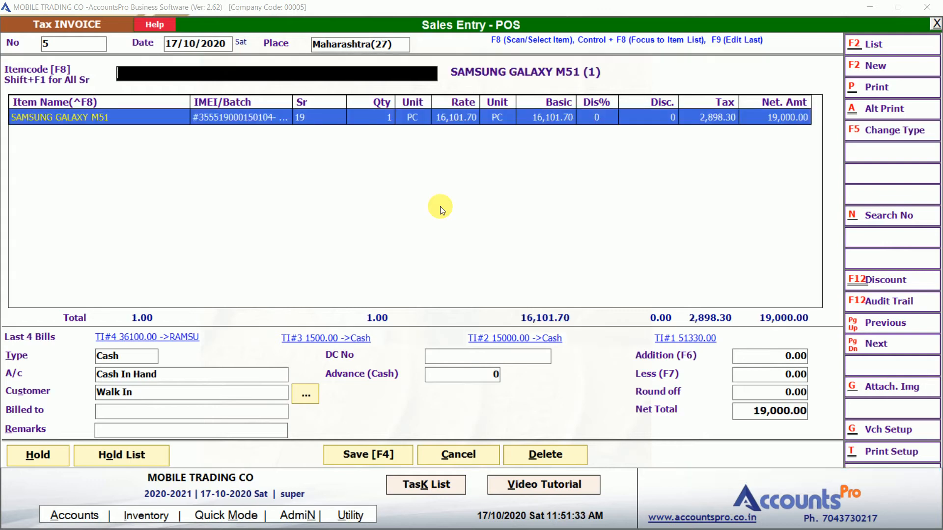
Set the sale type to Debit and create the new customer ledger JK INFOTECH
key(Return)
key(Down)
key(Down)
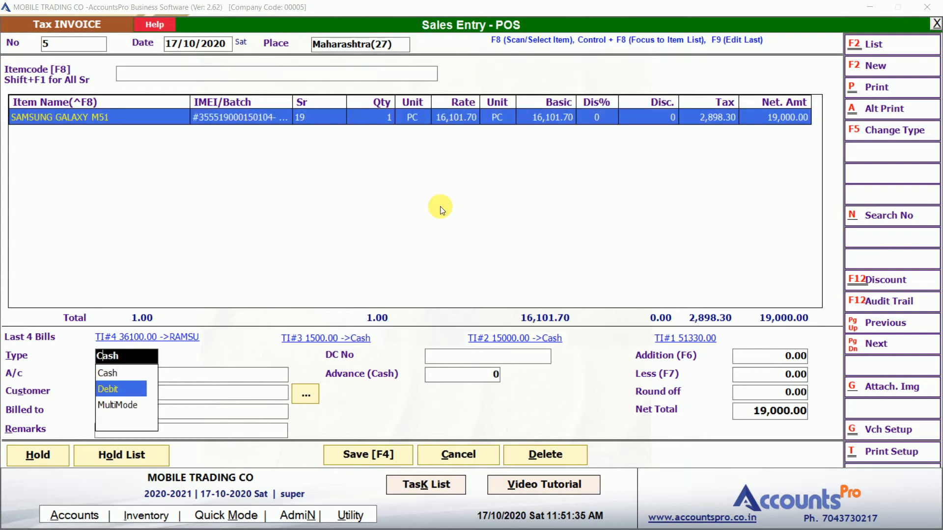
key(Return)
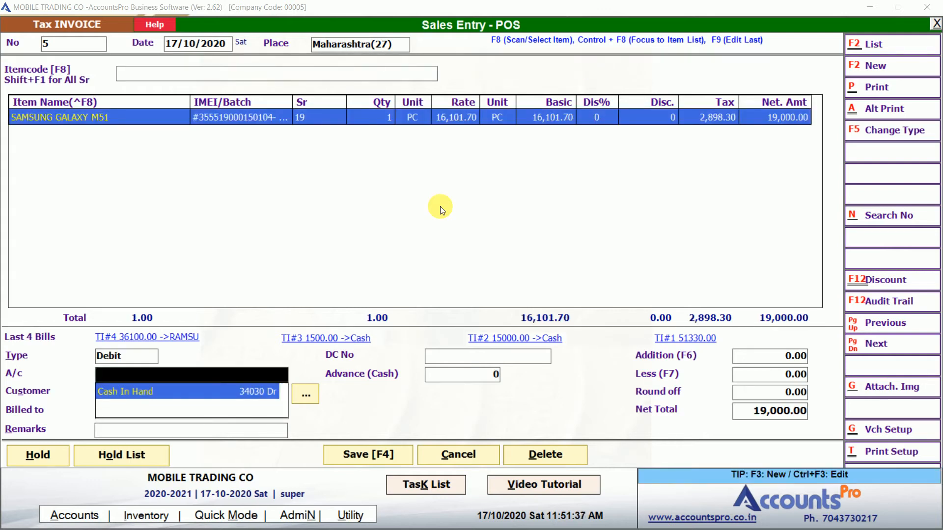
key(F3)
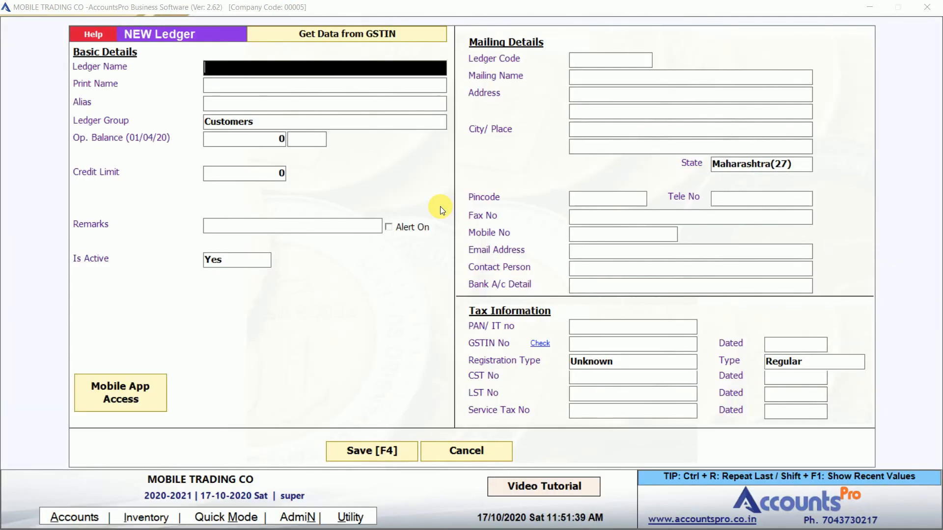
text(JK INFOTECH)
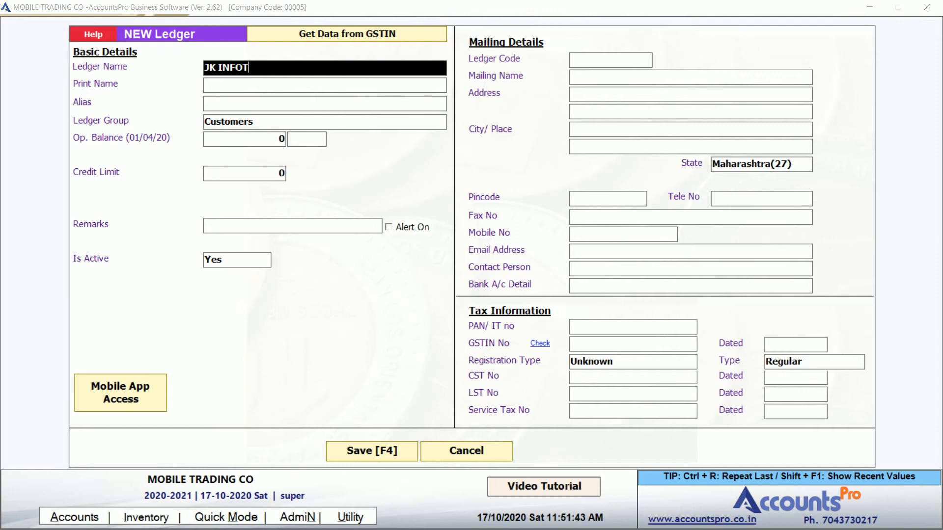
key(Return)
key(Return)
key(Return)
key(Return)
key(Return)
key(Return)
key(Return)
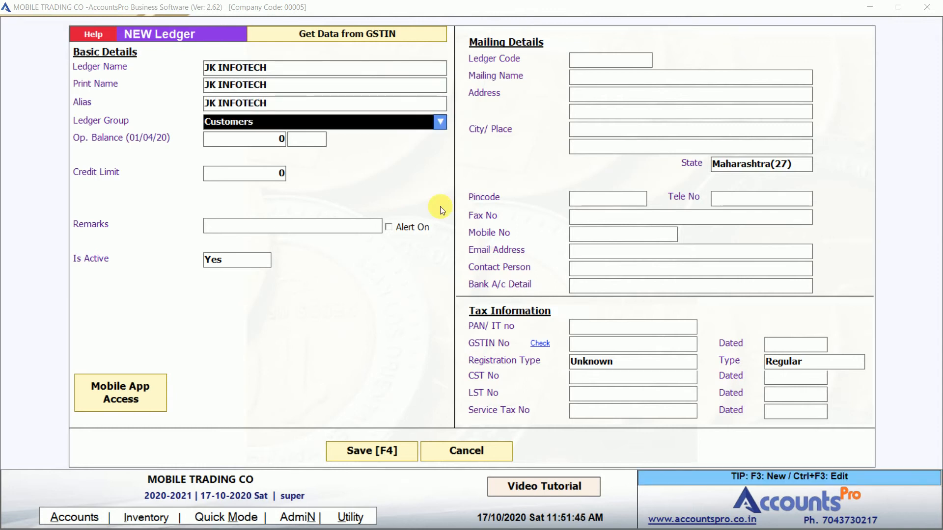
key(Return)
key(Return)
key(Return)
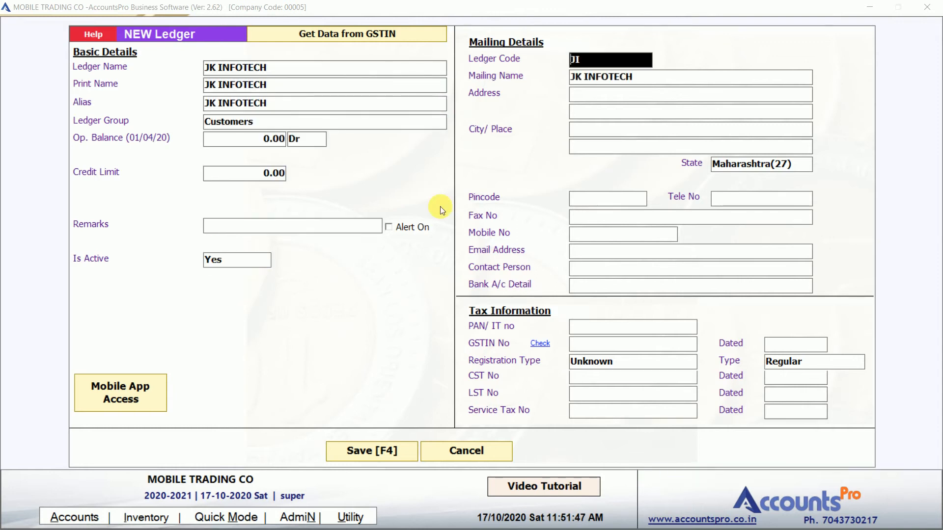
key(F4)
Save invoice 5 for 19,000.00 on the JK INFOTECH account without printing
key(Return)
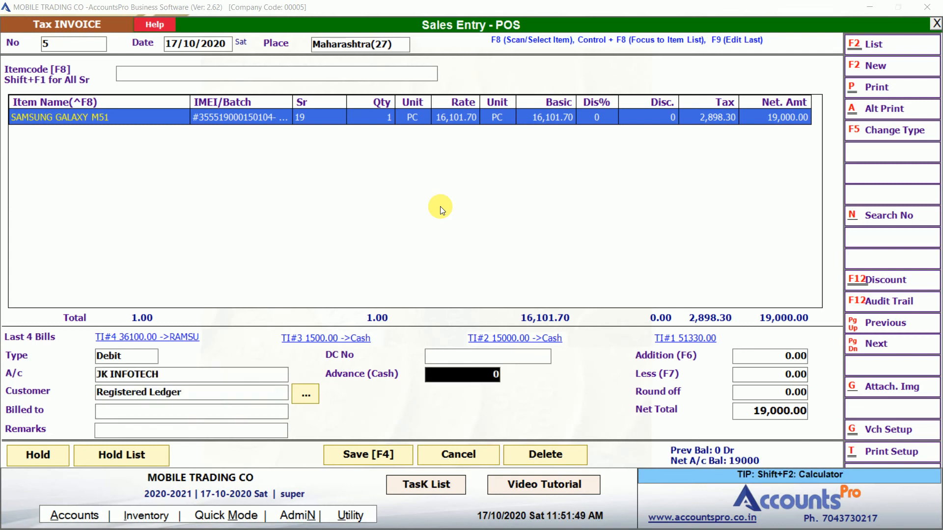
key(Return)
key(Return)
key(Return)
key(Return)
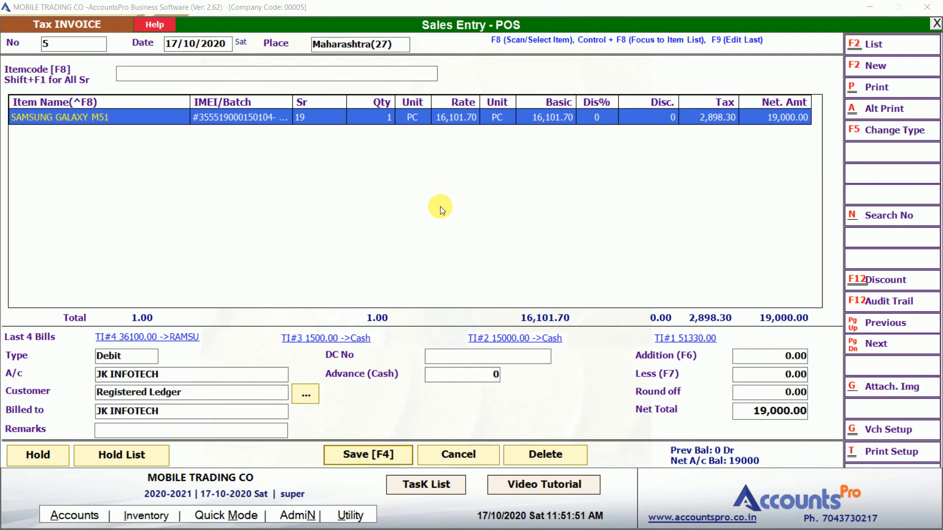
key(Right)
key(Return)
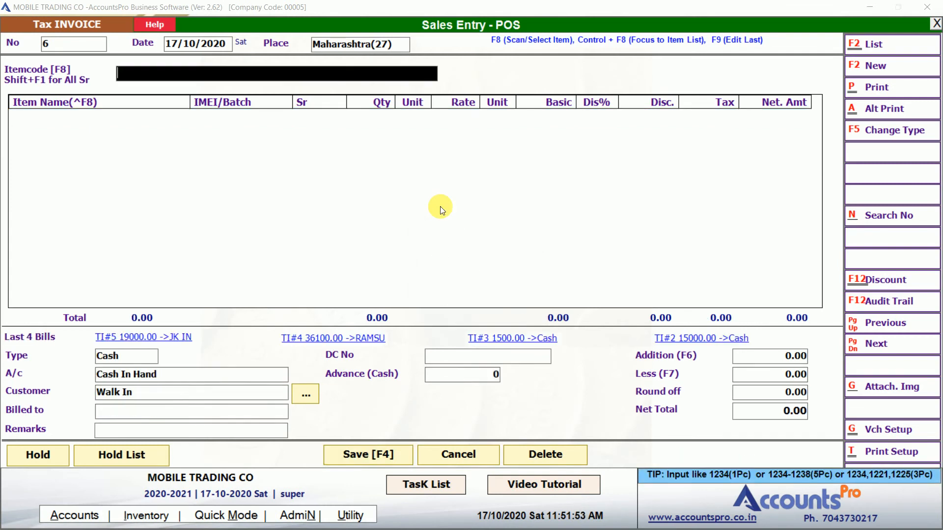
Change invoice 5's Samsung Galaxy M51 rate to 18,000 and resave it without printing
click(877, 323)
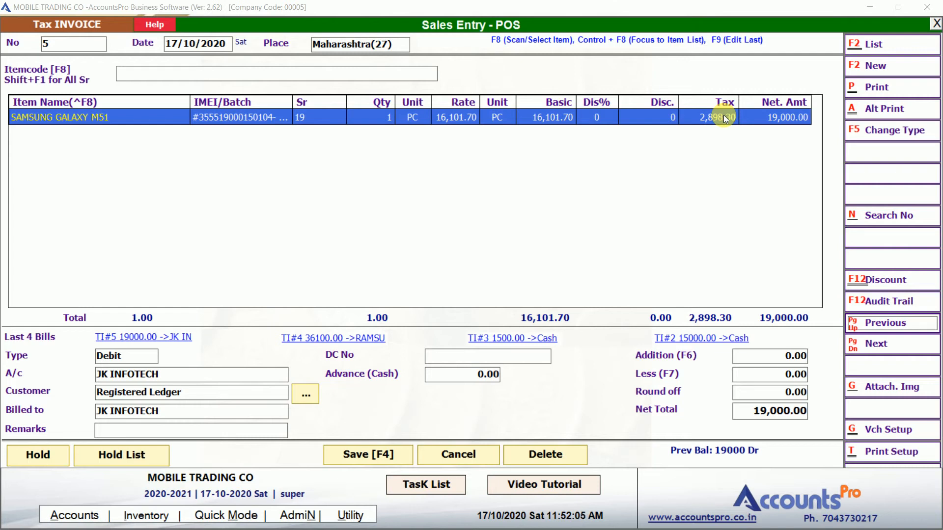
double_click(392, 116)
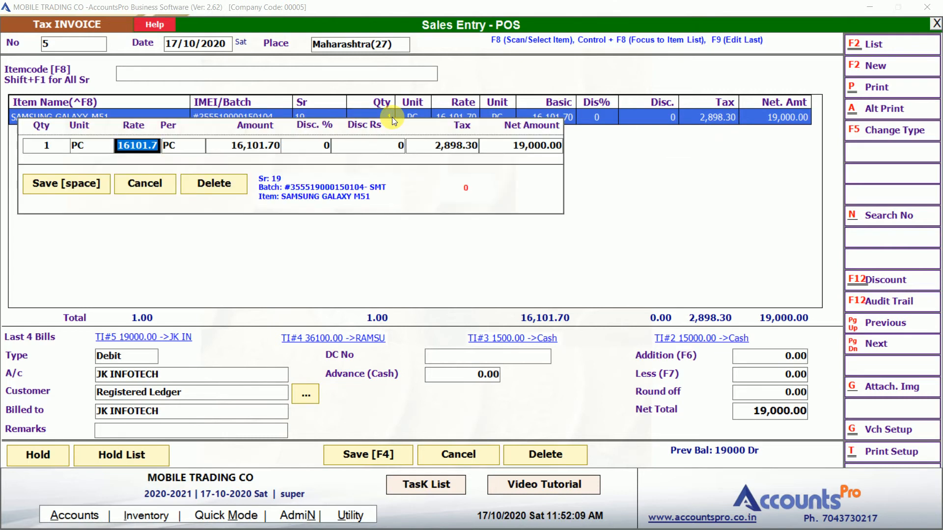
text(18000)
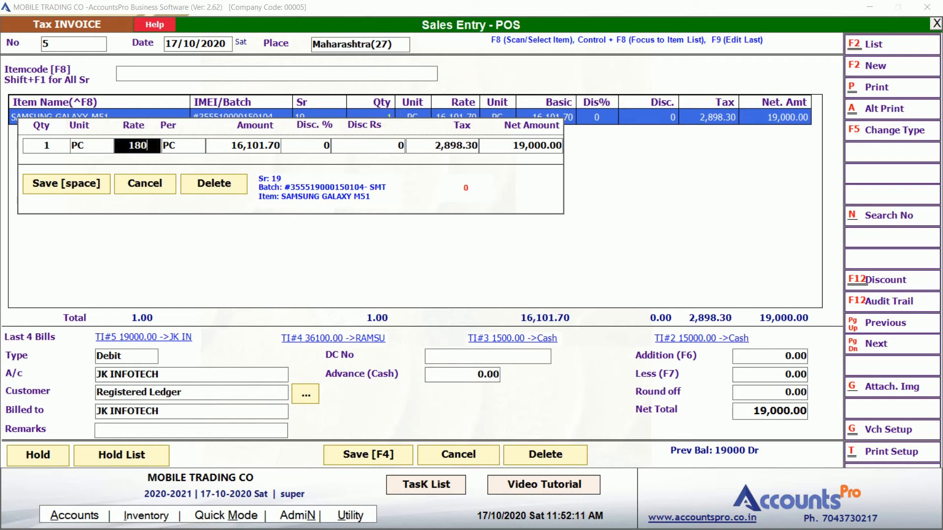
key(Return)
key(Return)
key(Return)
key(Return)
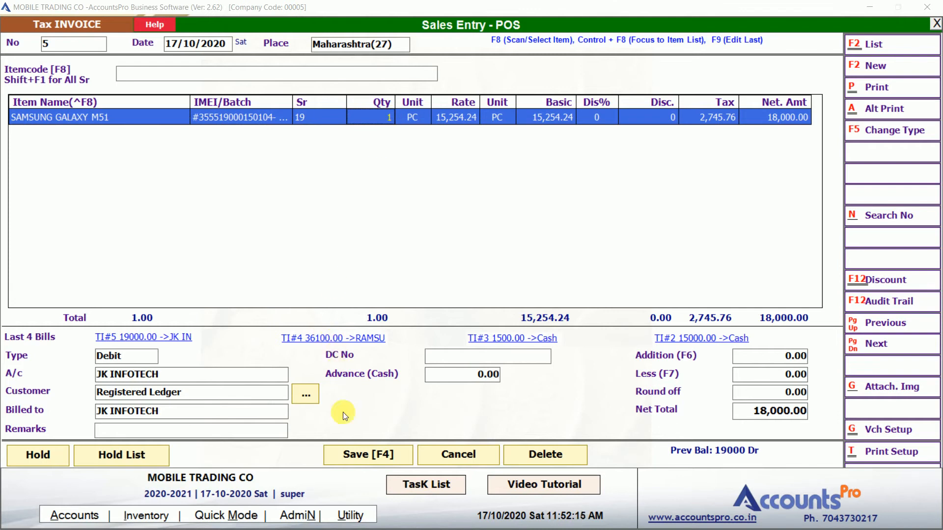
click(354, 459)
key(Right)
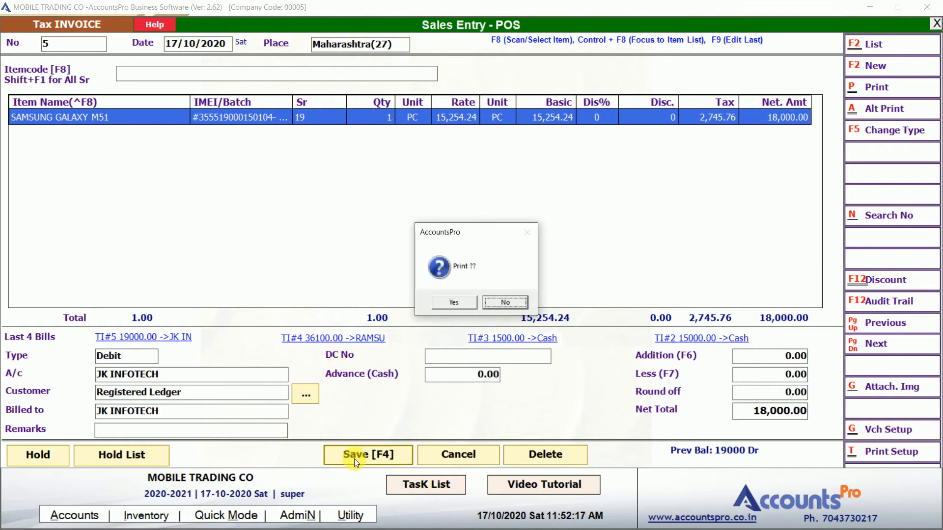
key(Return)
key(Page_Up)
key(Page_Up)
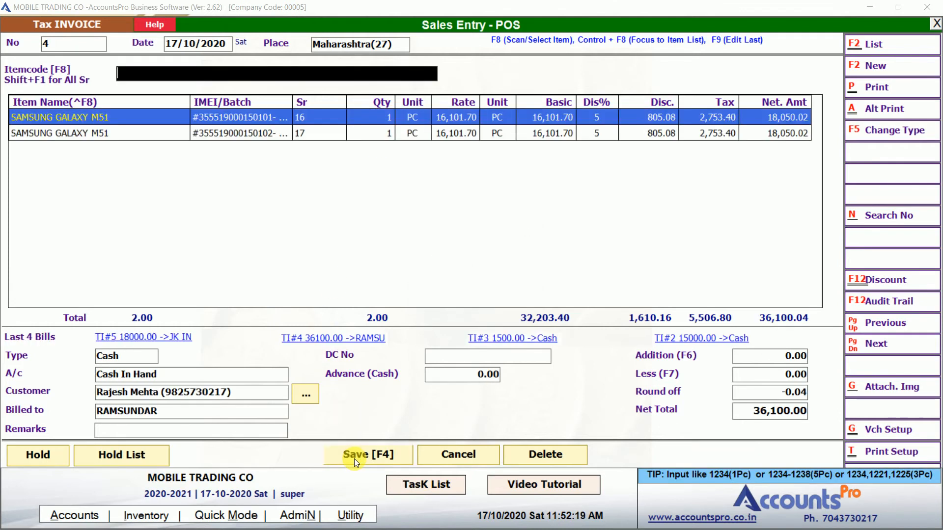
key(Page_Down)
key(Page_Down)
key(Return)
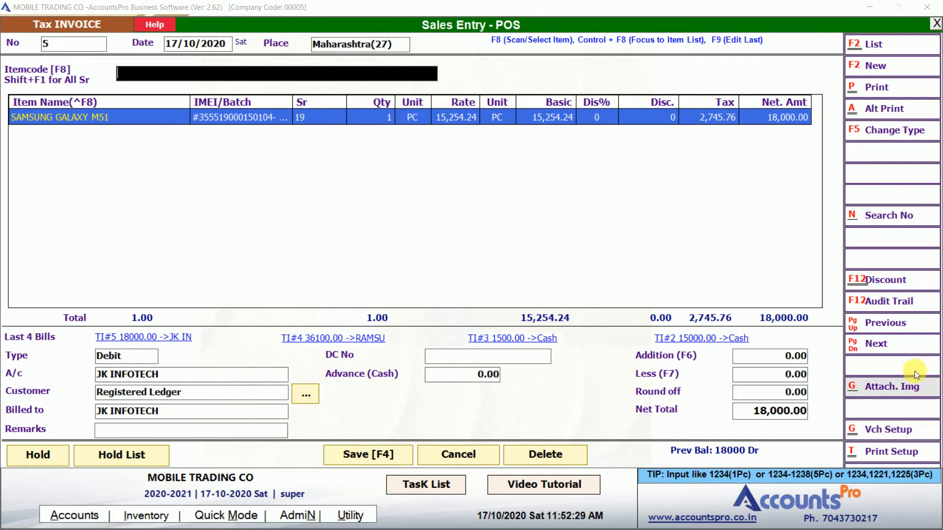
click(888, 306)
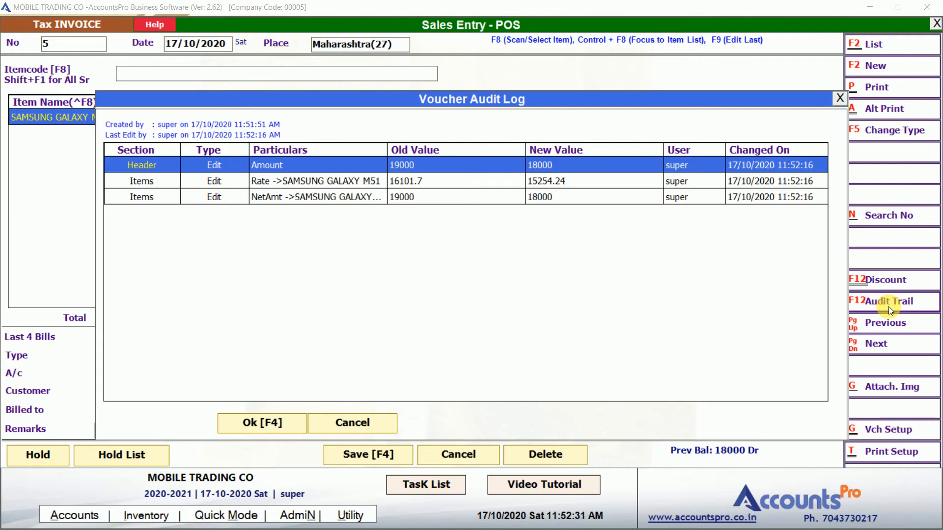
click(265, 162)
key(Right)
key(Right)
key(Right)
key(Left)
key(Left)
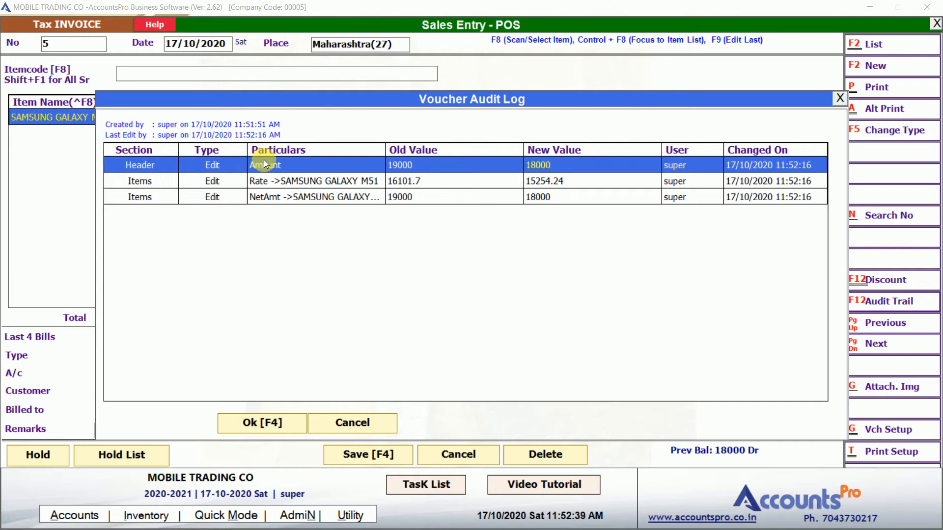
key(Home)
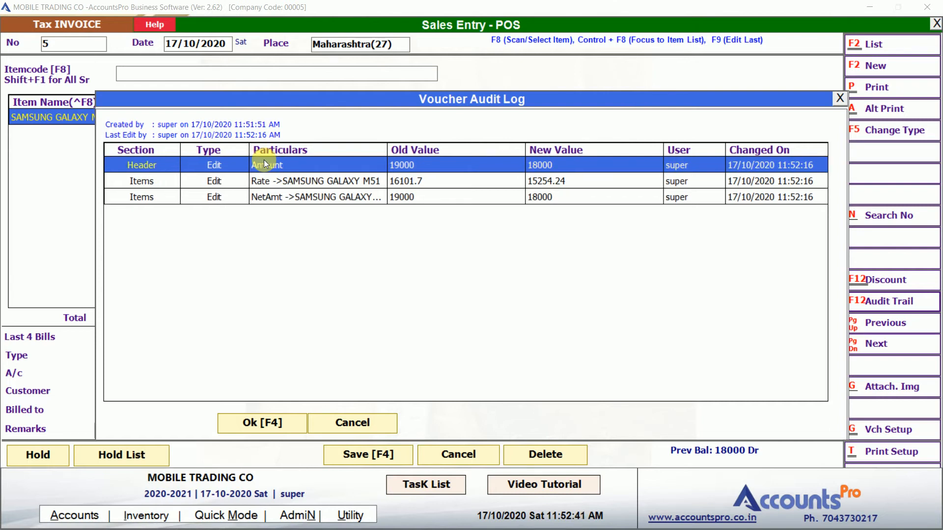
key(Down)
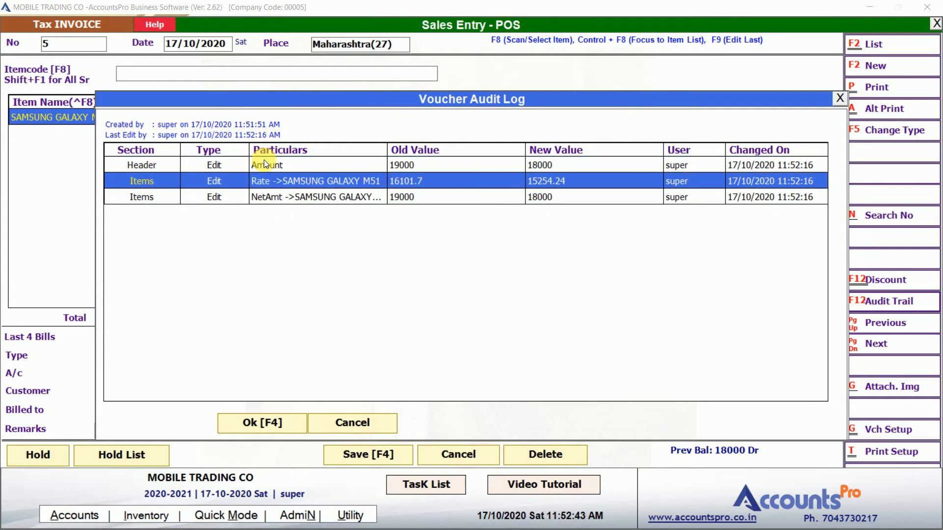
key(Right)
key(Down)
key(Escape)
key(Escape)
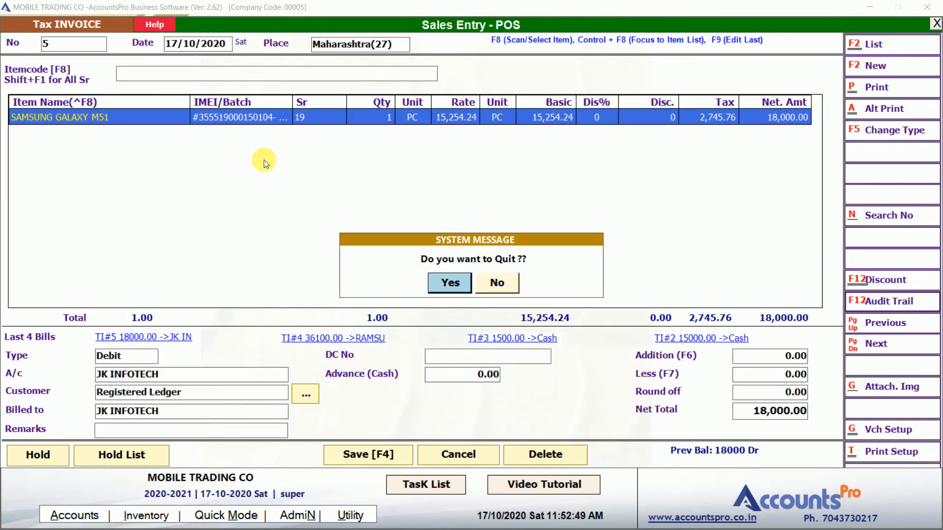
key(Right)
key(Return)
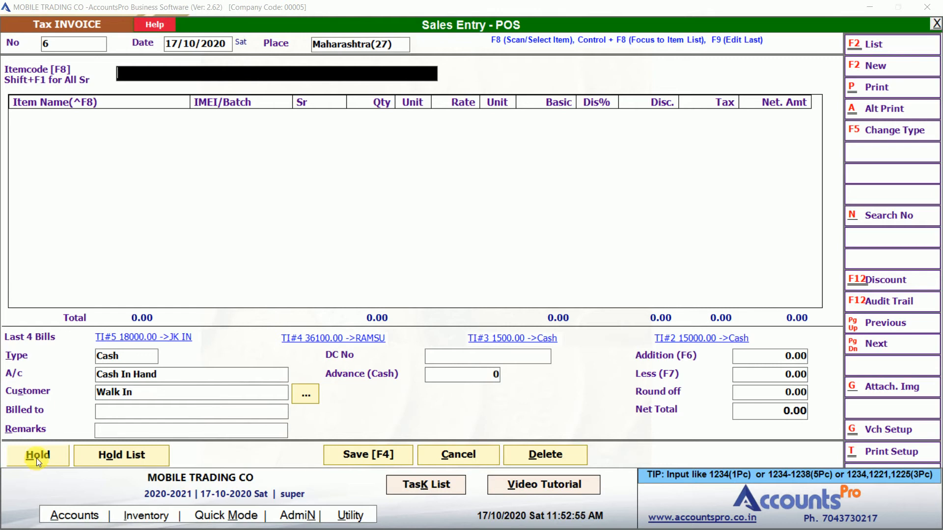
Add the VIVO V15 by its IMEI code from Notepad, hold the 15,000 bill, and show the Hold List
key(alt+Tab)
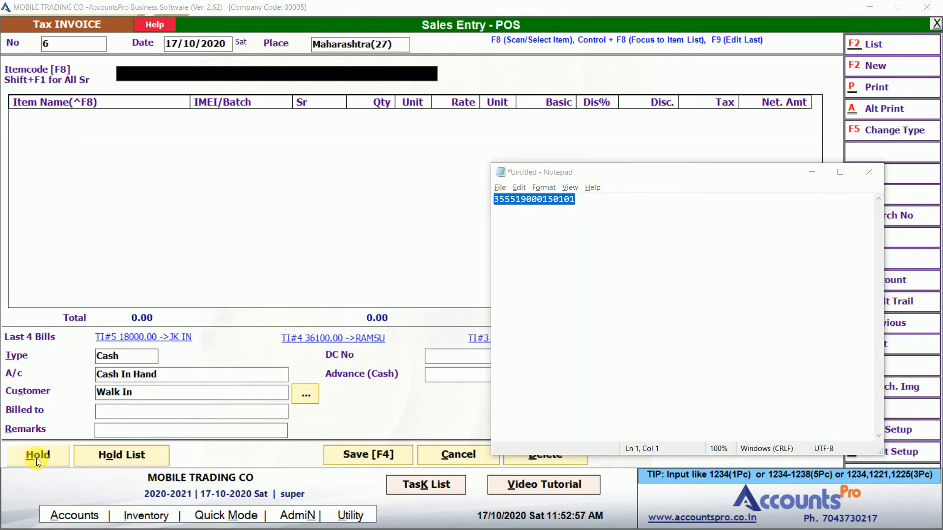
key(alt+Tab)
key(ctrl+v)
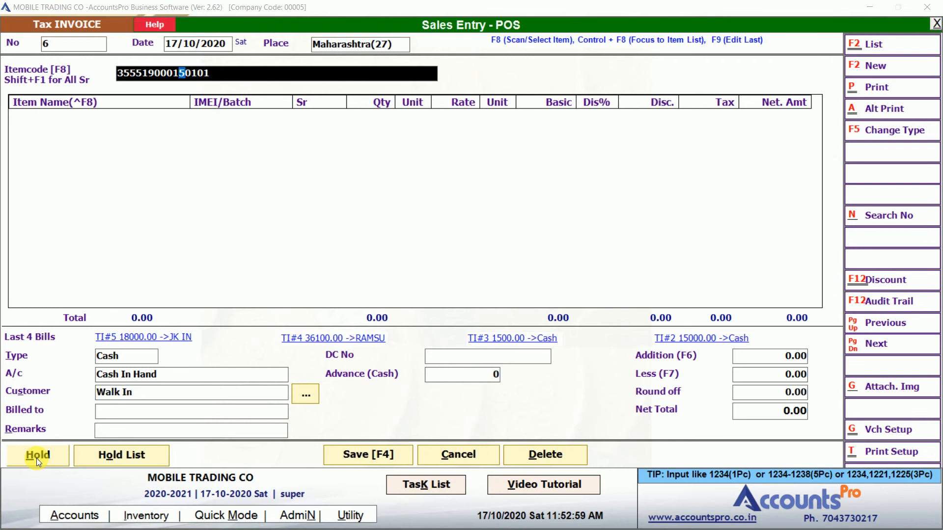
key(Return)
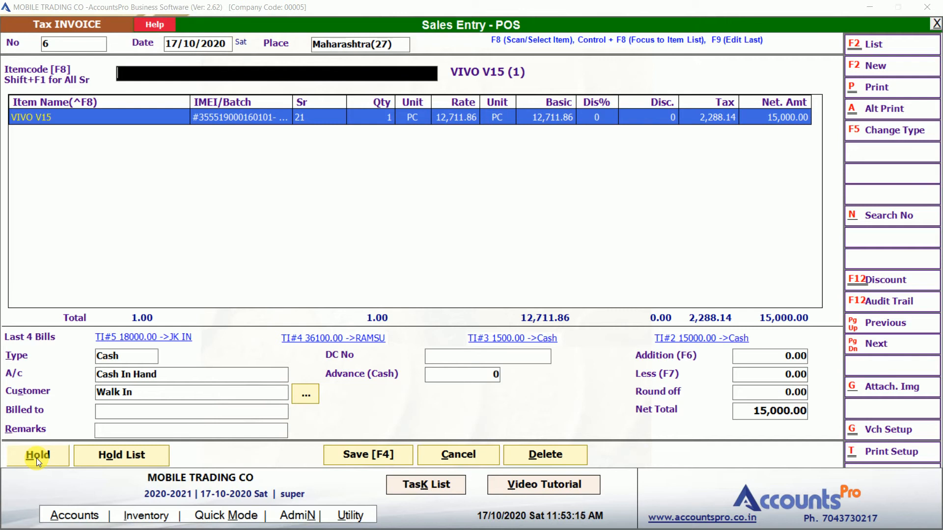
click(36, 458)
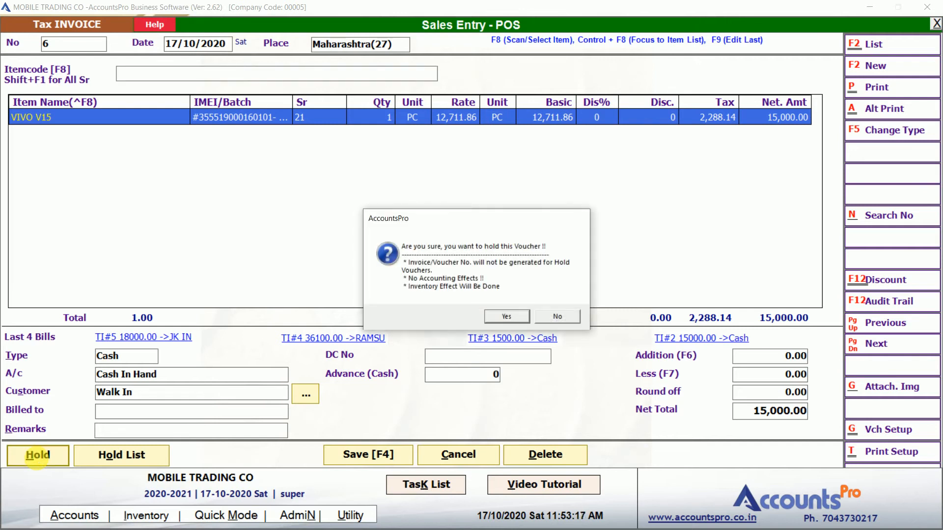
key(Return)
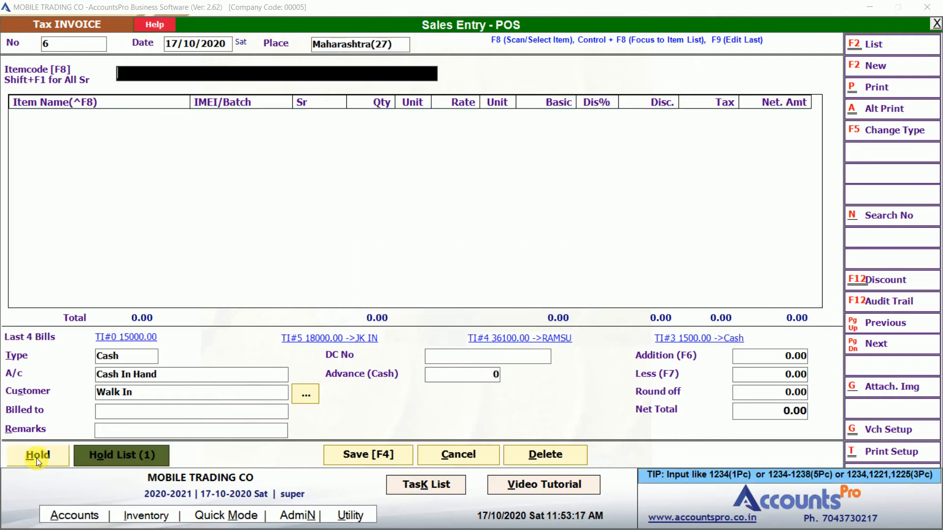
click(89, 455)
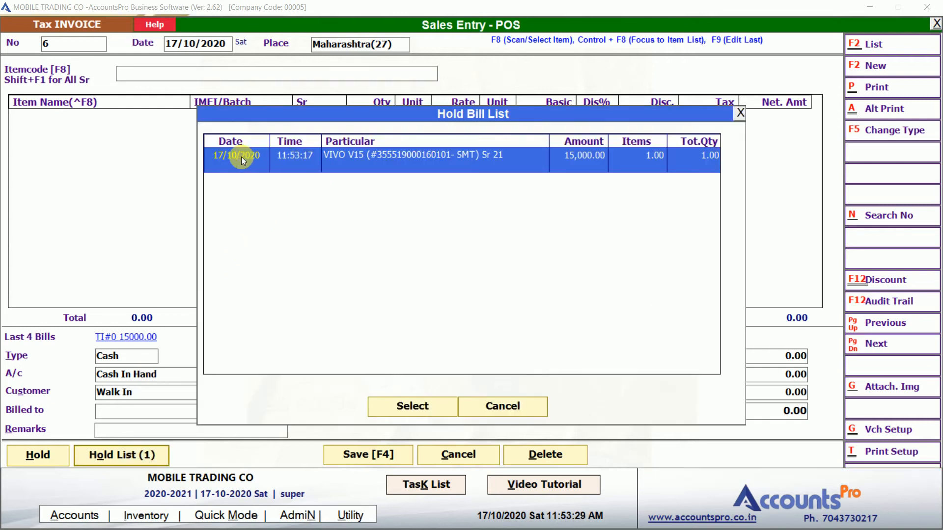
Recall the held VIVO V15 bill, set its account to JK INFOTECH, and save it
double_click(495, 156)
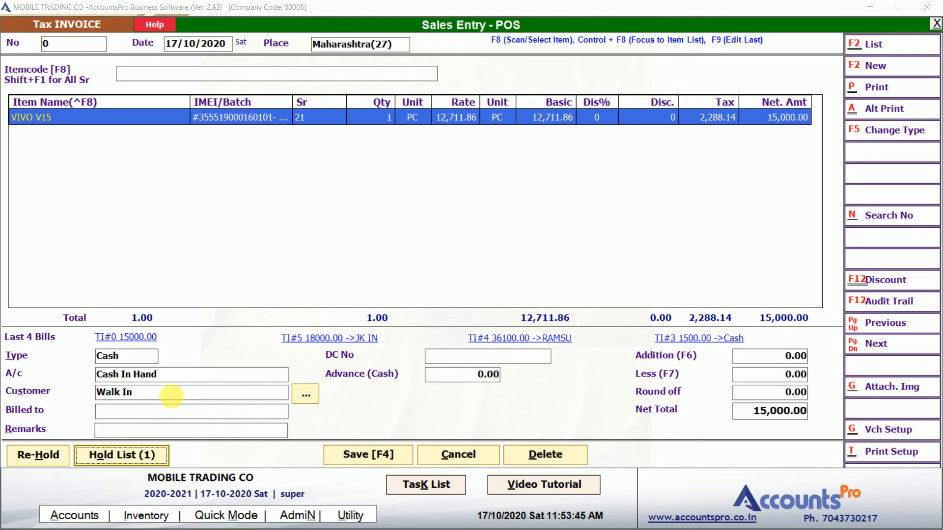
click(152, 392)
key(Up)
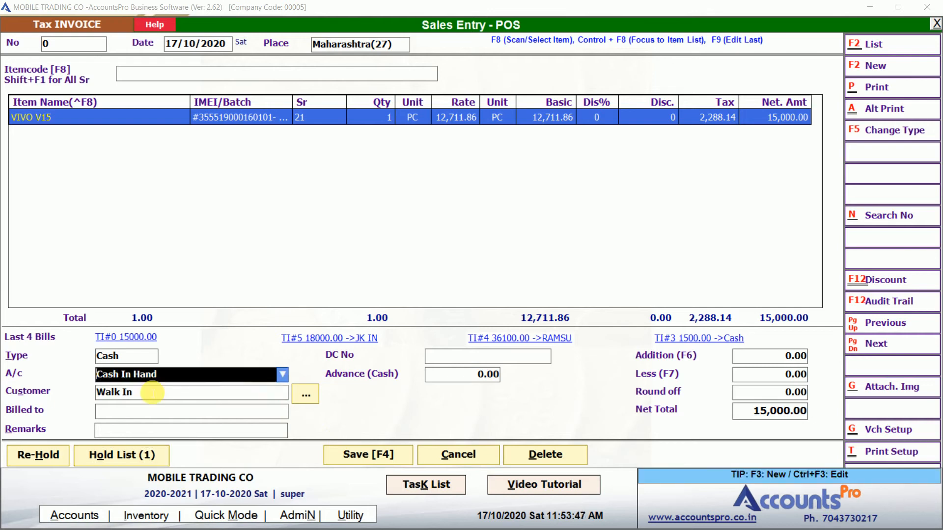
key(Down)
key(Down)
key(Return)
key(Return)
key(Return)
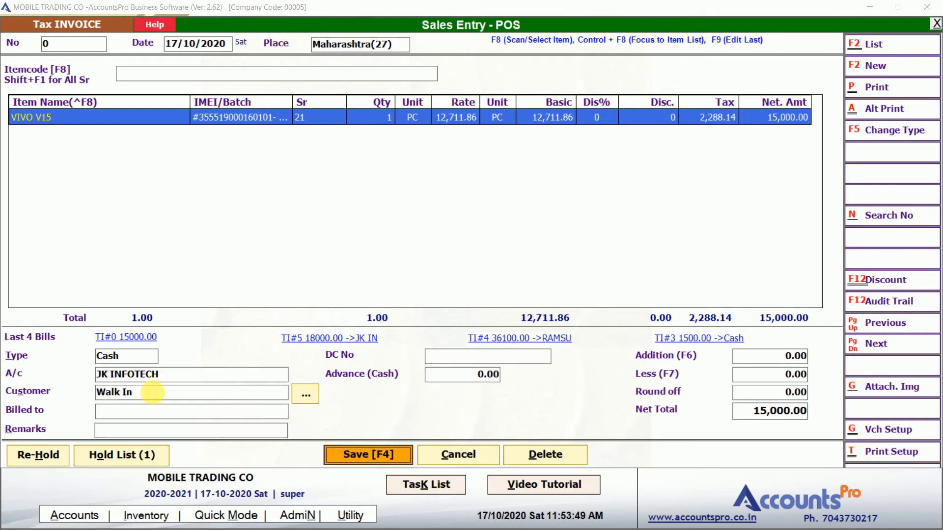
key(Return)
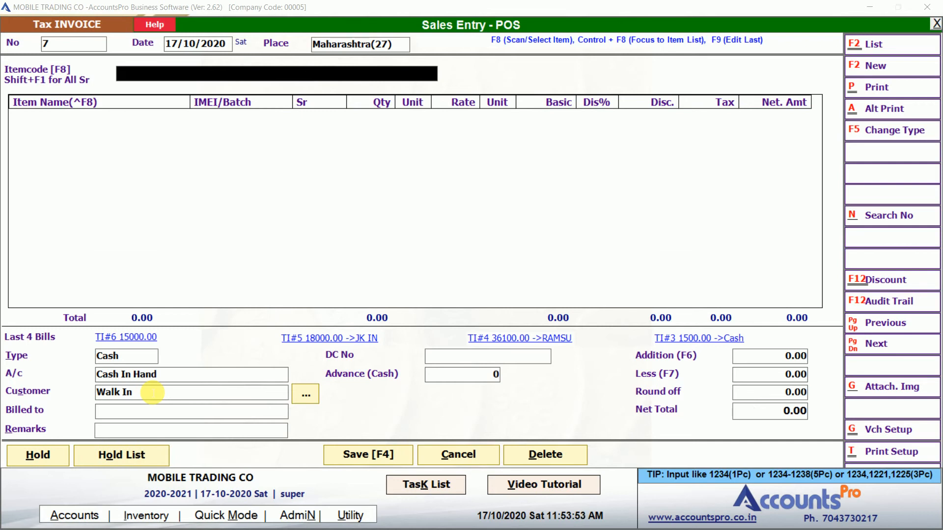
Check that the sale appears as bill 6, then quit sales entry
key(Page_Up)
key(Page_Up)
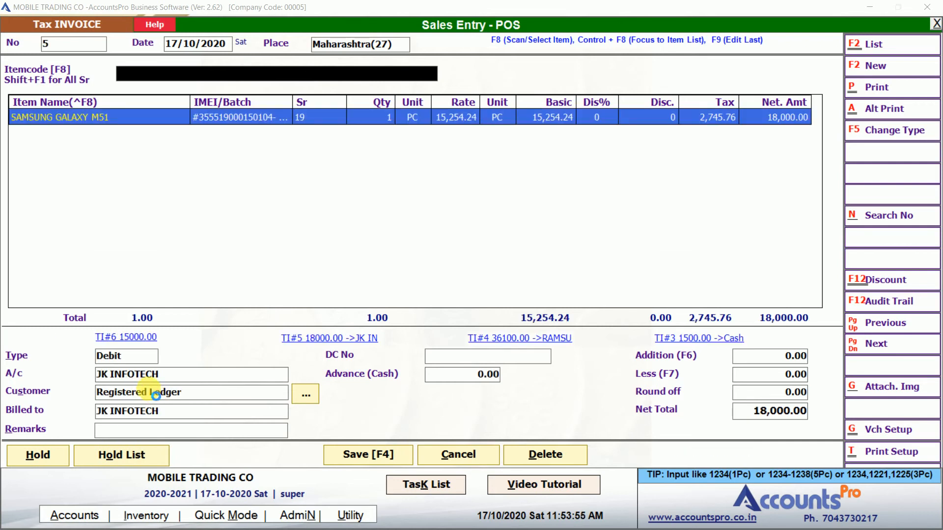
key(Page_Down)
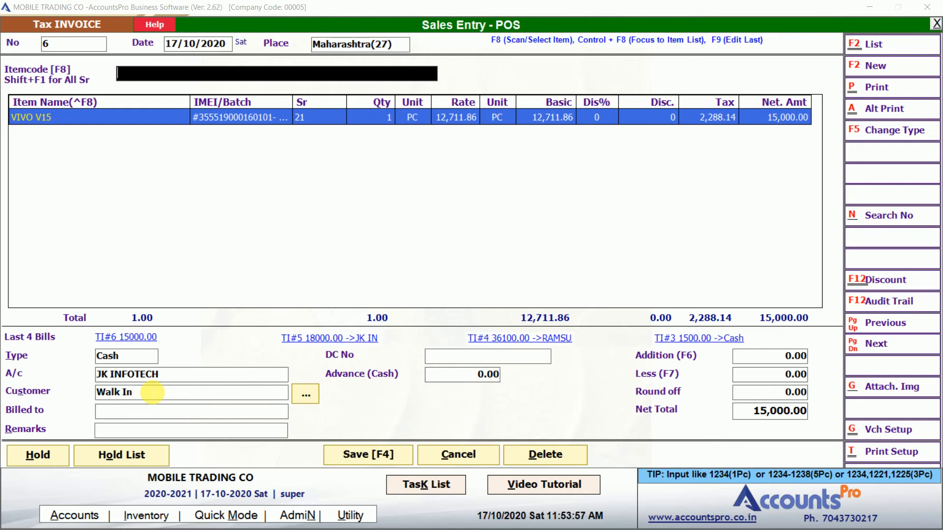
key(Escape)
key(Return)
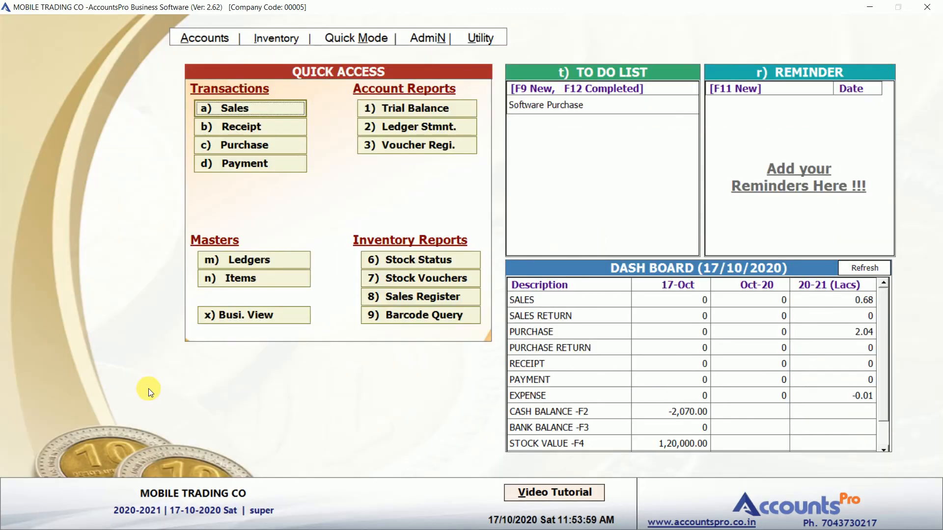
key(Down)
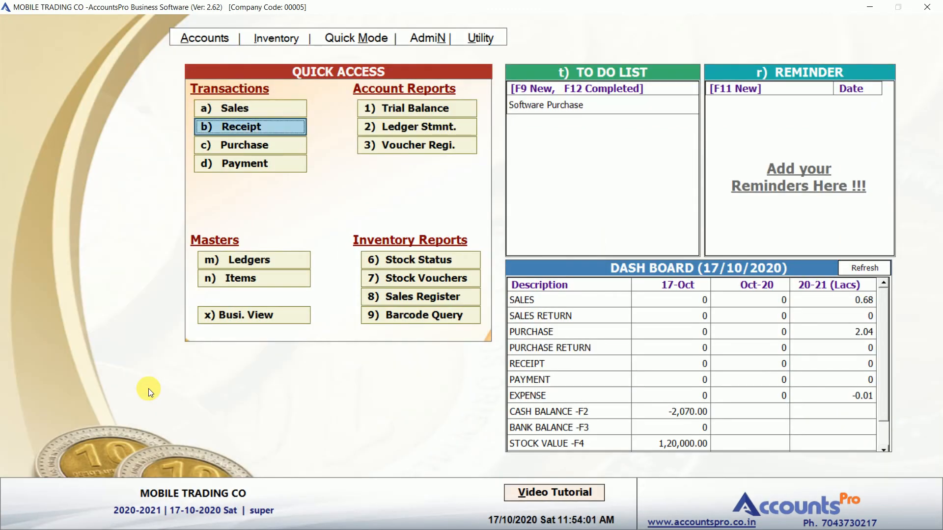
click(388, 131)
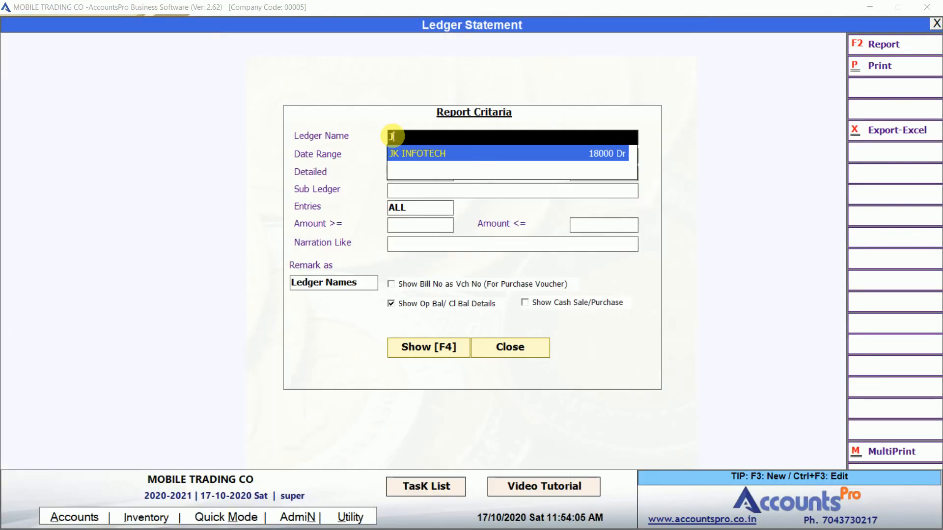
key(Return)
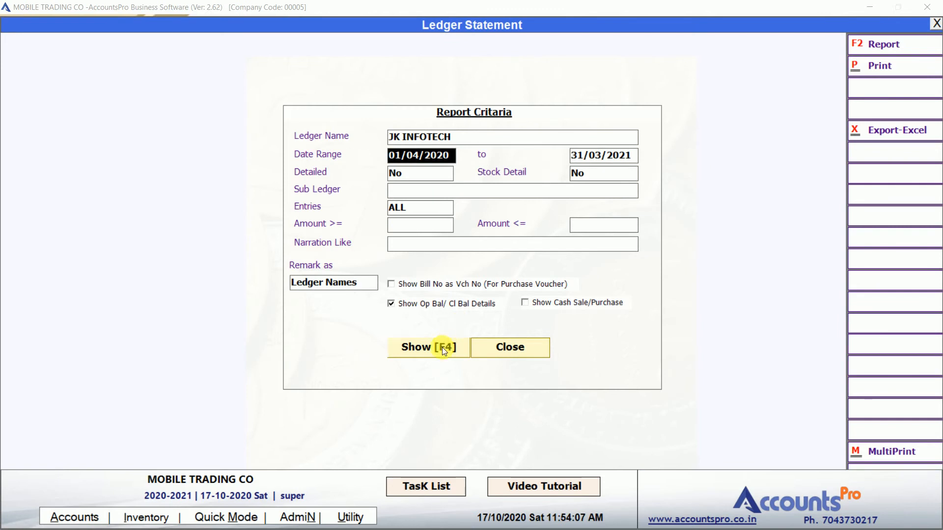
click(442, 348)
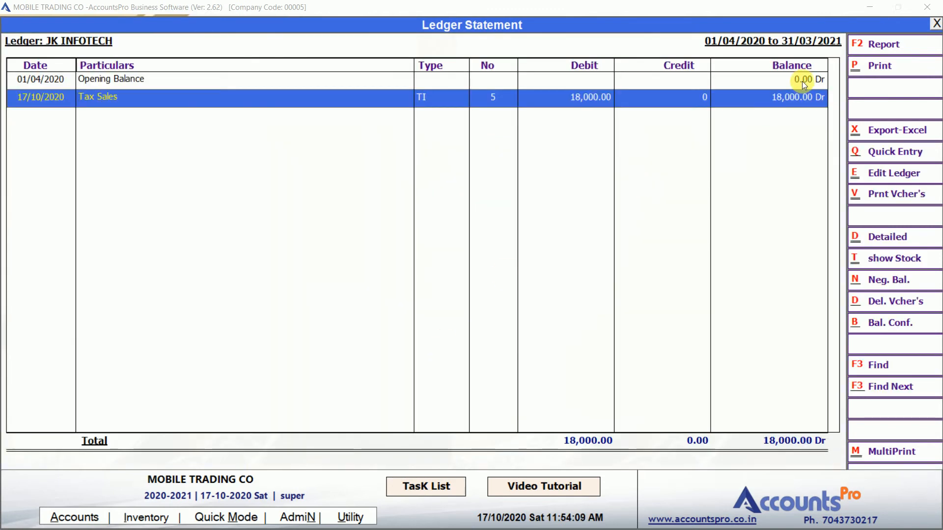
click(563, 84)
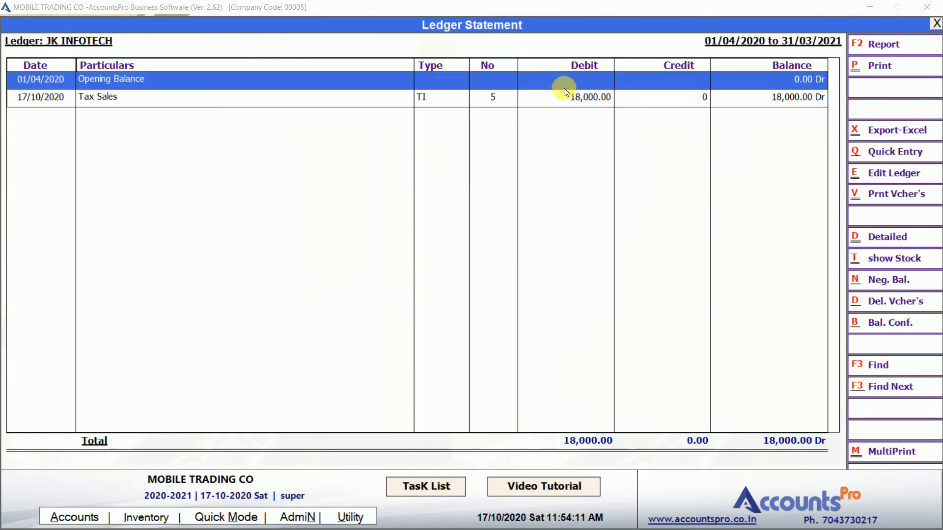
click(563, 94)
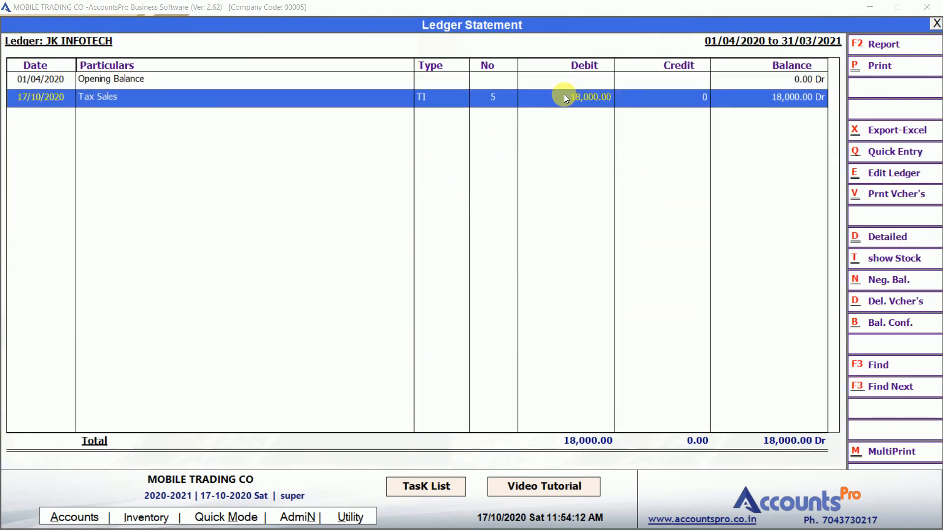
click(752, 101)
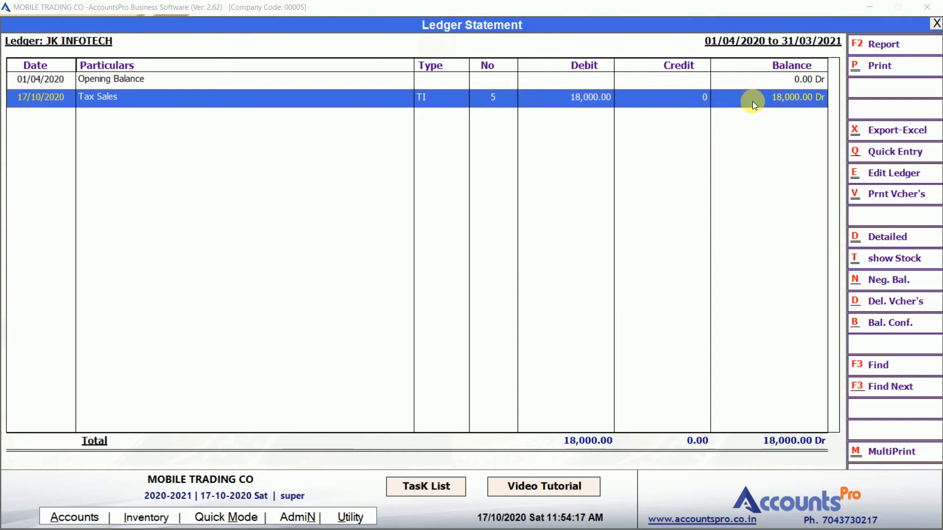
key(Escape)
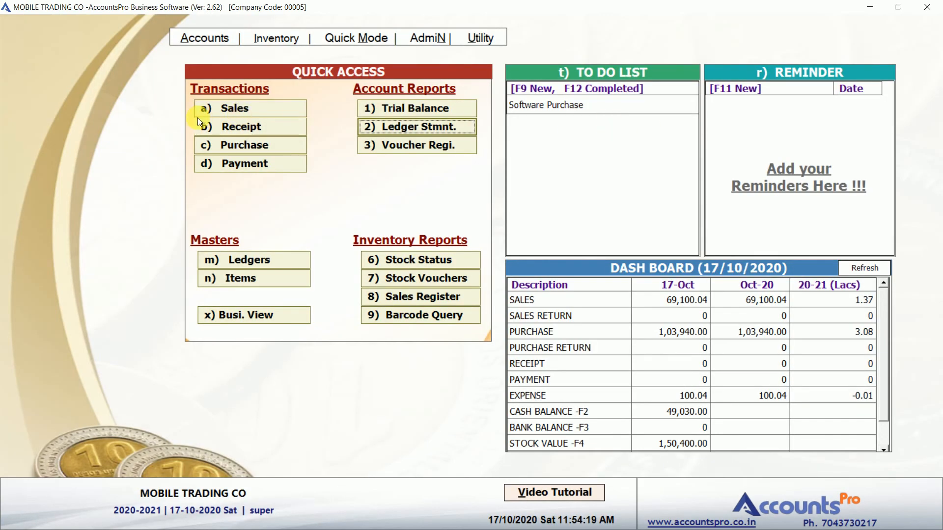
Change bill 6's type to Debit in Sales and save it
click(218, 116)
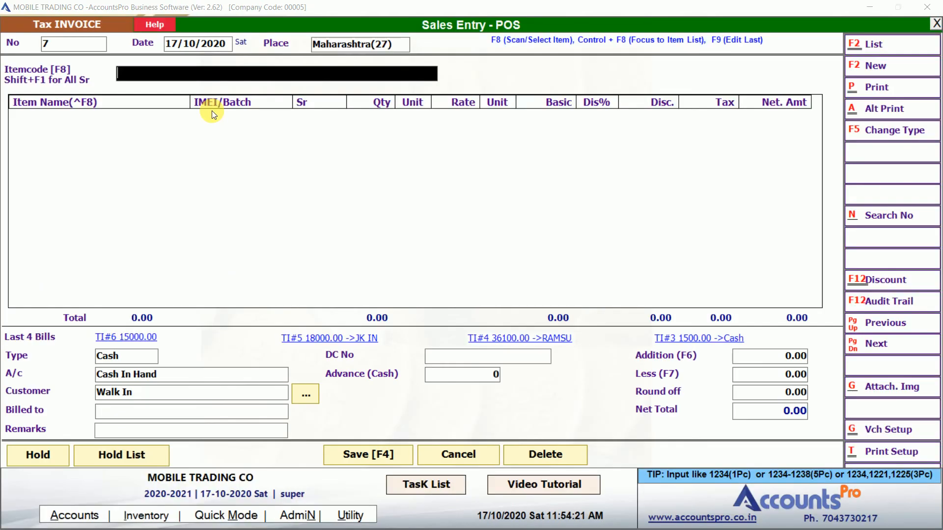
click(150, 377)
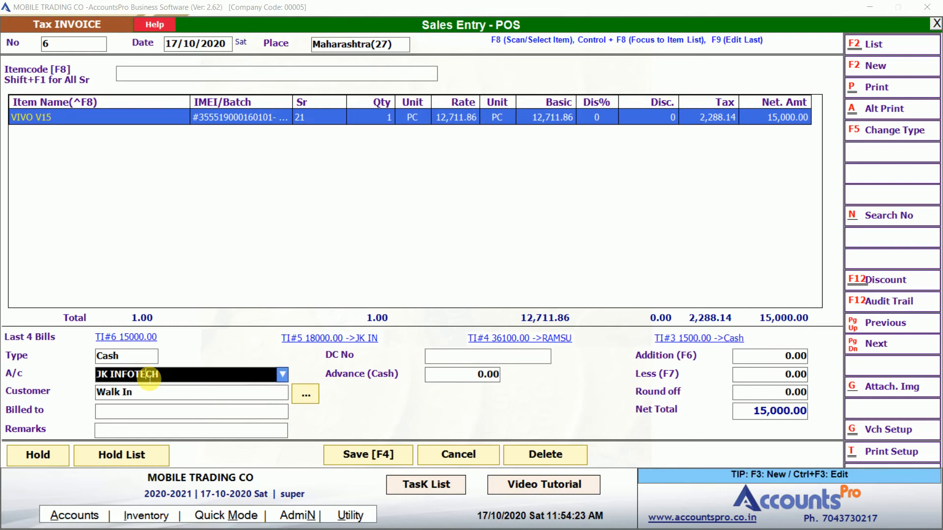
click(152, 355)
text(DE)
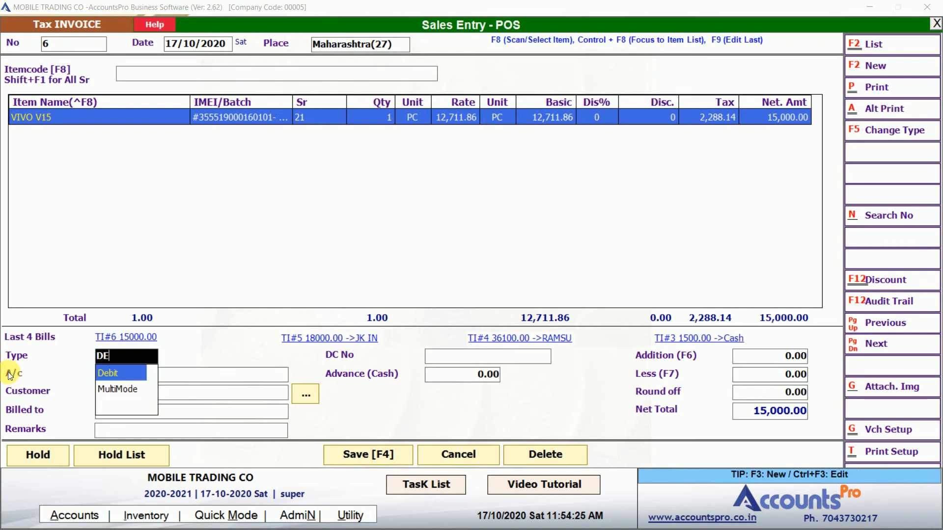
key(Return)
key(Return)
key(F4)
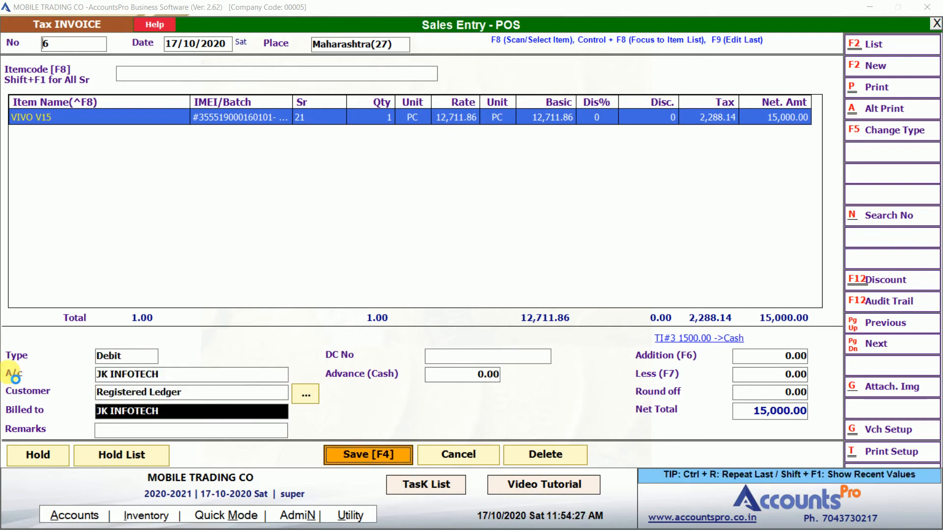
key(Escape)
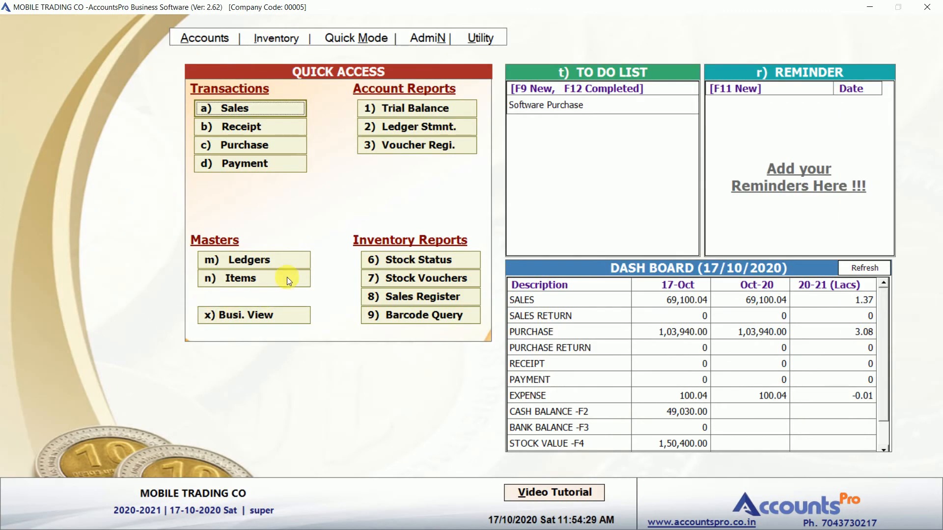
Review JK INFOTECH's ledger statement showing Tax Sales 5 and 6 at 33,000.00 Dr
click(418, 127)
text(JK)
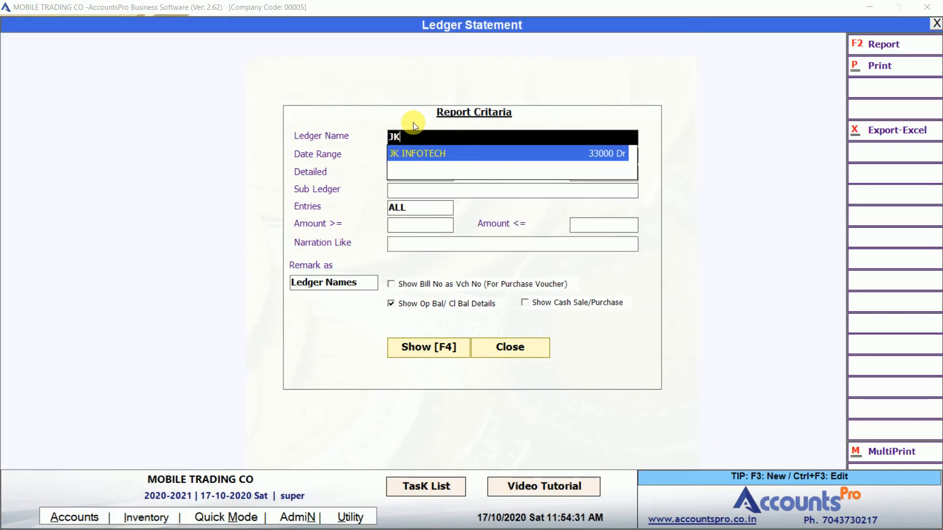
key(Return)
key(F4)
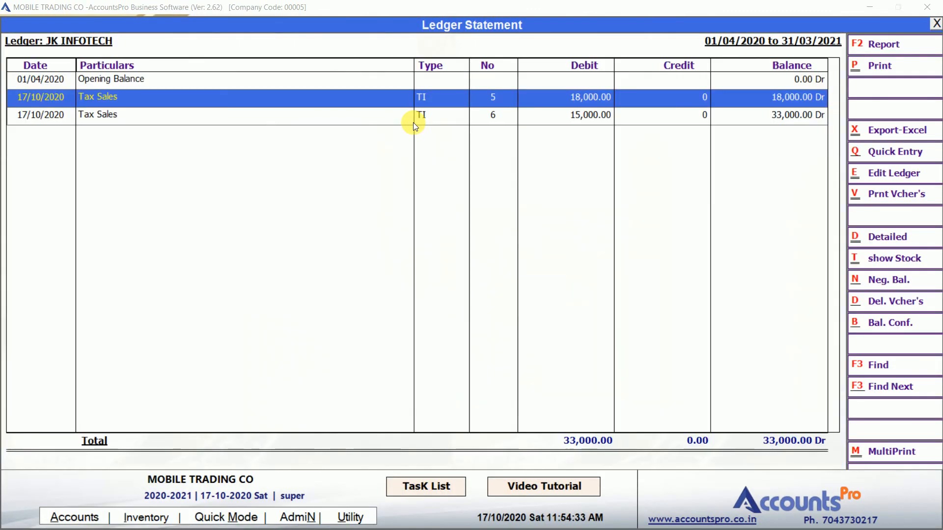
key(Down)
key(Up)
key(Down)
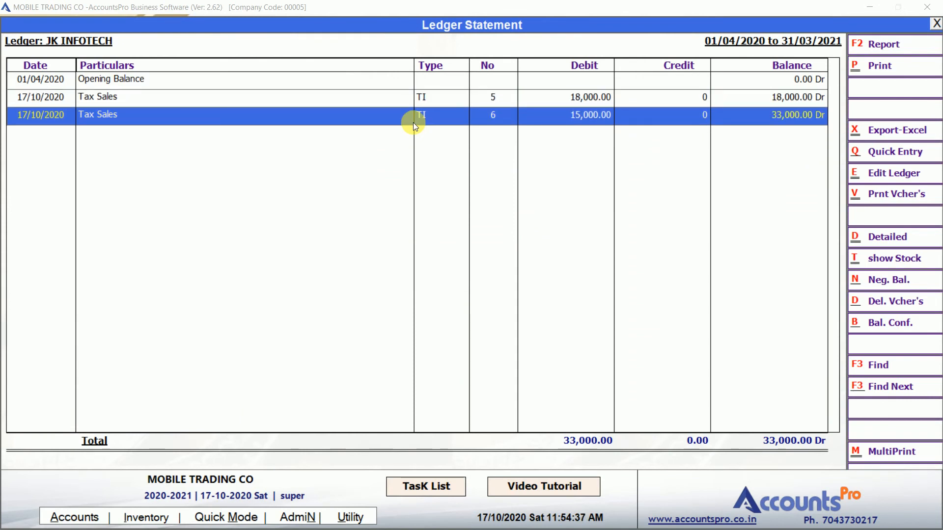
key(Up)
key(Down)
key(Escape)
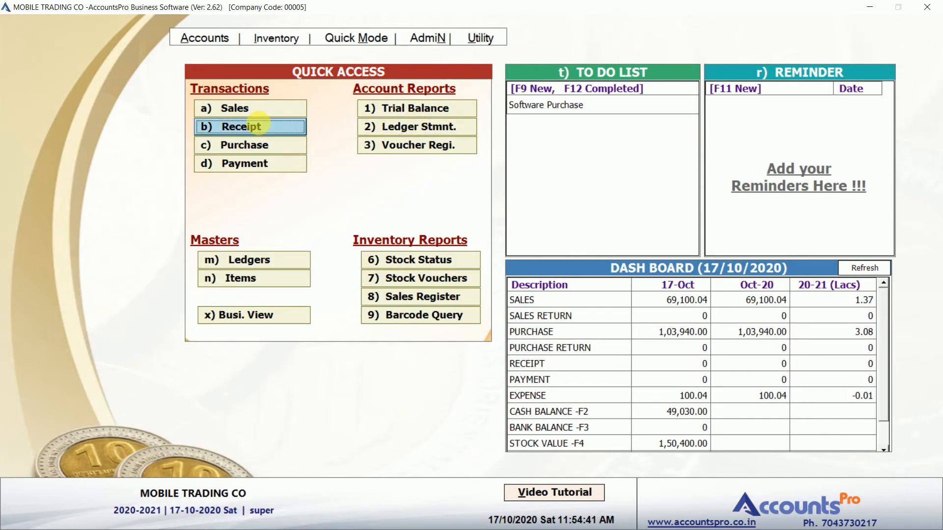
Start receipt voucher 1 crediting JK INFOTECH with 20,000
click(259, 124)
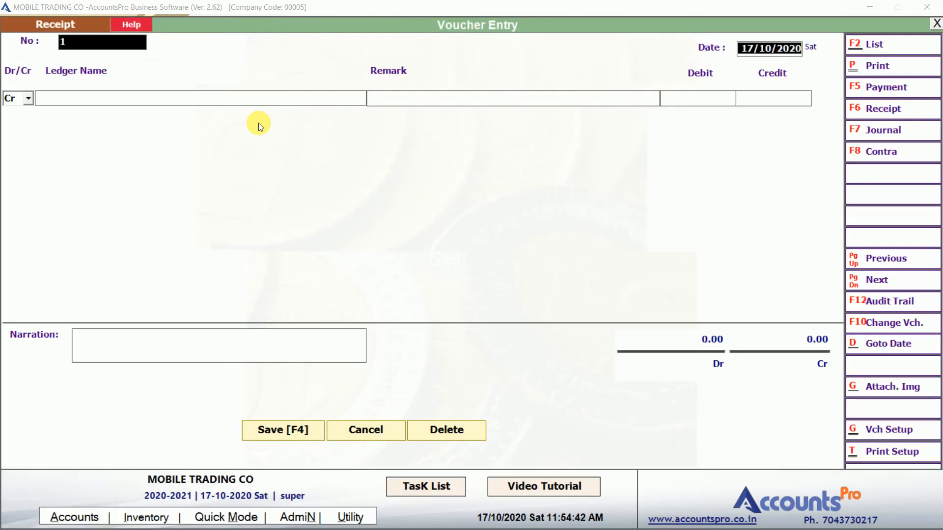
key(Return)
key(Return)
text(J)
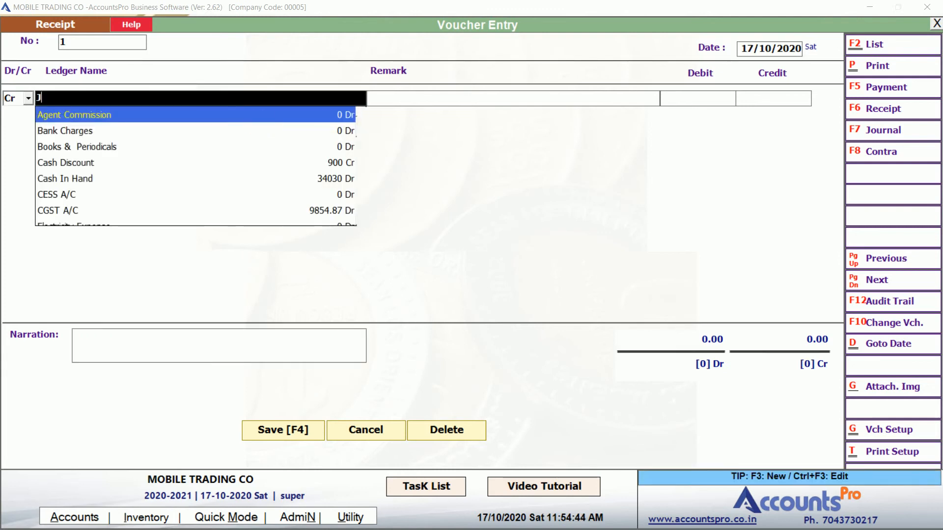
text(K)
key(Return)
key(Return)
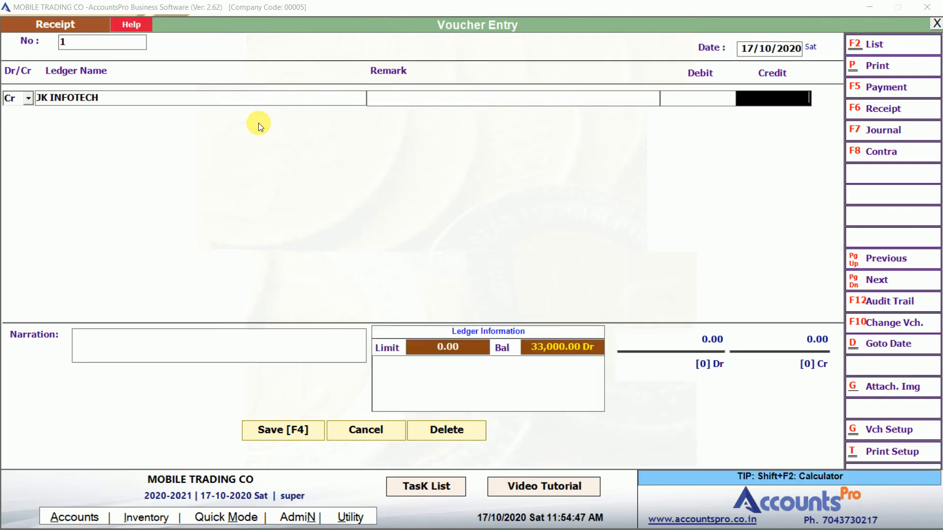
text(20000)
key(Return)
key(Return)
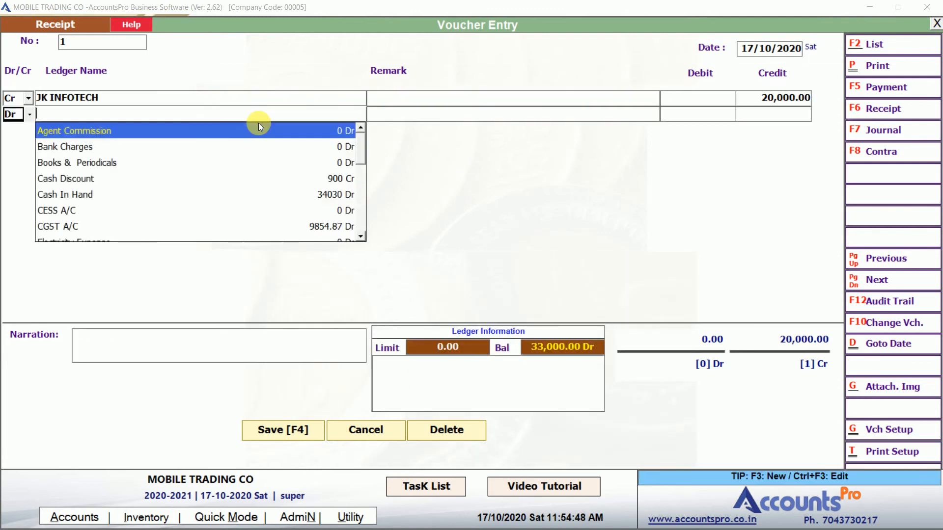
Search the debit ledgers for a bank and create a new ledger named 'Icici Bank'
text(CAS)
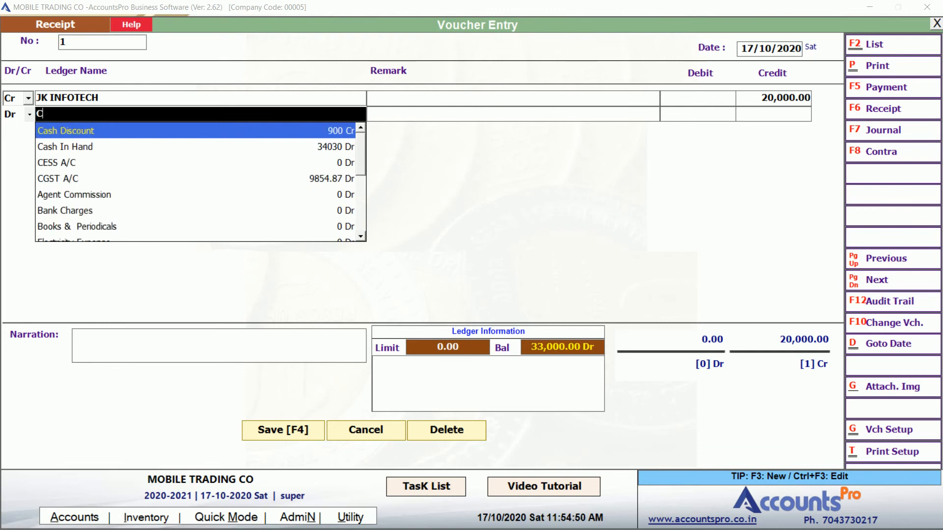
key(Down)
key(BackSpace)
key(BackSpace)
key(BackSpace)
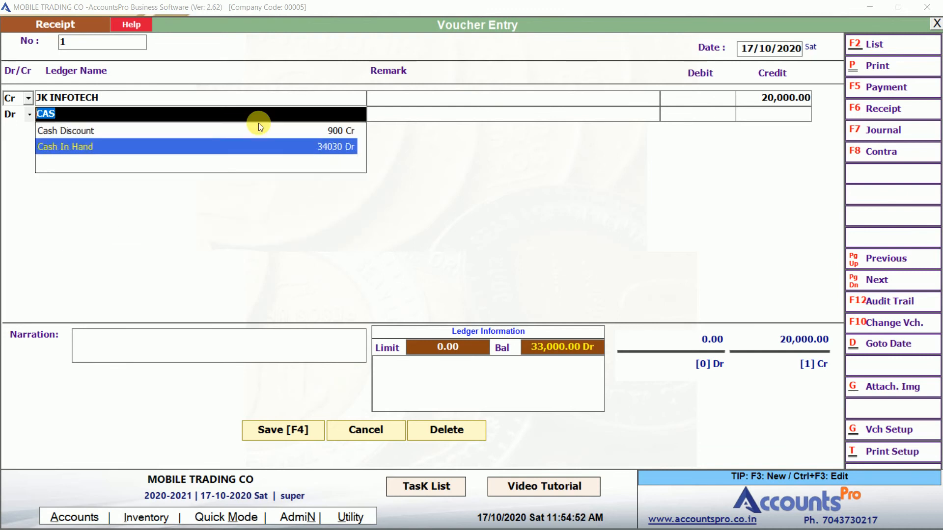
text(BAN)
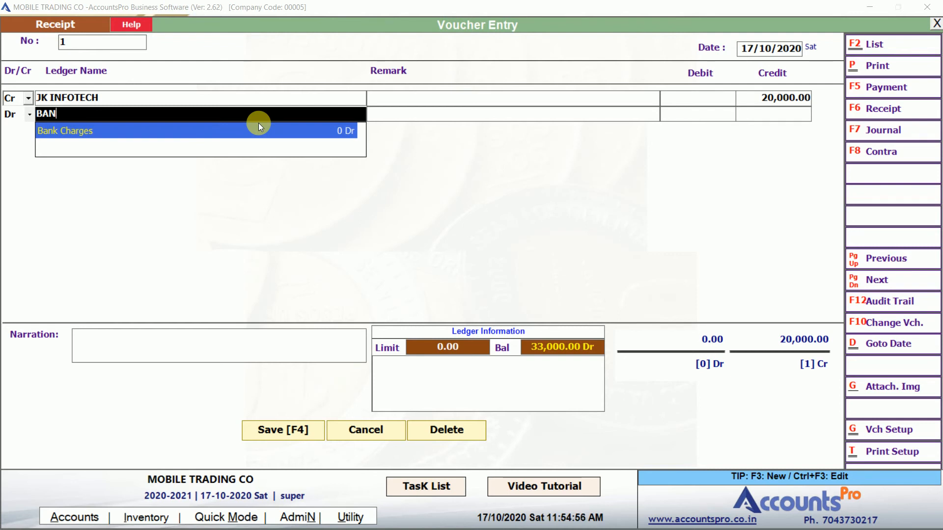
key(F3)
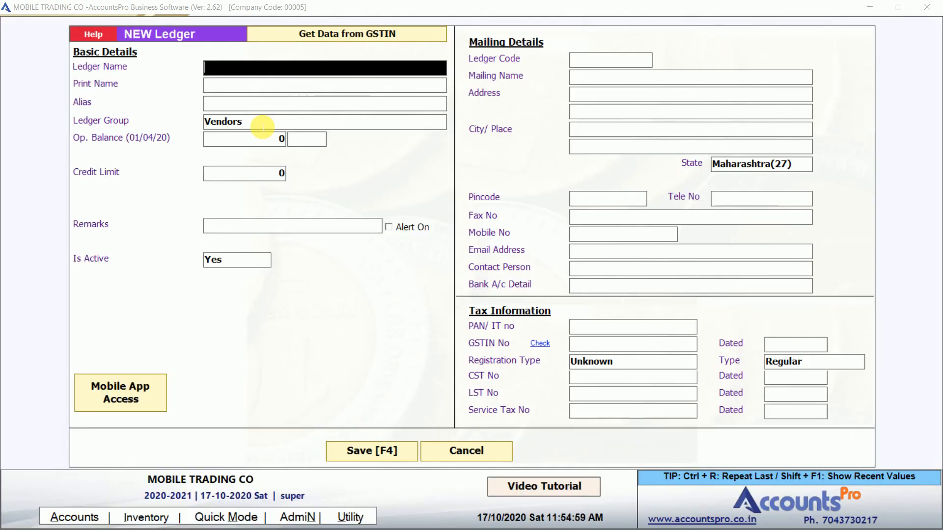
text(iciic ban)
key(BackSpace)
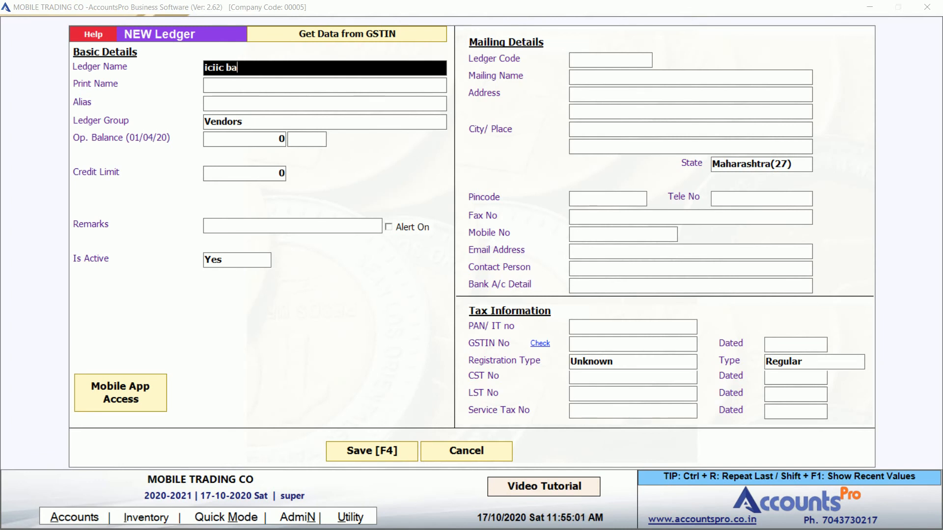
key(shift+Home)
text(in)
key(BackSpace)
text(cici bank)
Put Icici Bank under Bank Accounts, save it, and debit it 20,000.00
key(Return)
key(Return)
key(Return)
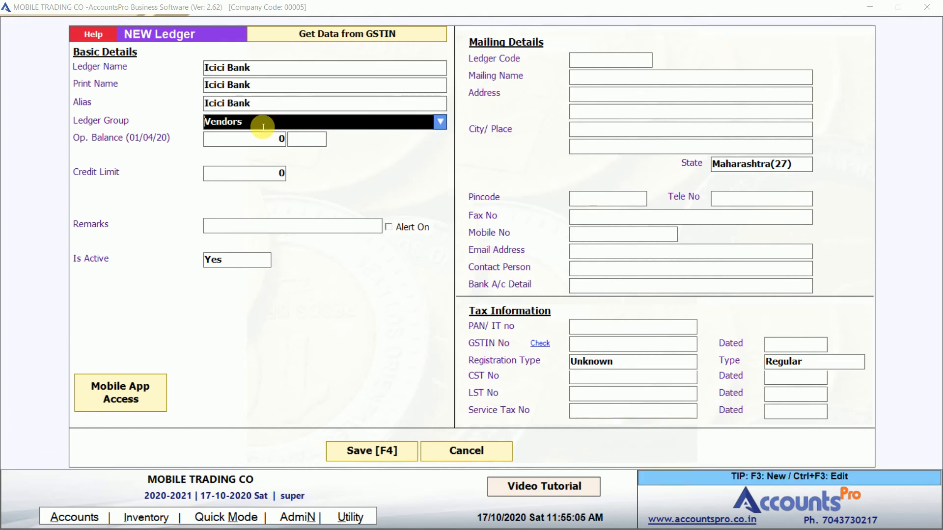
text(bank)
key(Return)
key(Return)
key(Return)
key(Return)
key(Return)
key(F4)
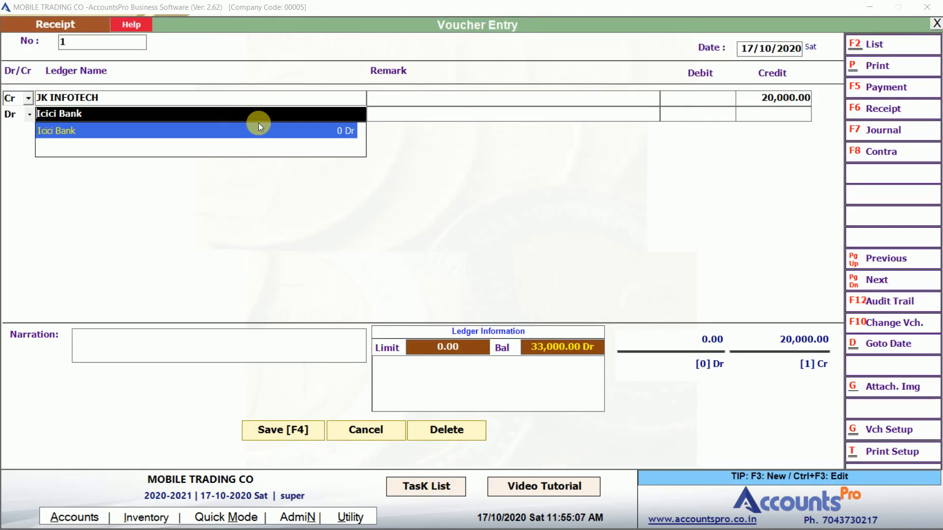
key(Return)
key(Return)
key(Return)
key(Return)
key(Return)
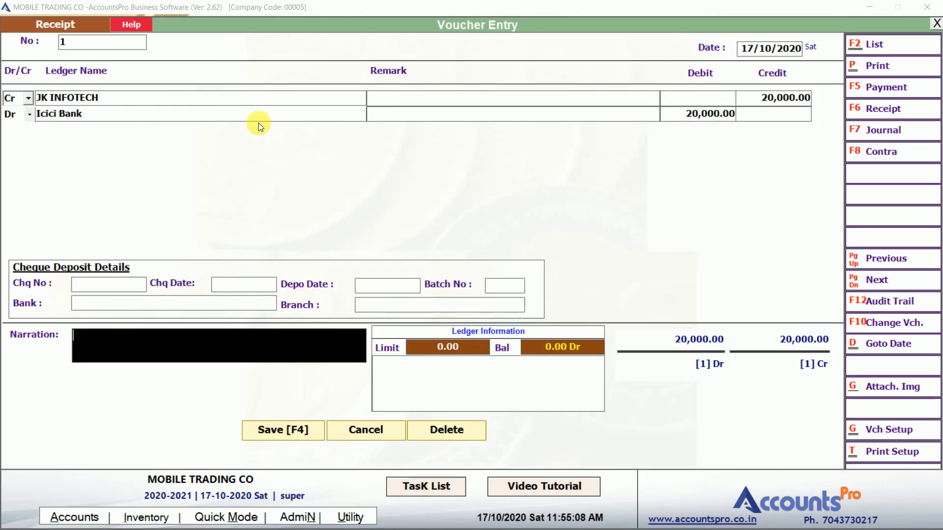
key(Return)
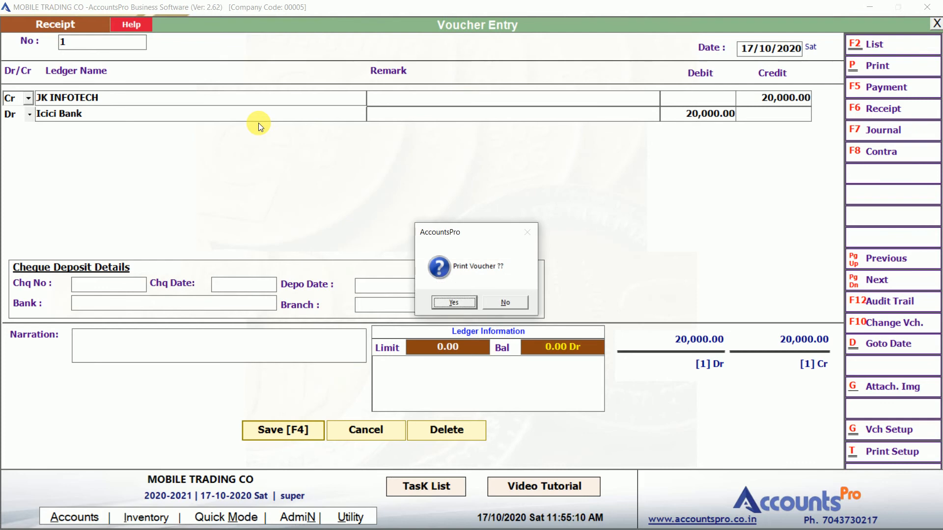
Save receipt voucher 1, view its print preview, and close the preview
key(n)
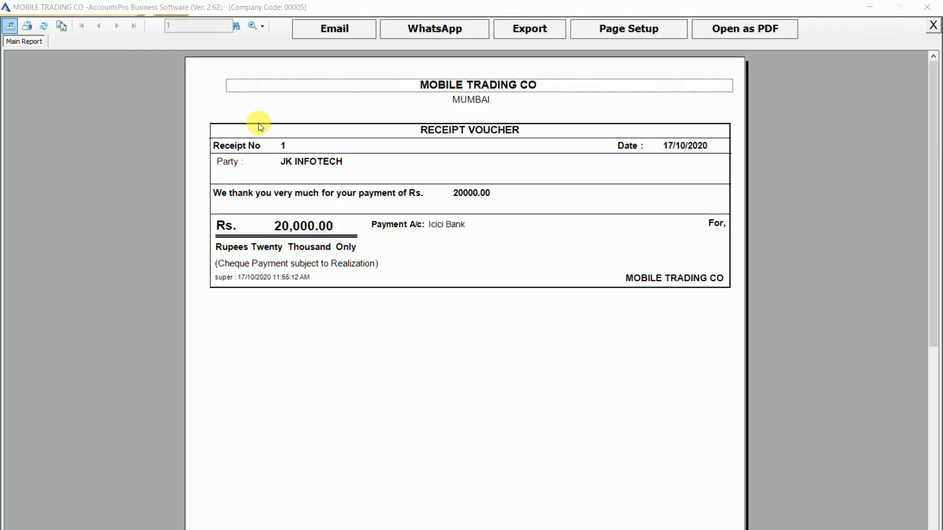
click(447, 141)
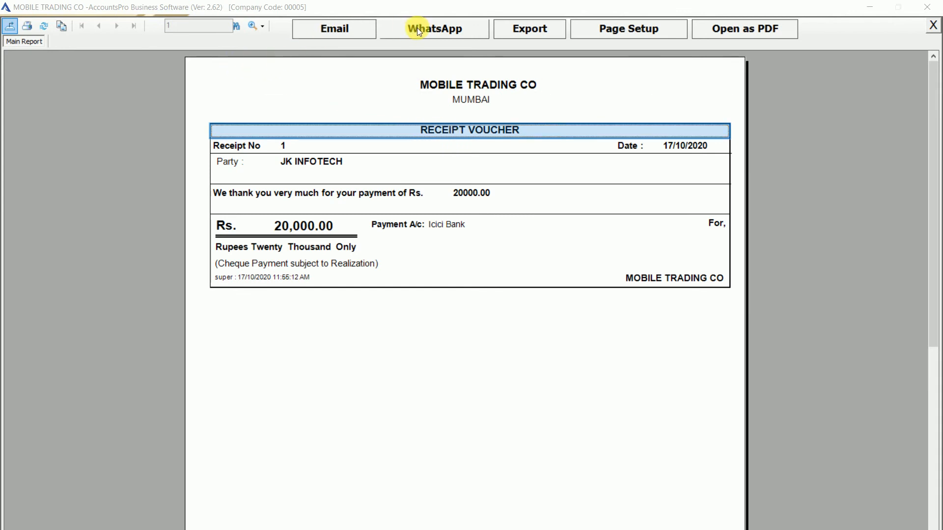
click(369, 220)
key(Escape)
key(Return)
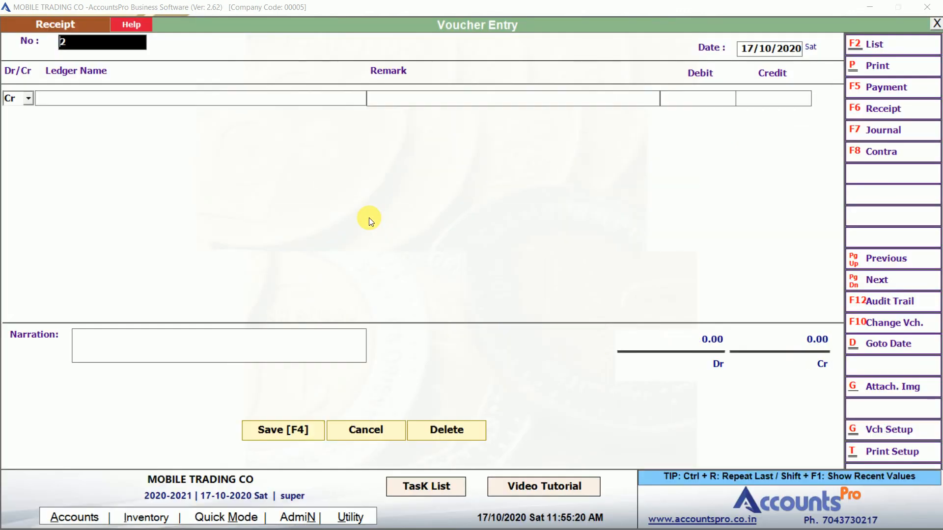
Show JK INFOTECH's ledger statement with the Icici Bank receipt and preview it for printing
key(Escape)
key(Return)
click(432, 123)
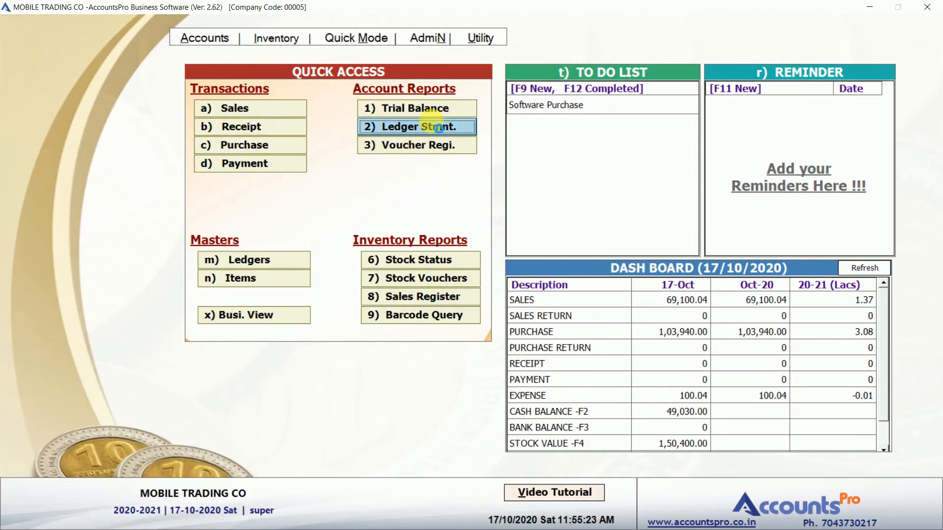
text(jk)
key(Return)
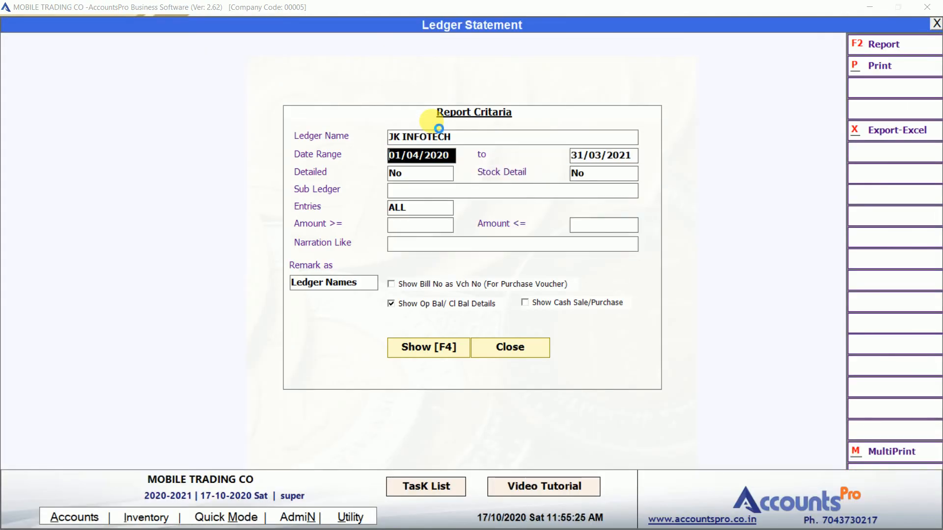
key(F4)
click(690, 136)
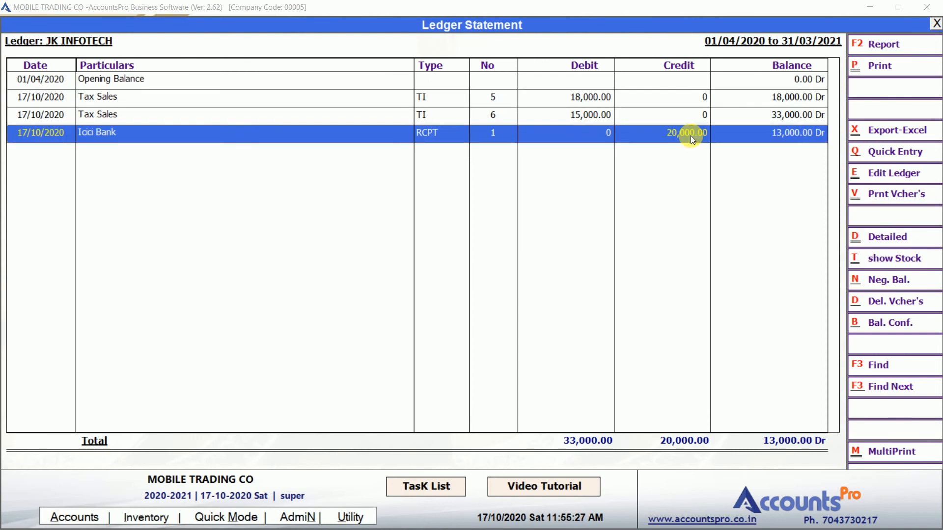
key(Up)
key(Up)
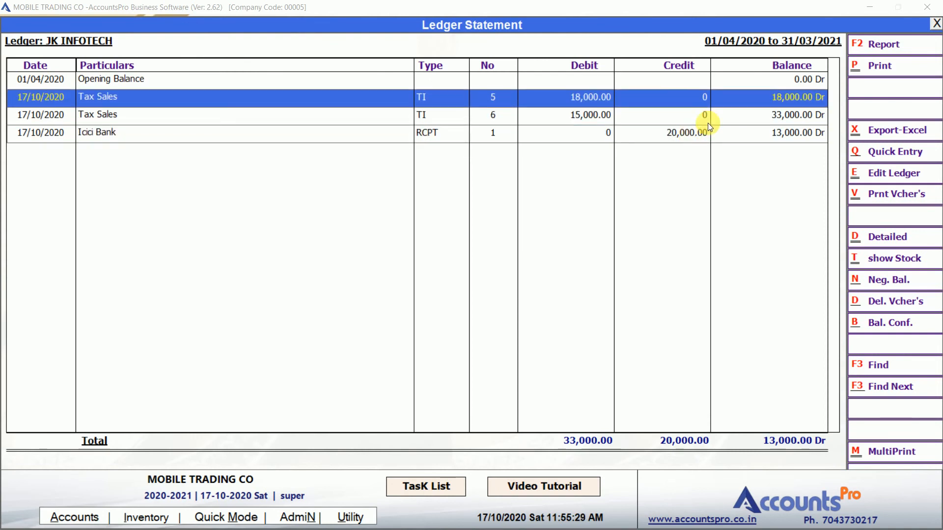
click(885, 63)
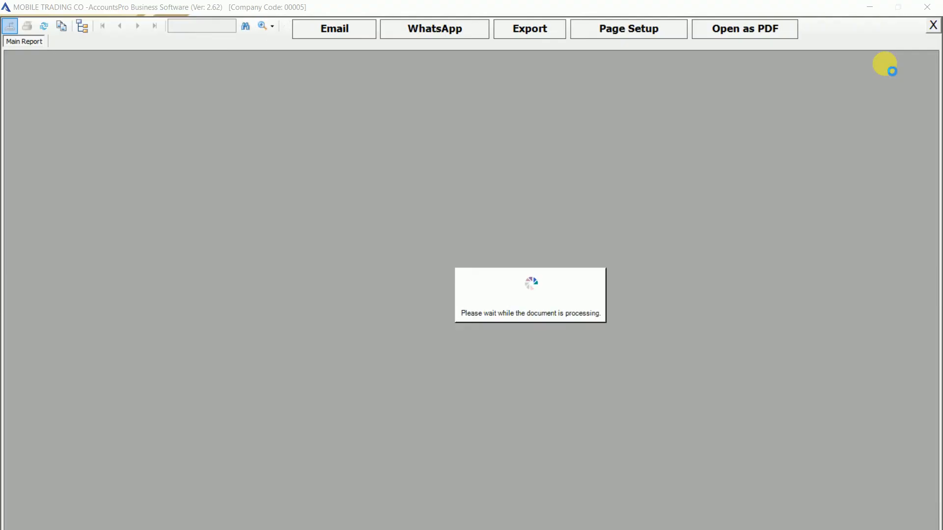
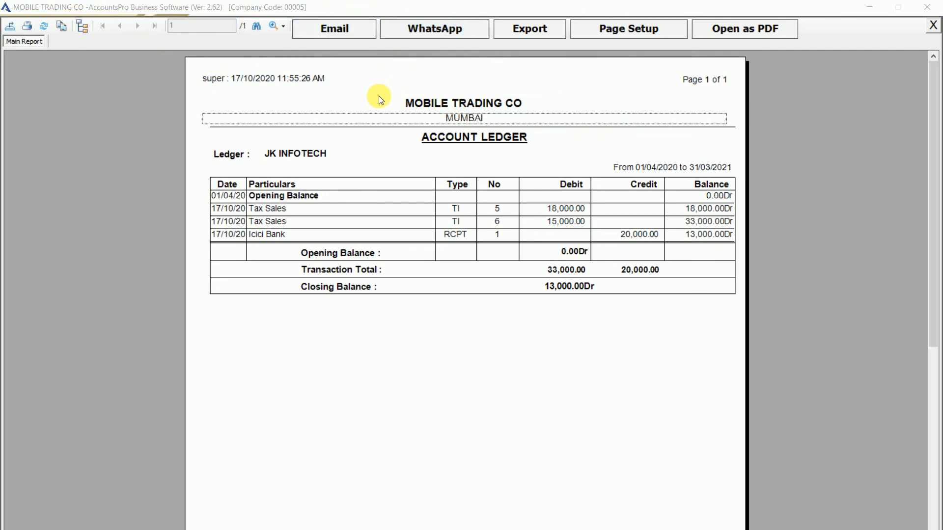
Close the ledger print preview, view Tax Sales invoice No 6, and return to Quick Access
key(Escape)
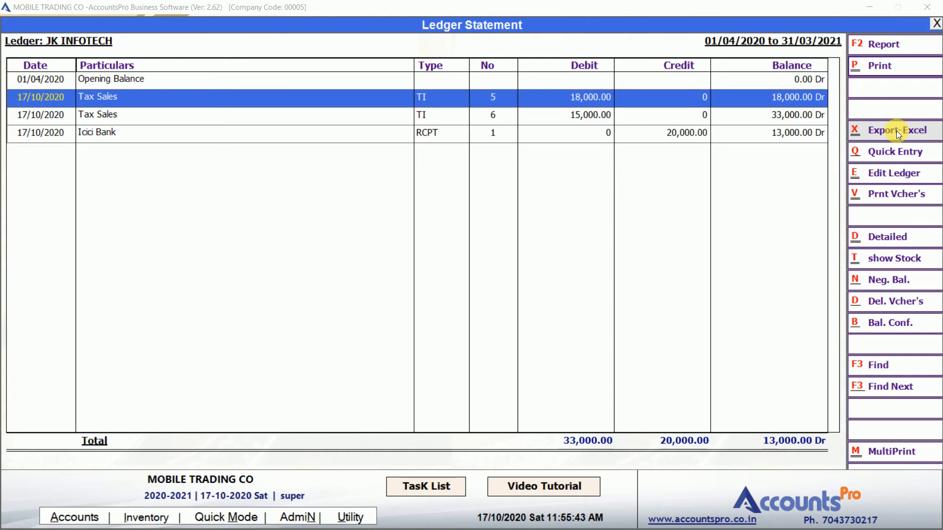
click(592, 114)
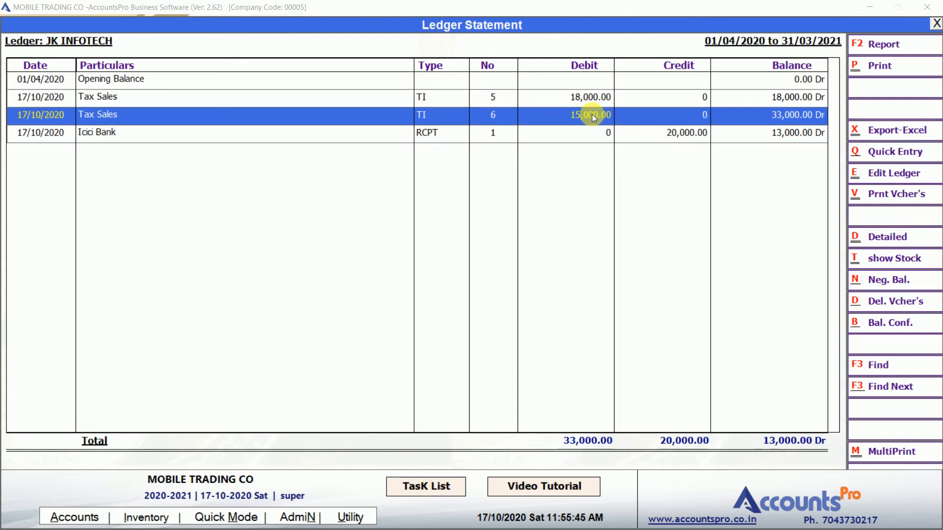
double_click(591, 115)
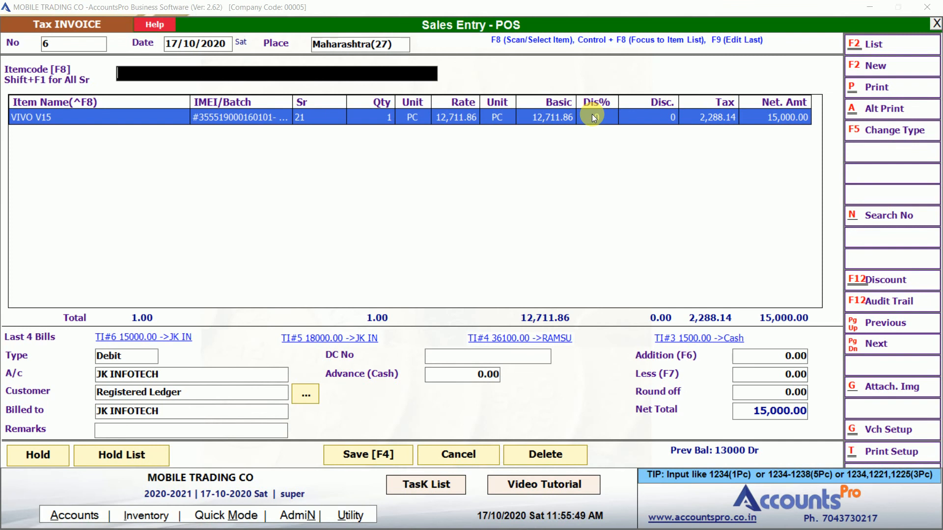
key(Escape)
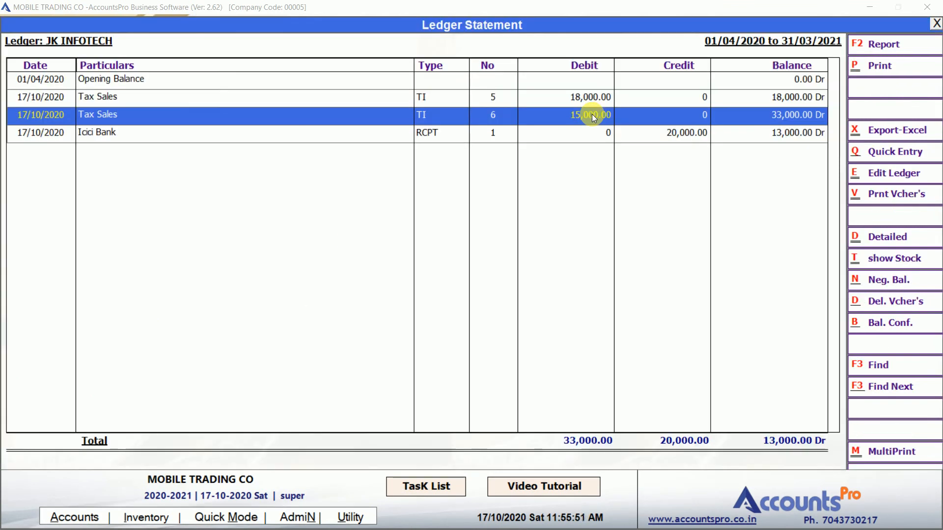
key(Escape)
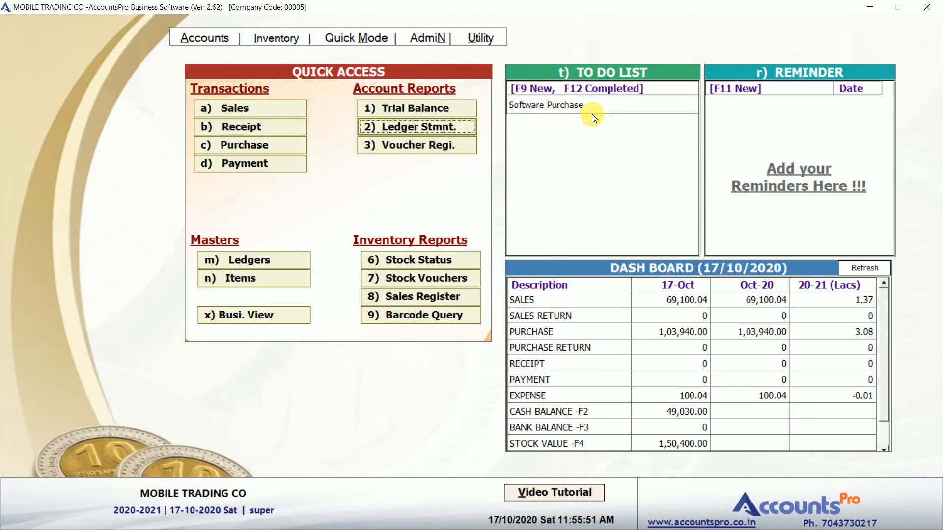
Save a payment voucher debiting SKY MOBILE TRADERS 20,000.00 and crediting Icici Bank
click(226, 167)
key(Return)
key(Return)
key(Return)
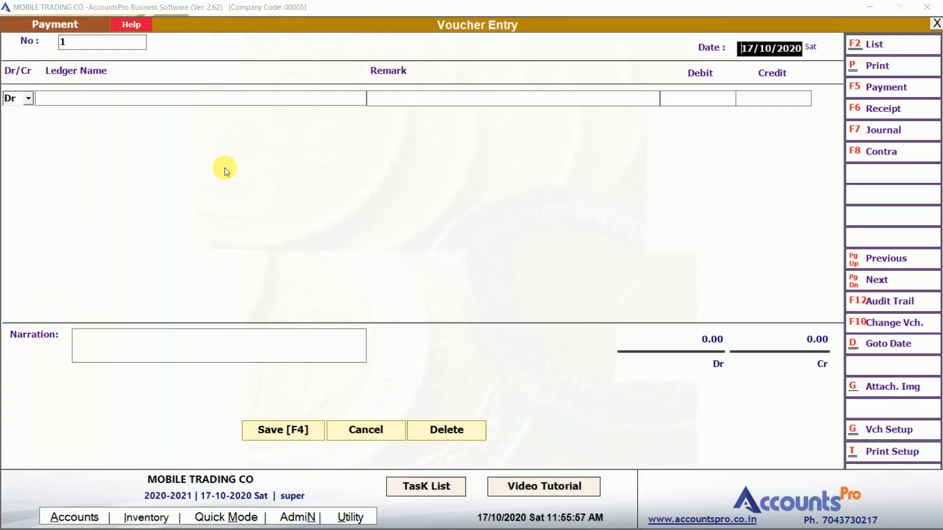
text(sky)
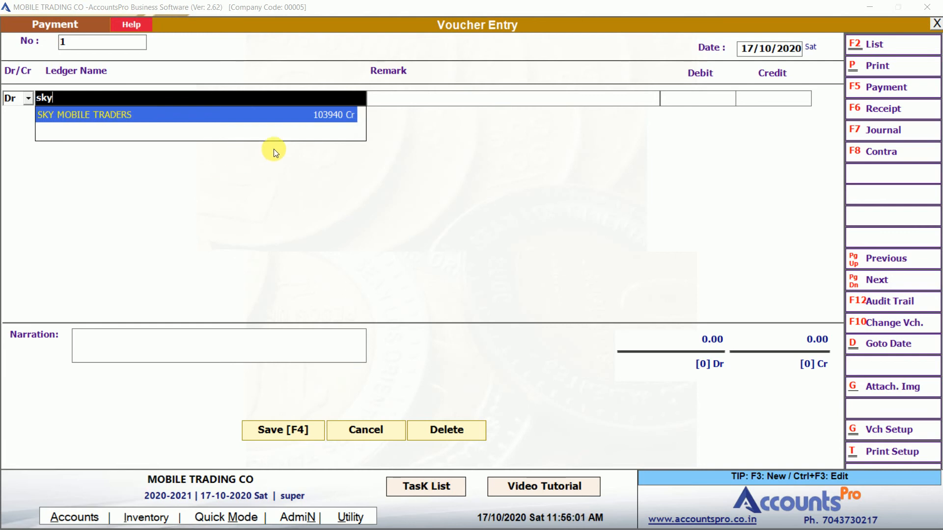
click(331, 114)
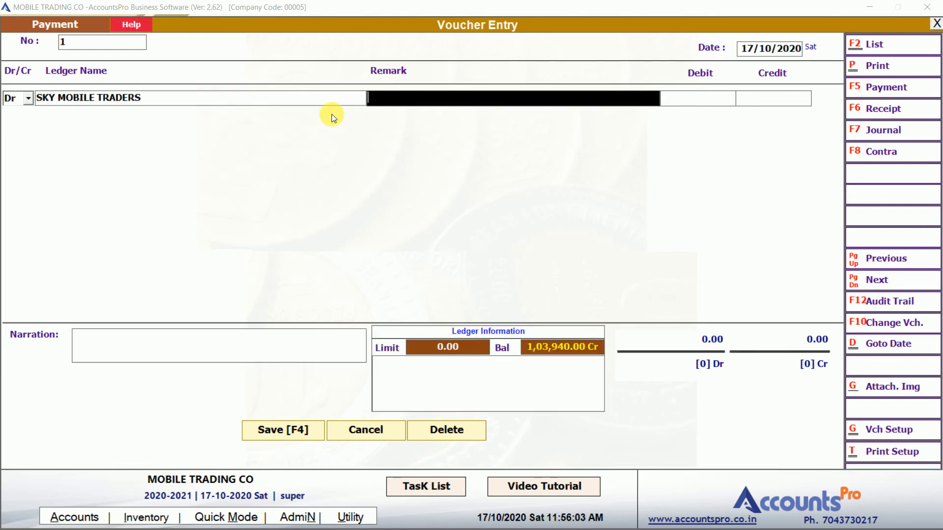
key(Return)
text(20,00)
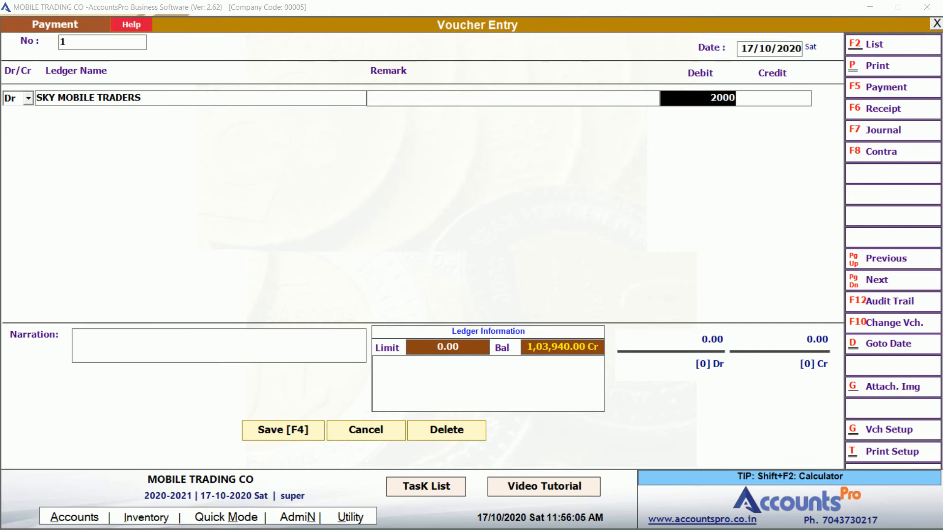
text(0)
key(Return)
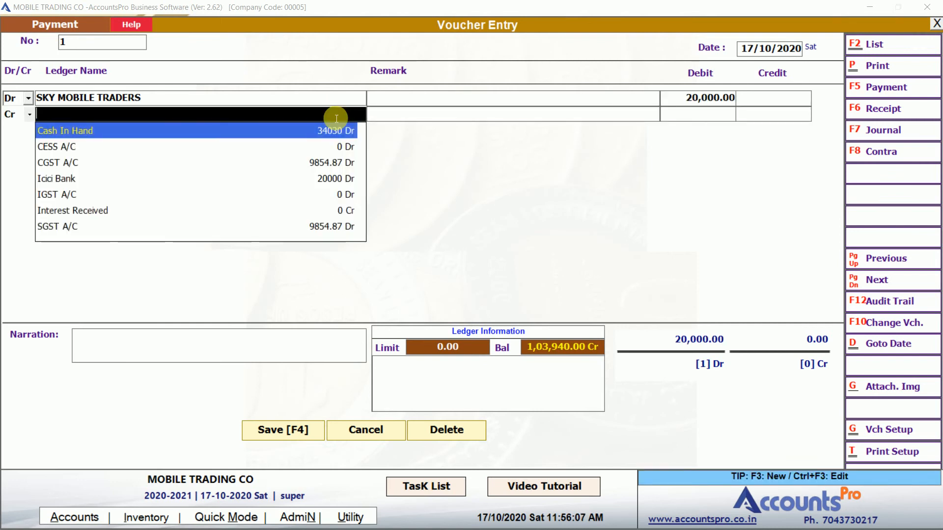
text(i)
key(Return)
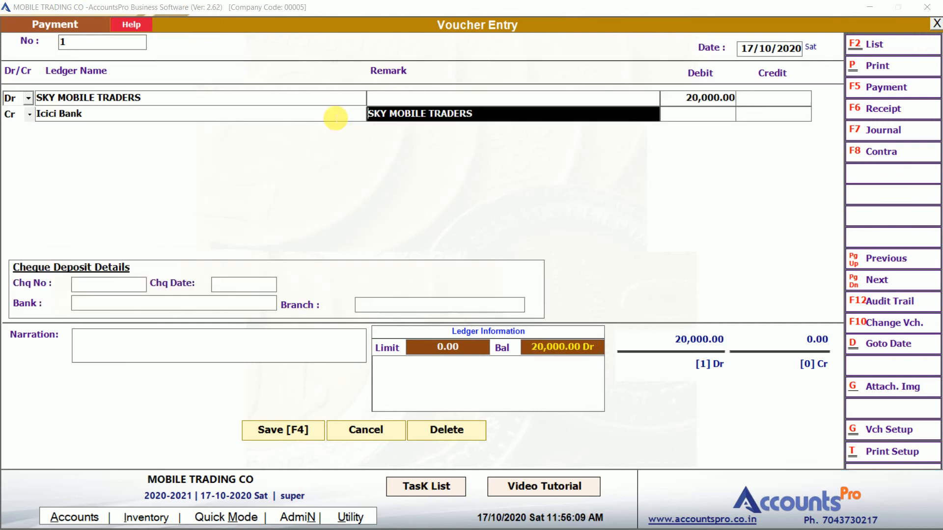
key(Return)
key(Return)
key(Return)
key(Return)
key(Return)
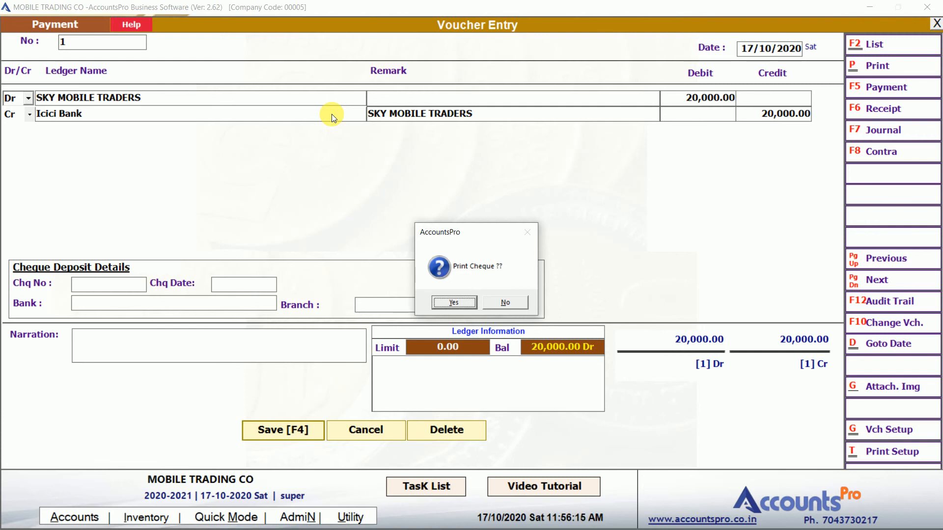
Preview the cheque, checking payee name and amount in words, then close the voucher
key(Return)
key(Return)
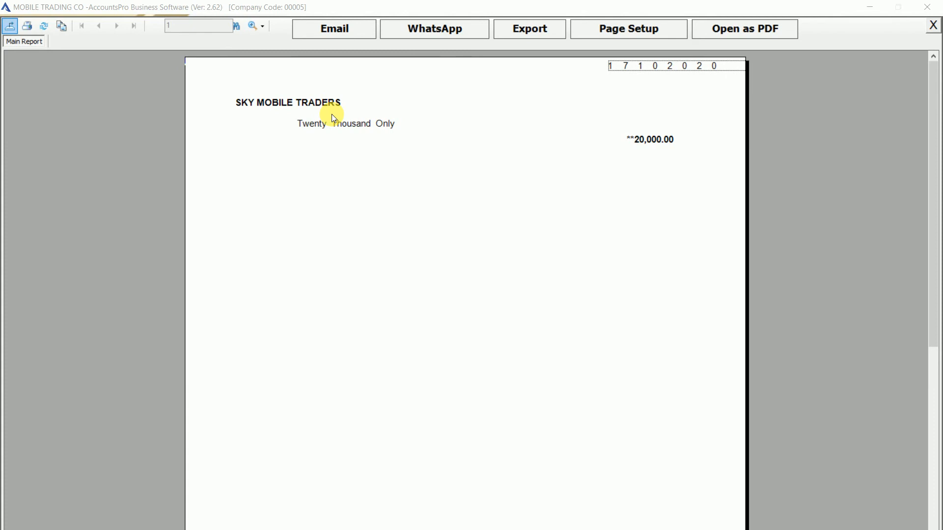
click(321, 107)
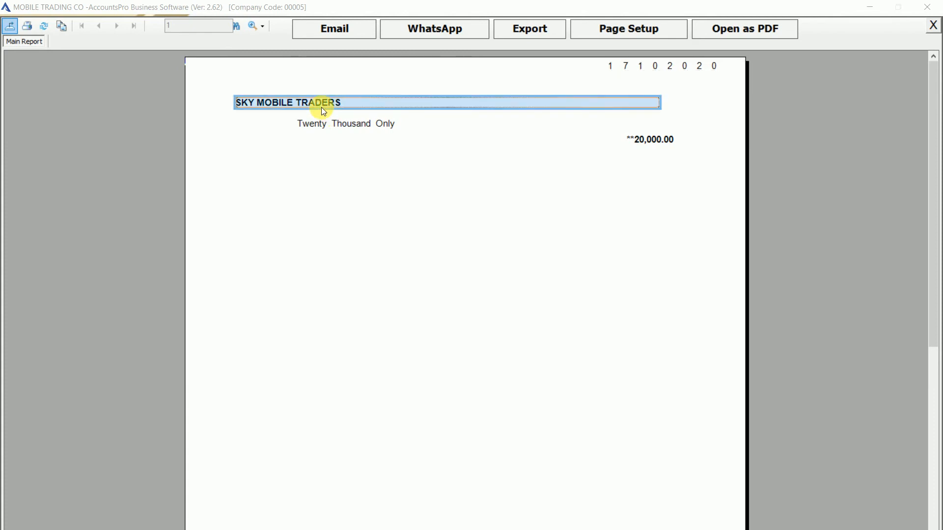
click(338, 125)
key(Escape)
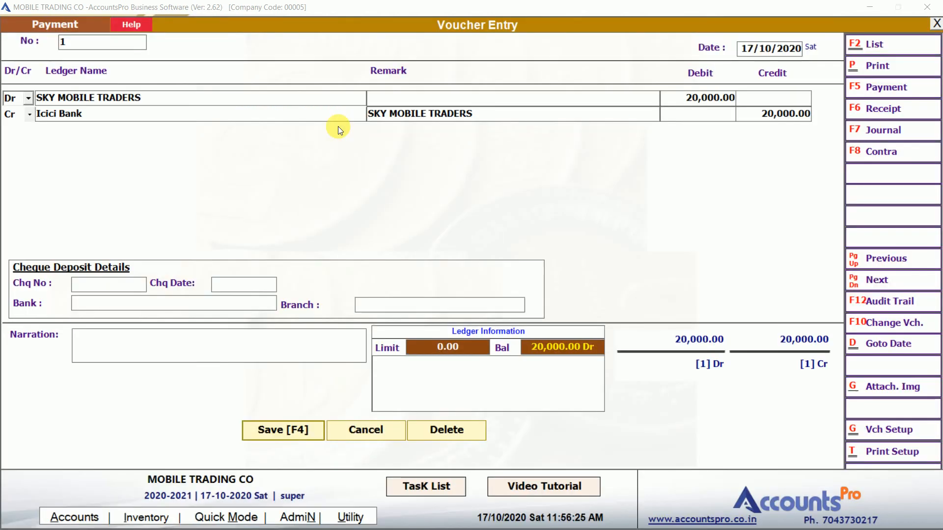
key(Escape)
click(430, 127)
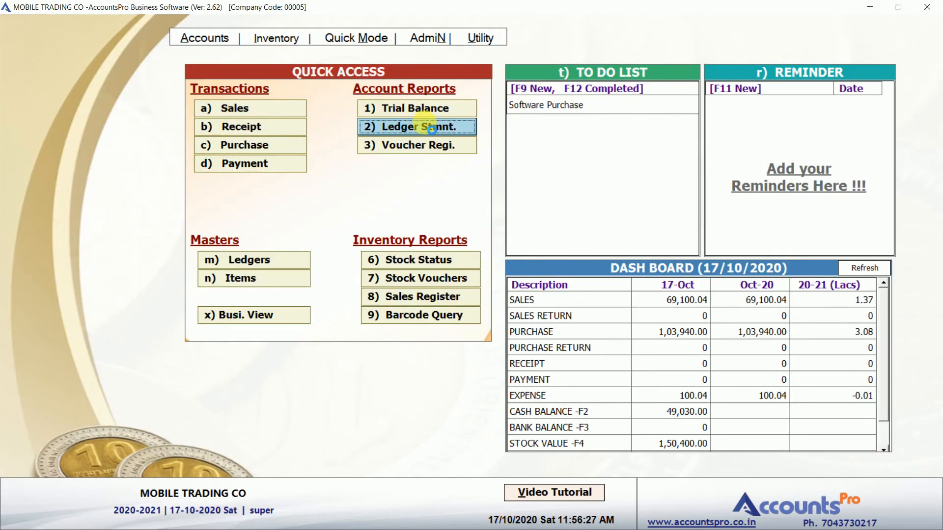
text(sky)
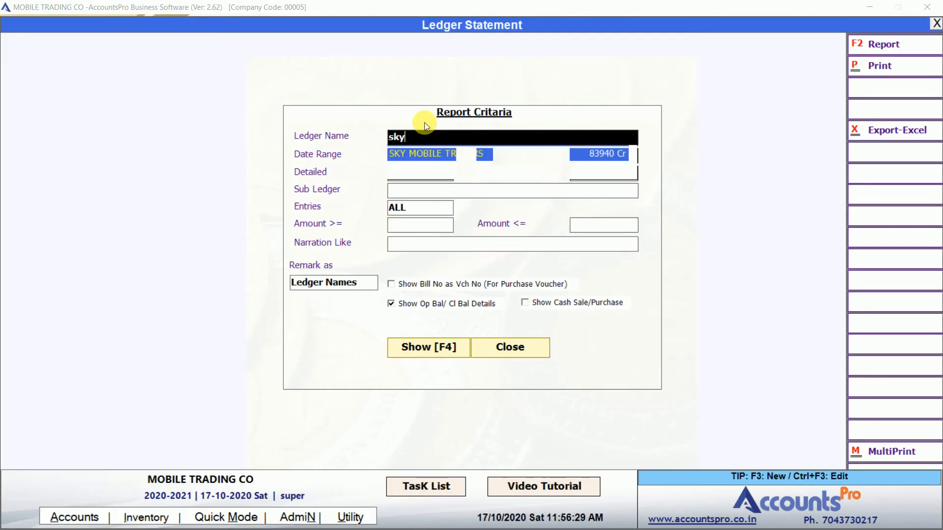
key(Return)
key(F4)
key(Down)
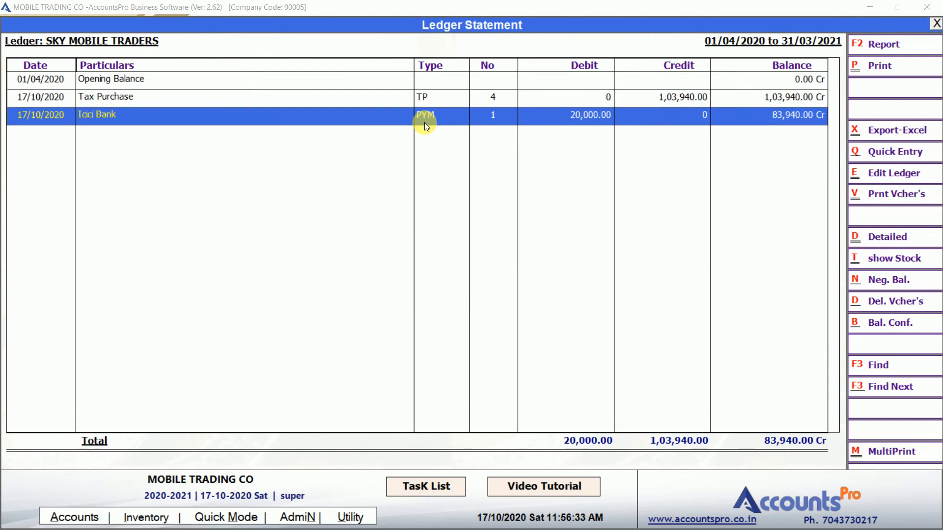
key(Up)
key(Down)
key(Escape)
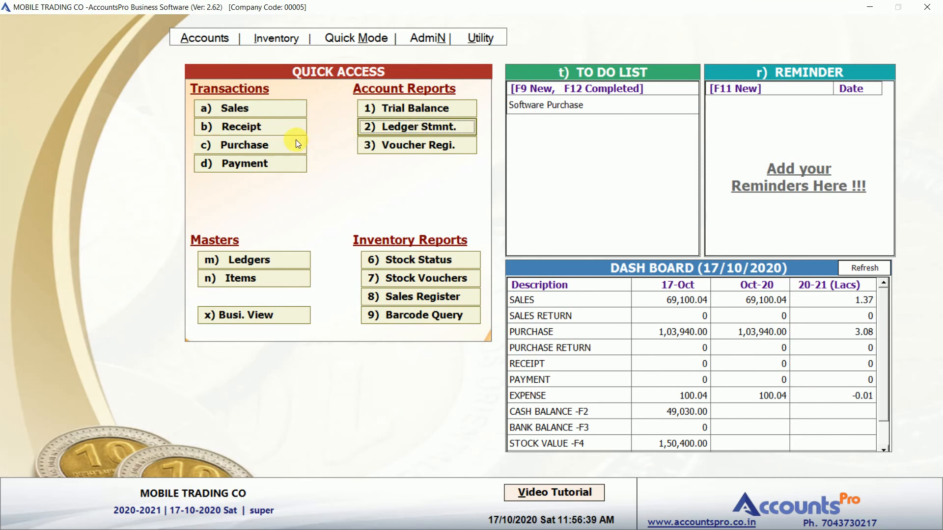
Open the Trial Balance and drill into Customers to JK INFOTECH's monthly balance summary
click(398, 114)
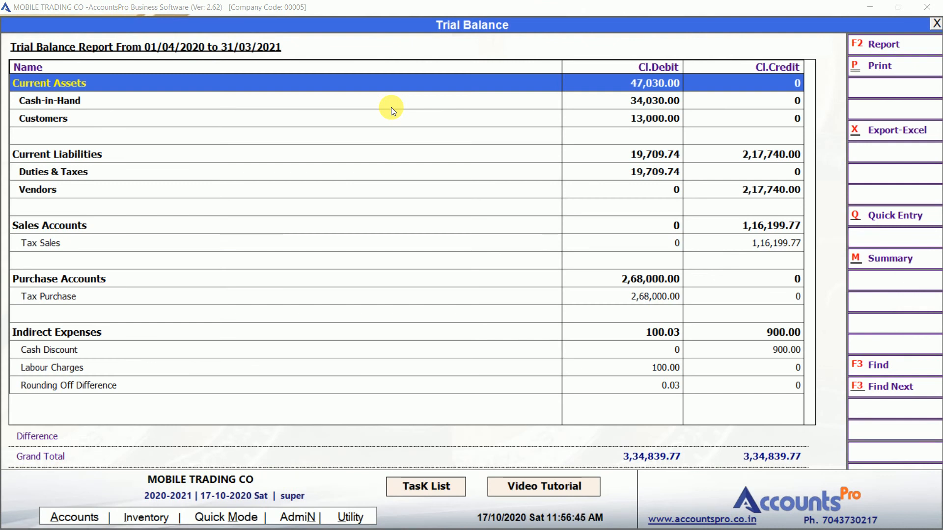
key(Down)
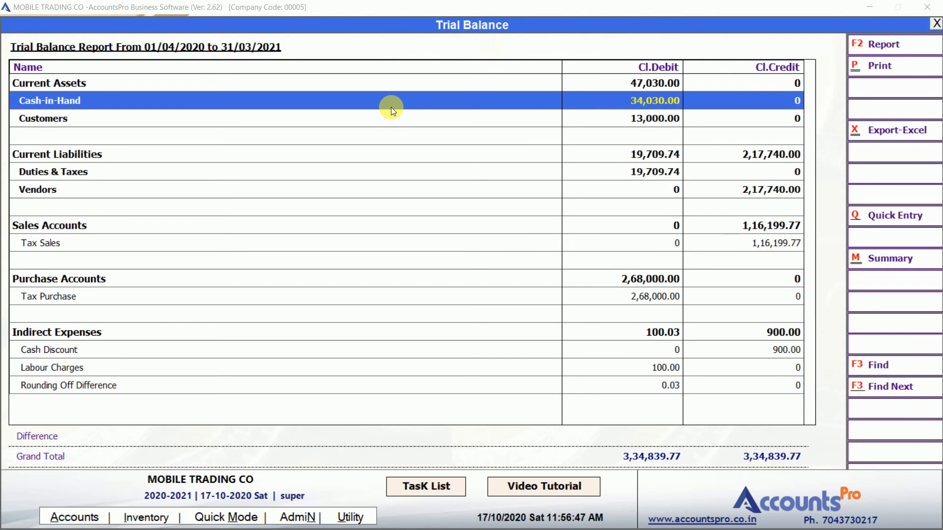
key(Down)
key(Down)
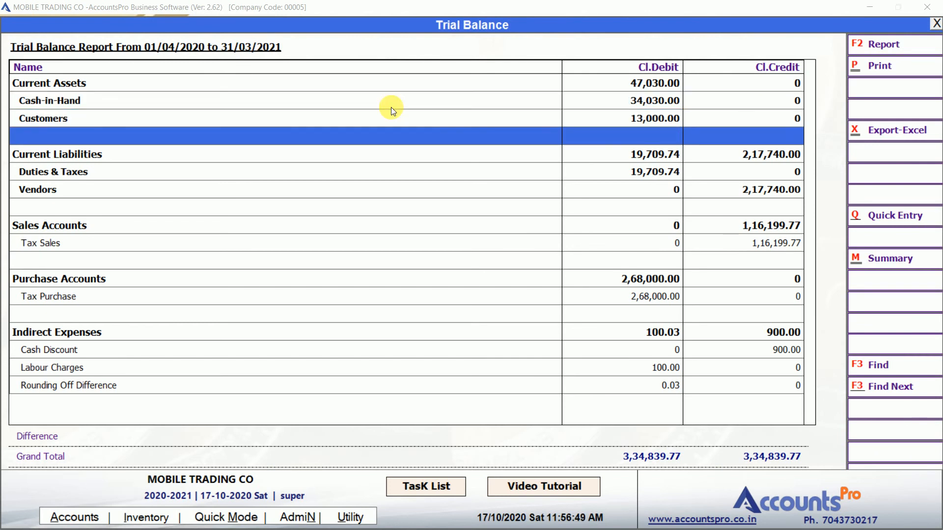
key(Up)
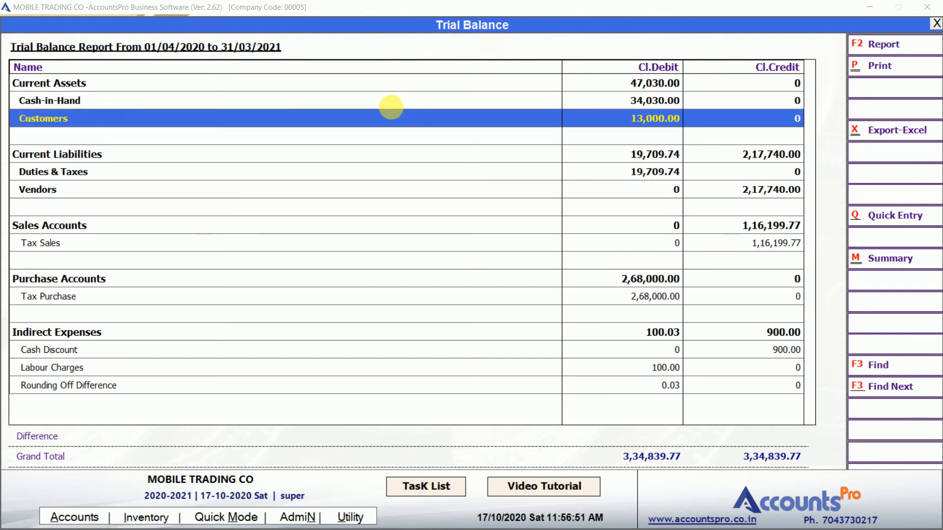
key(Return)
key(Right)
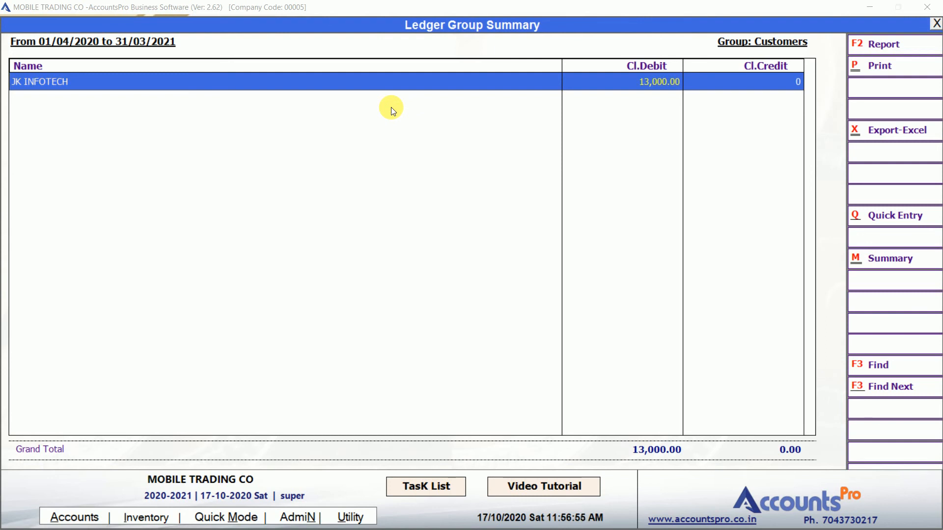
key(Return)
Review JK INFOTECH's Oct-20 entries, including the Icici Bank receipt, then return to the Trial Balance
key(Up)
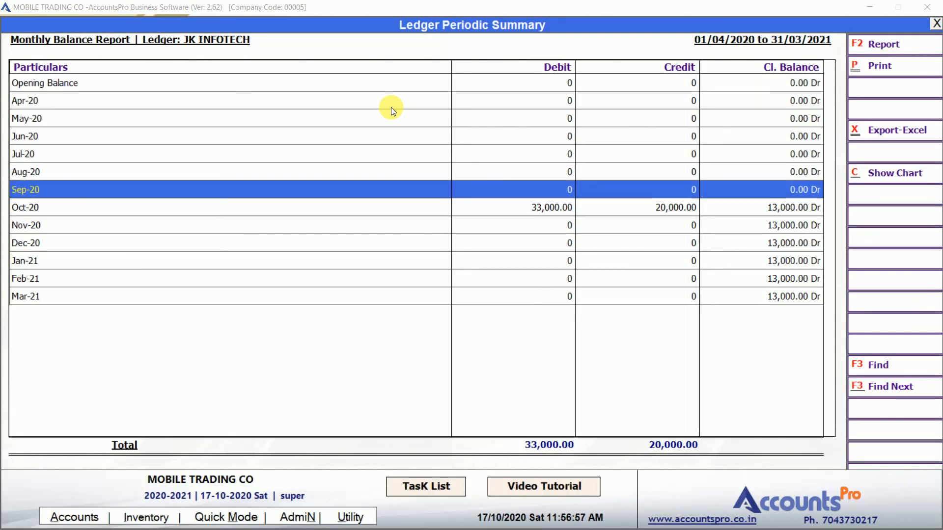
key(Down)
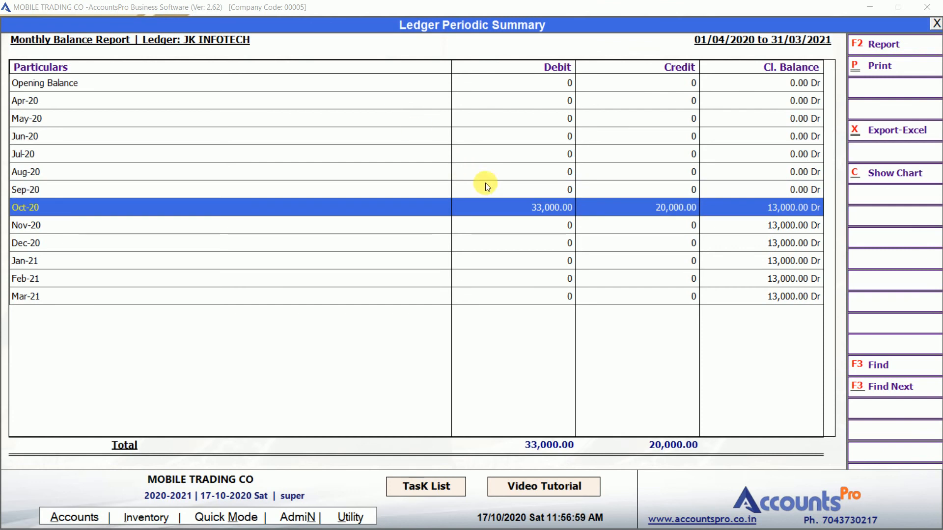
click(527, 205)
key(Right)
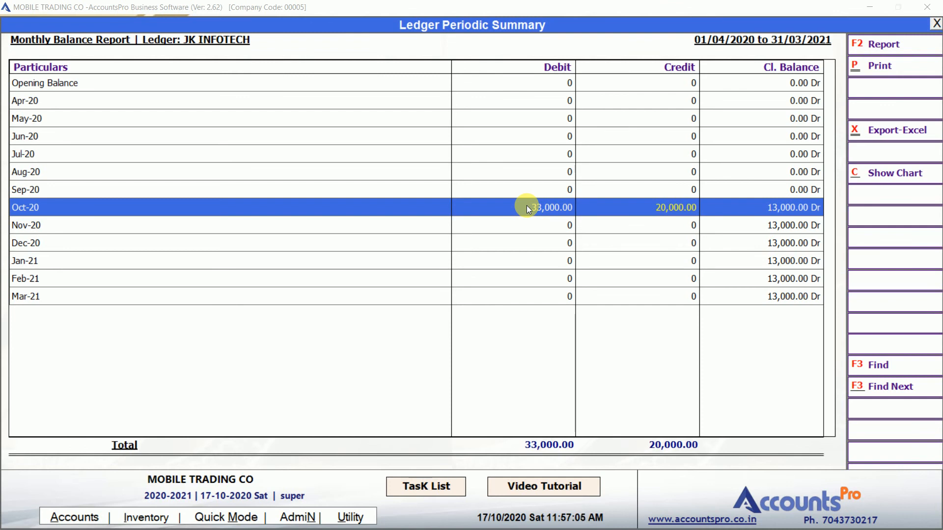
key(Return)
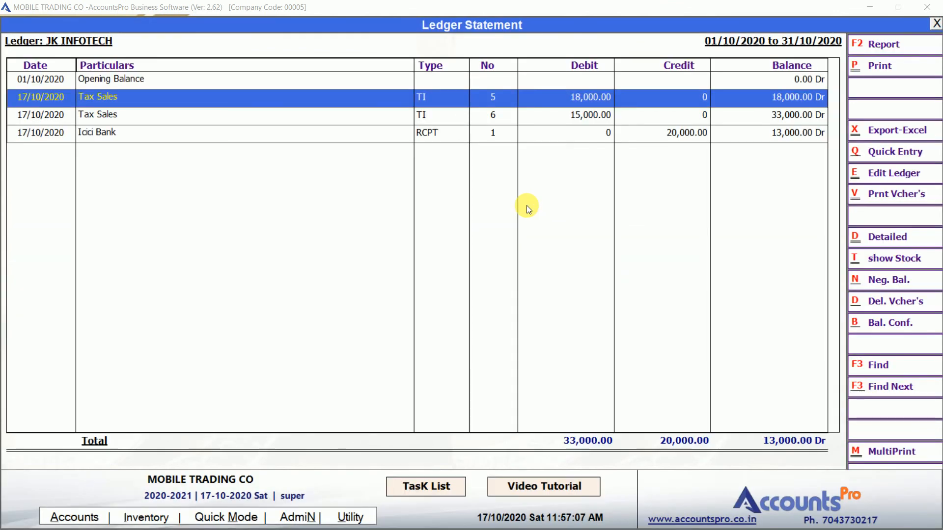
key(Down)
key(Down)
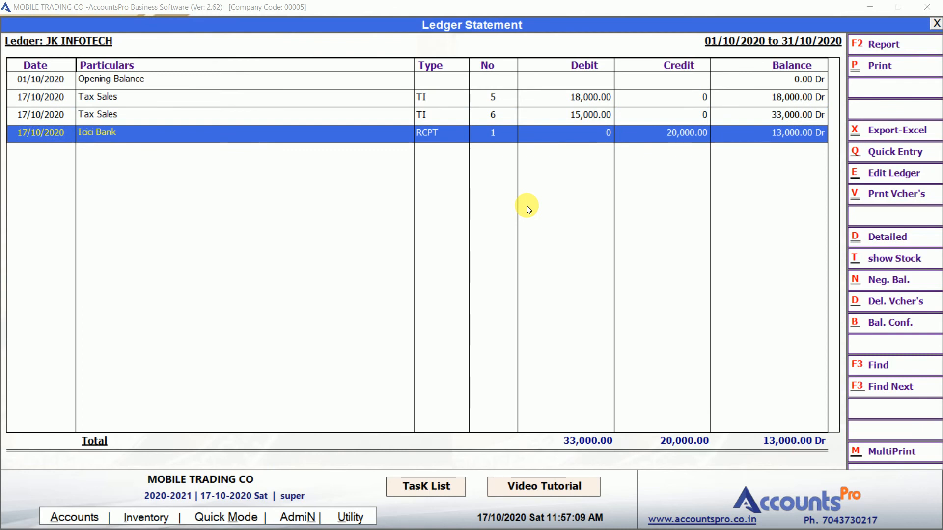
key(Escape)
key(Escape)
key(Escape)
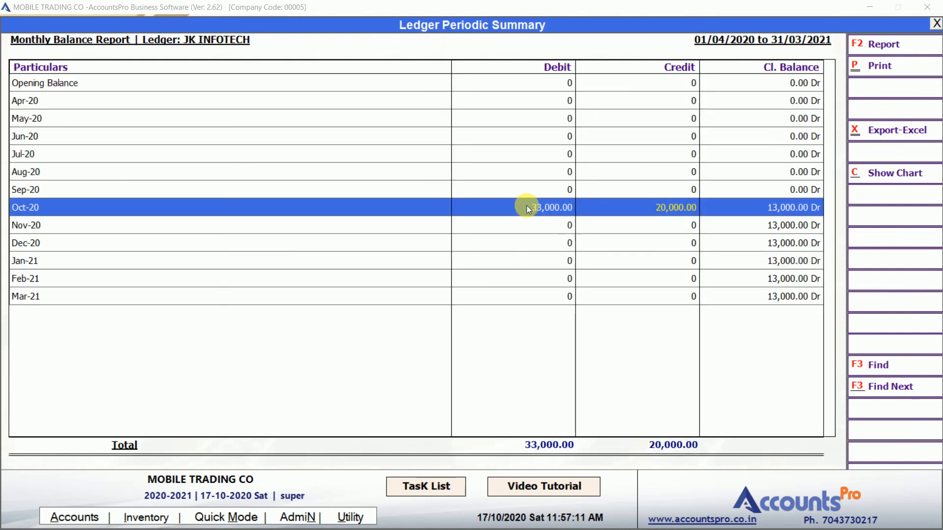
key(Down)
key(Down)
key(Down)
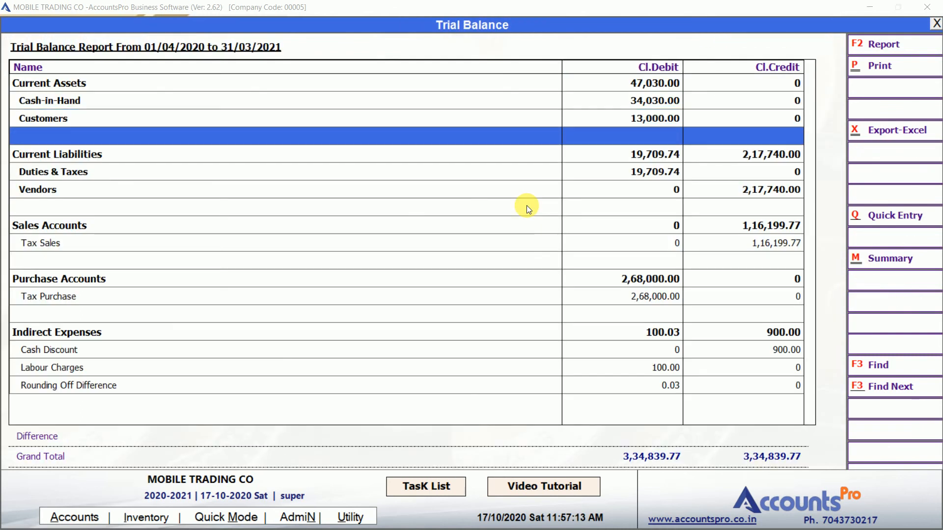
Check Vendors balances, GENXT MOBILE 1,33,800.00 and SKY MOBILE TRADERS 83,940.00, then close the Trial Balance
key(Down)
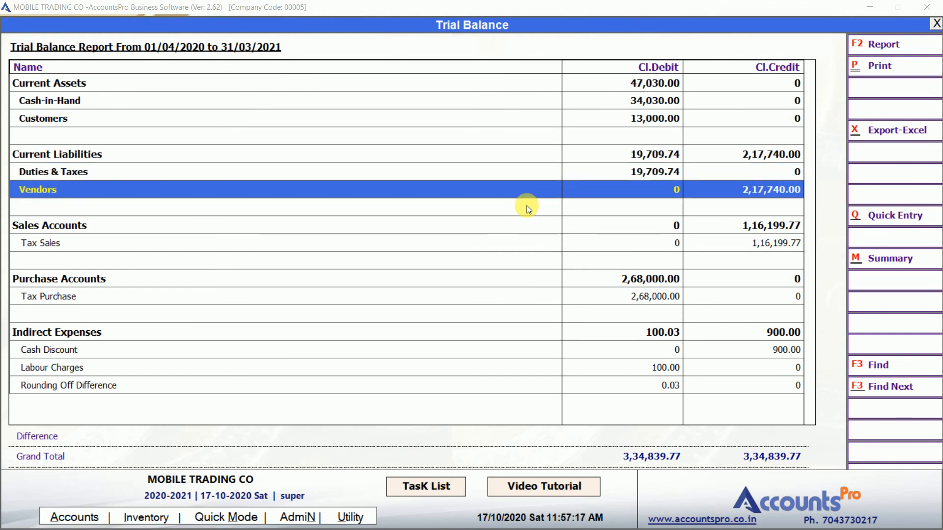
key(Return)
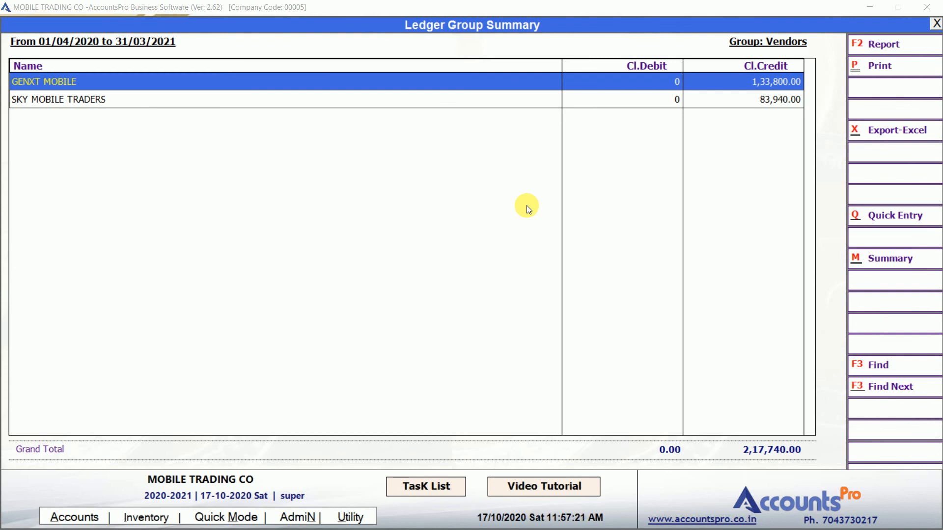
key(Down)
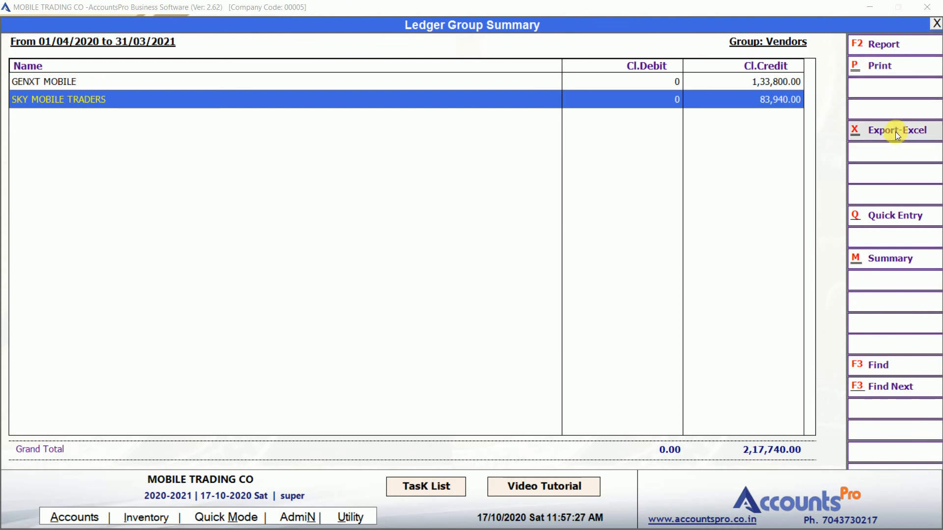
click(769, 88)
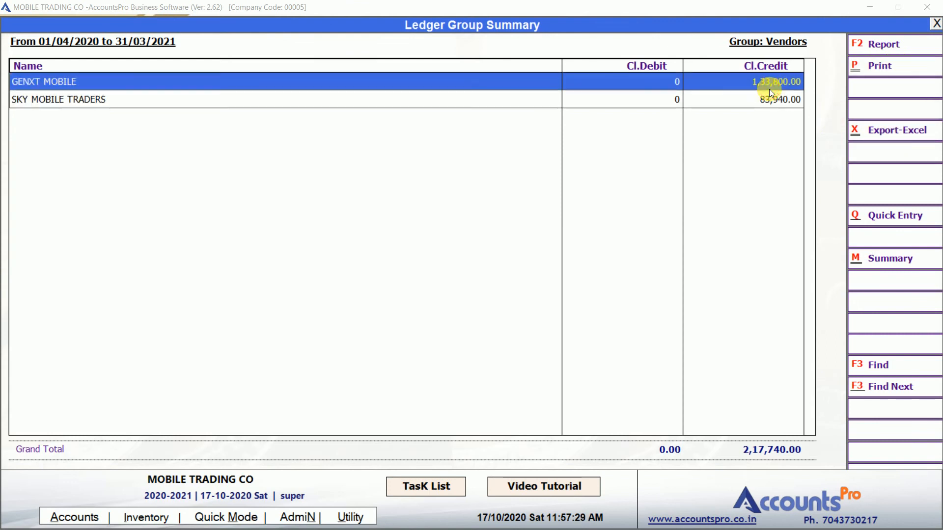
key(Escape)
key(Up)
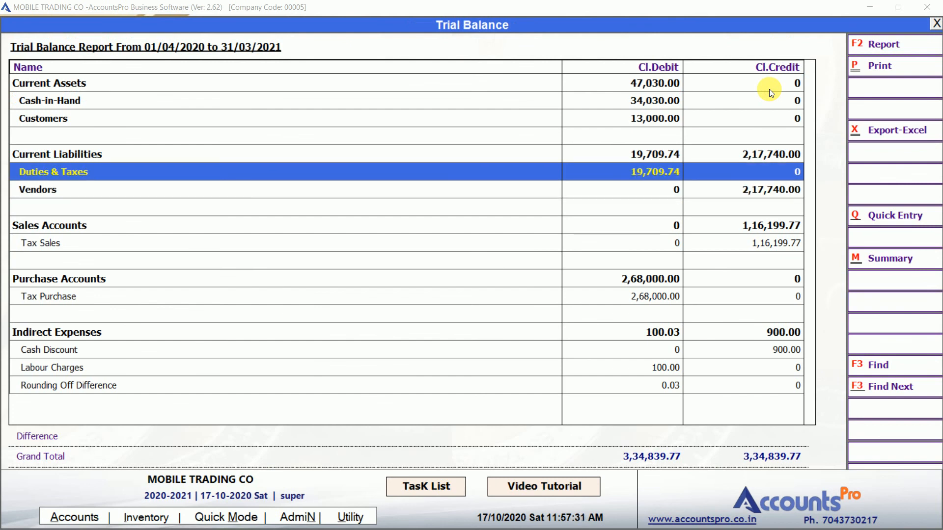
key(Home)
key(Escape)
key(Down)
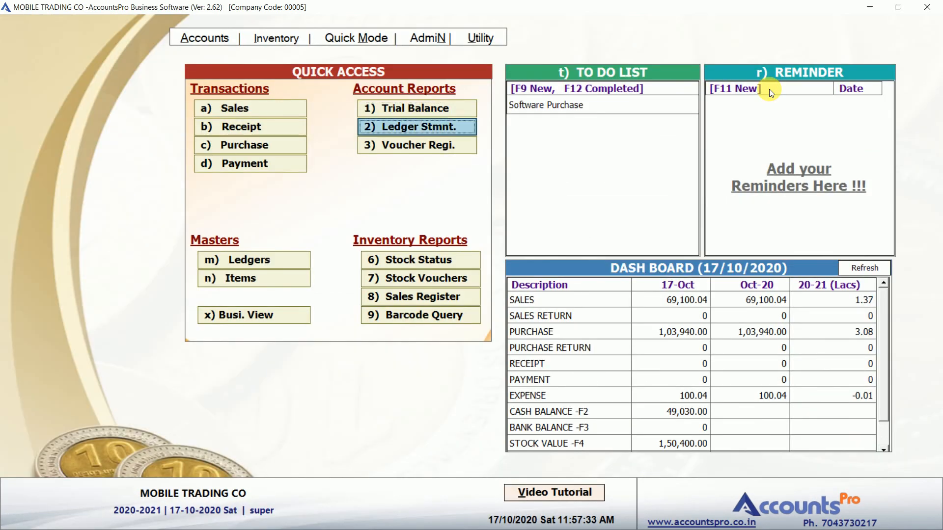
key(Down)
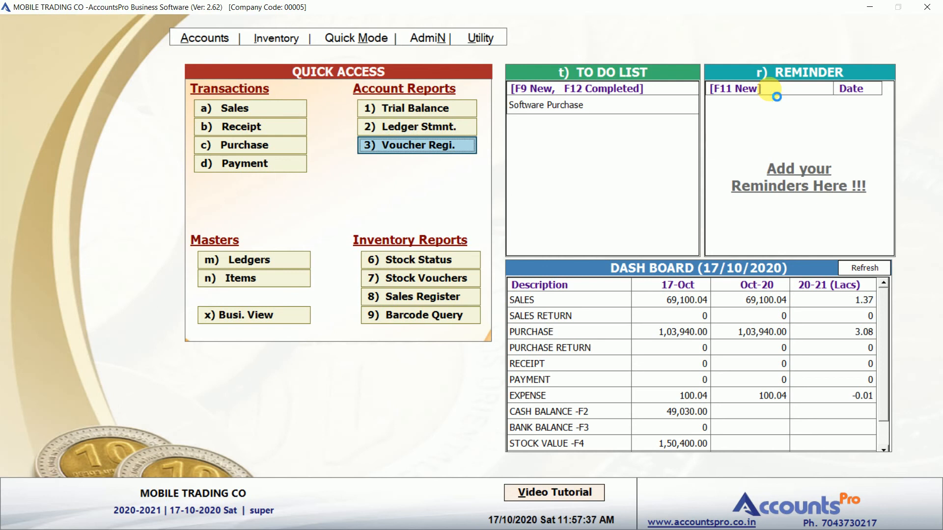
key(Return)
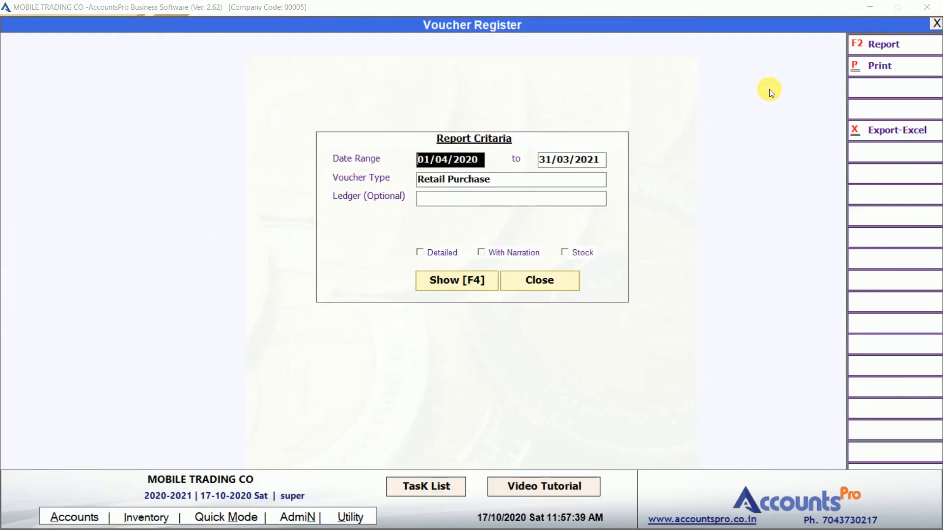
key(Return)
key(Return)
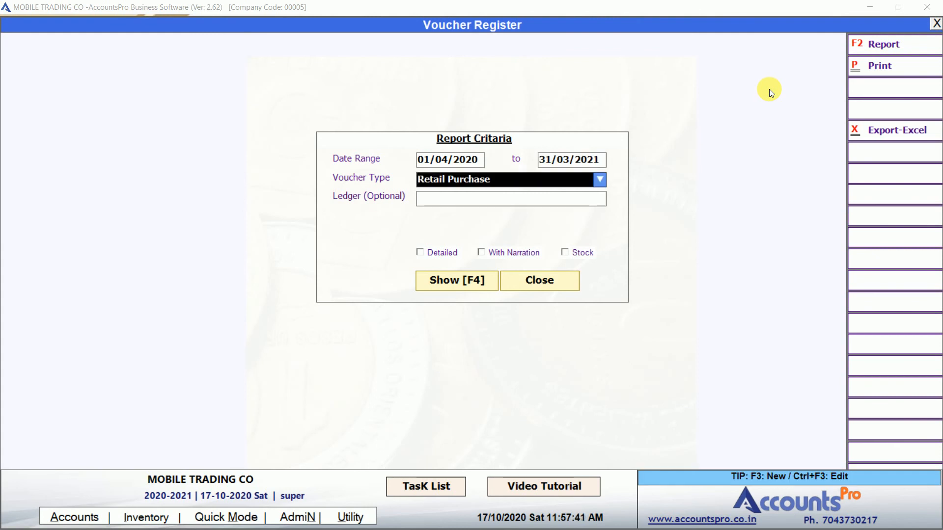
text(in)
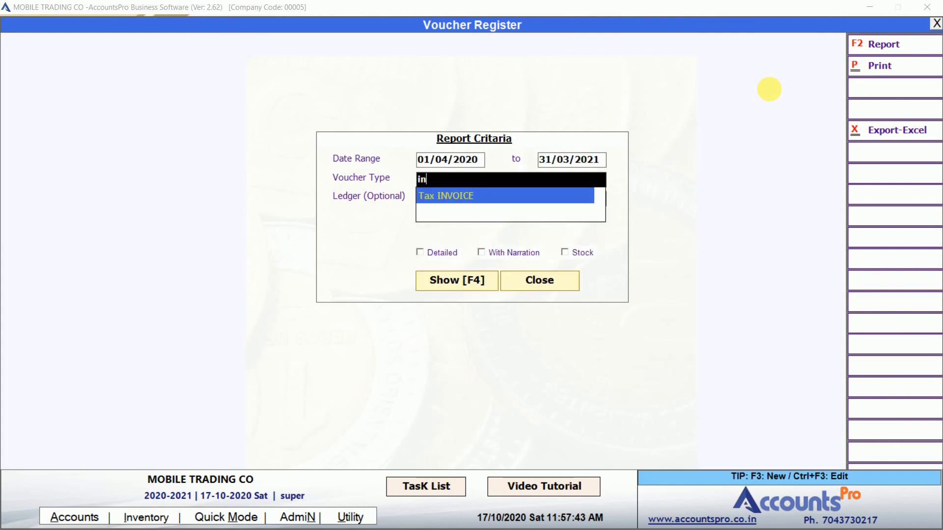
key(Return)
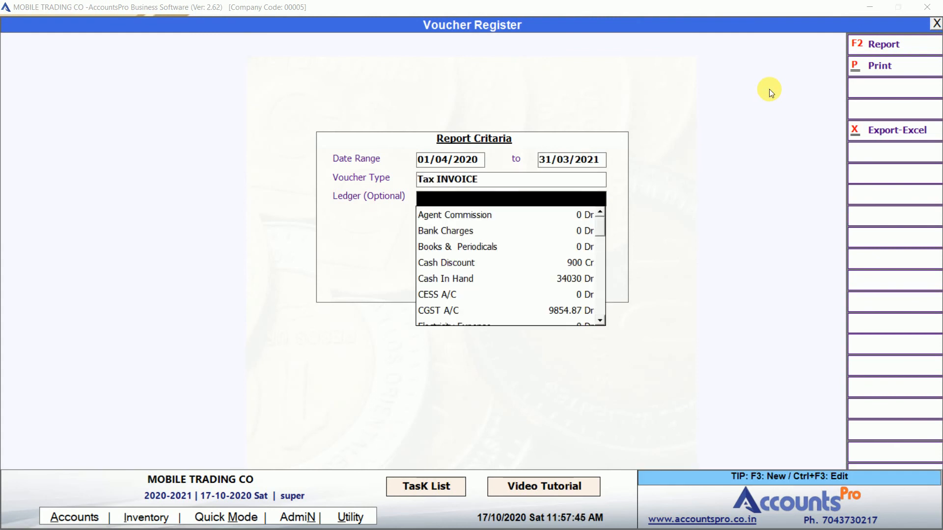
key(Return)
key(Return)
key(Return)
key(Return)
key(Return)
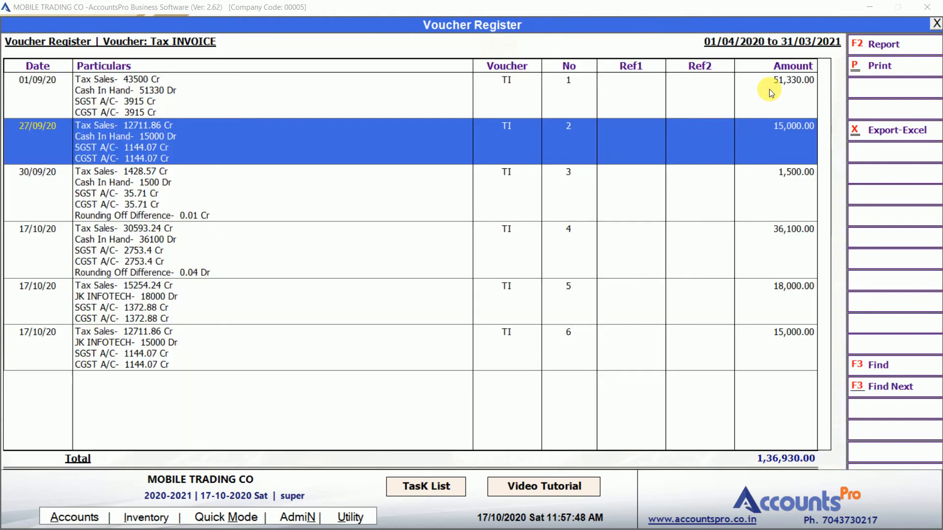
click(659, 101)
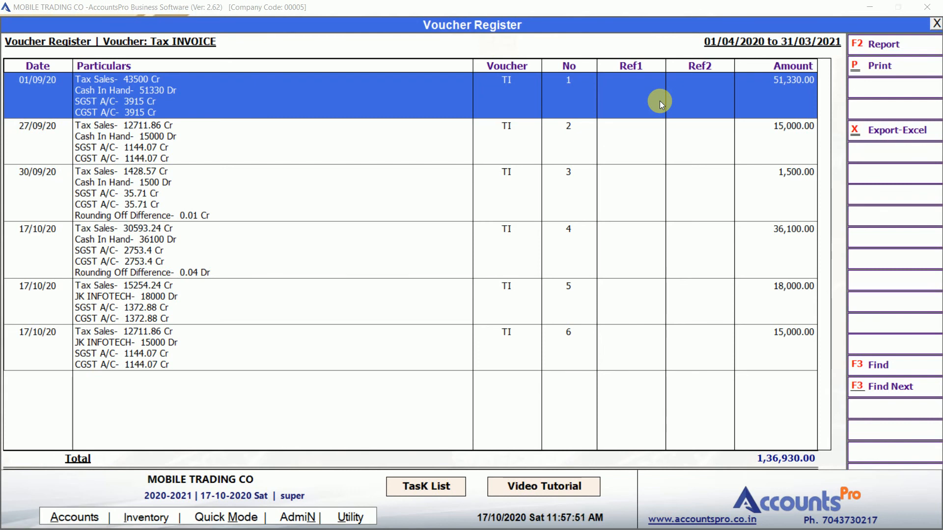
key(Down)
key(Down)
key(Down)
key(Down)
key(Up)
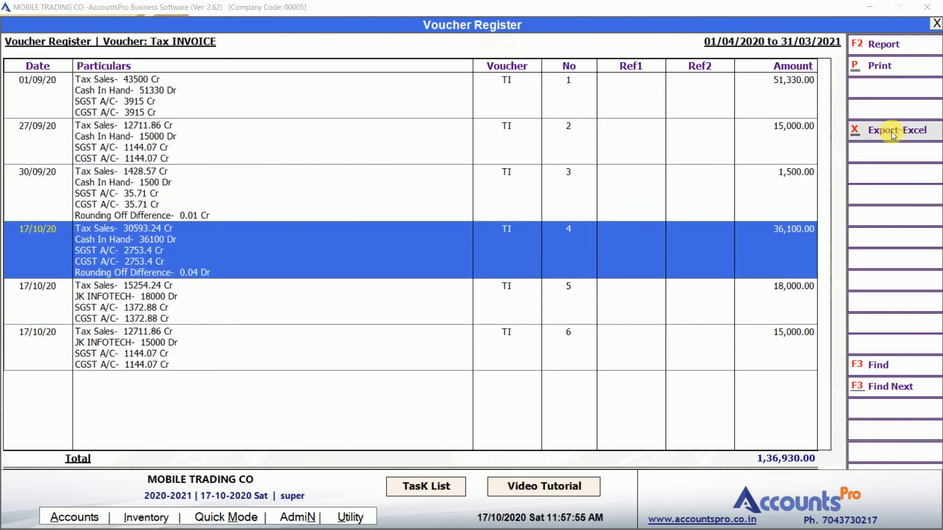
click(535, 173)
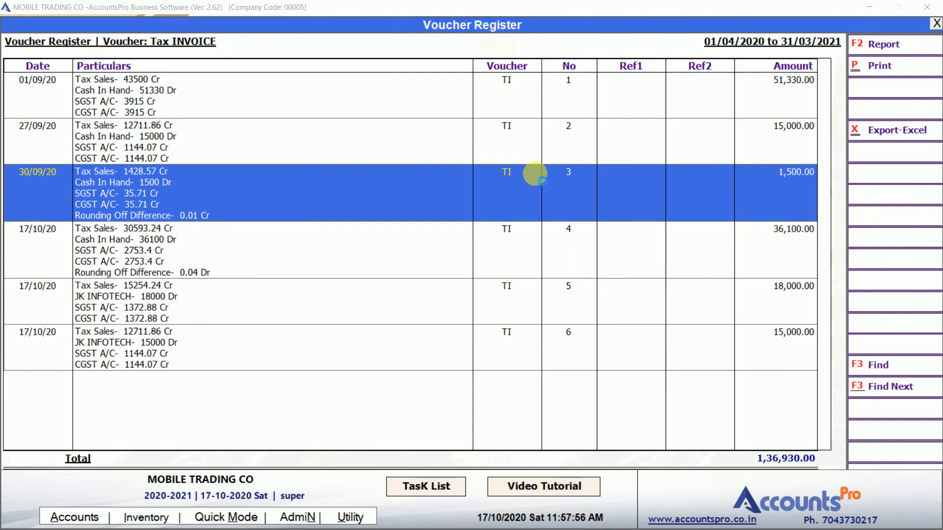
double_click(535, 173)
key(Escape)
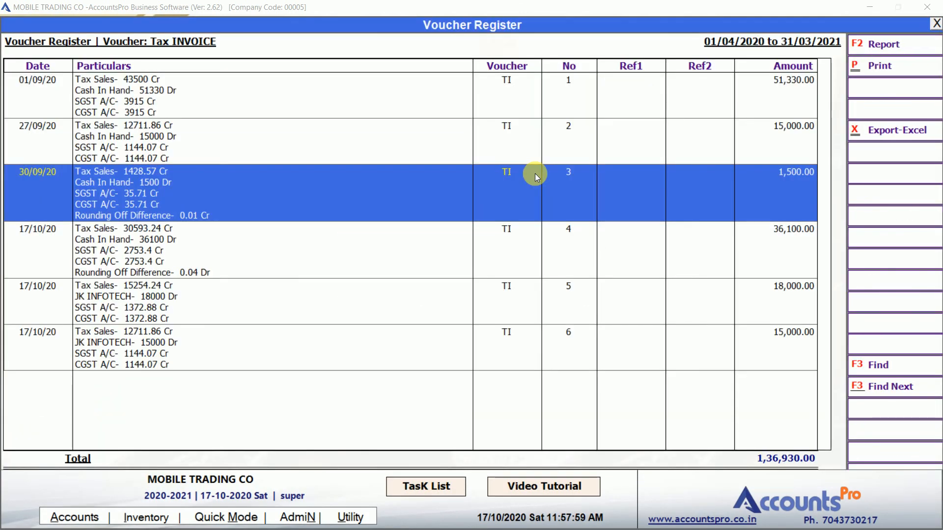
key(Escape)
key(6)
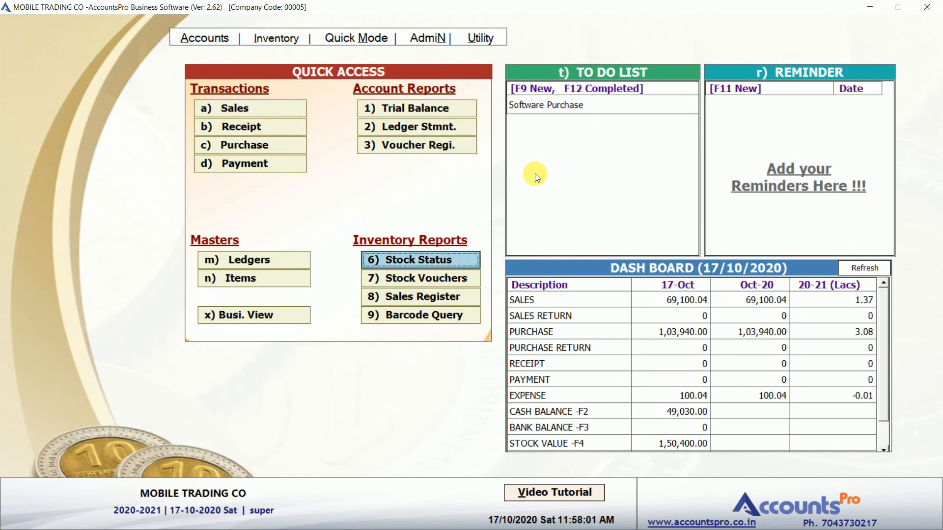
key(Return)
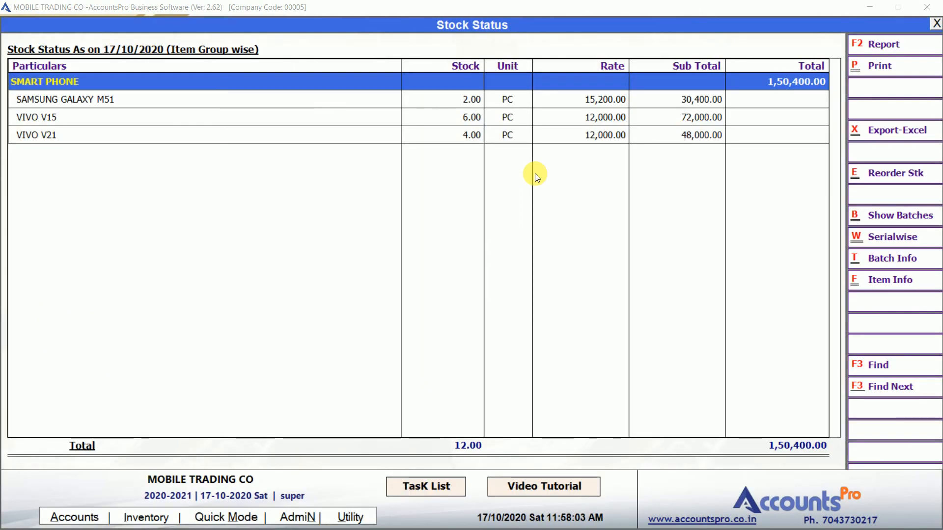
key(Down)
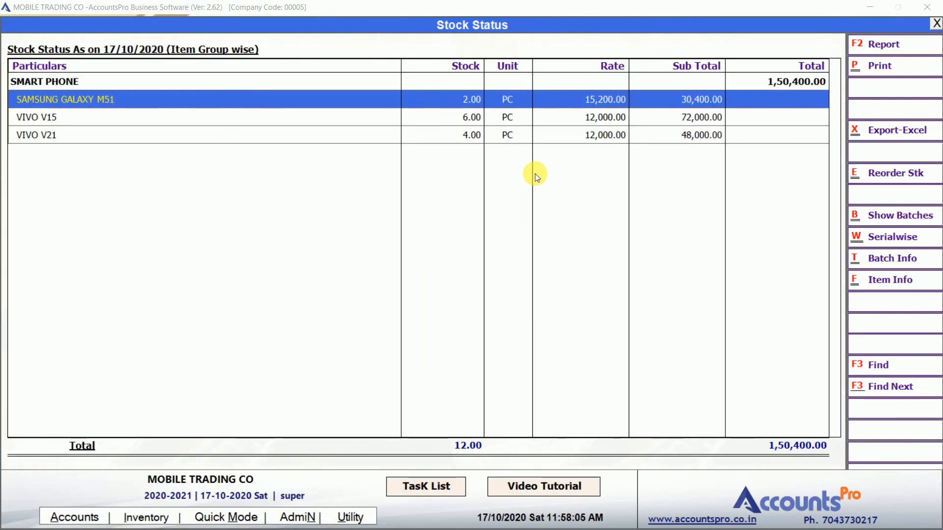
key(Down)
key(Up)
key(Return)
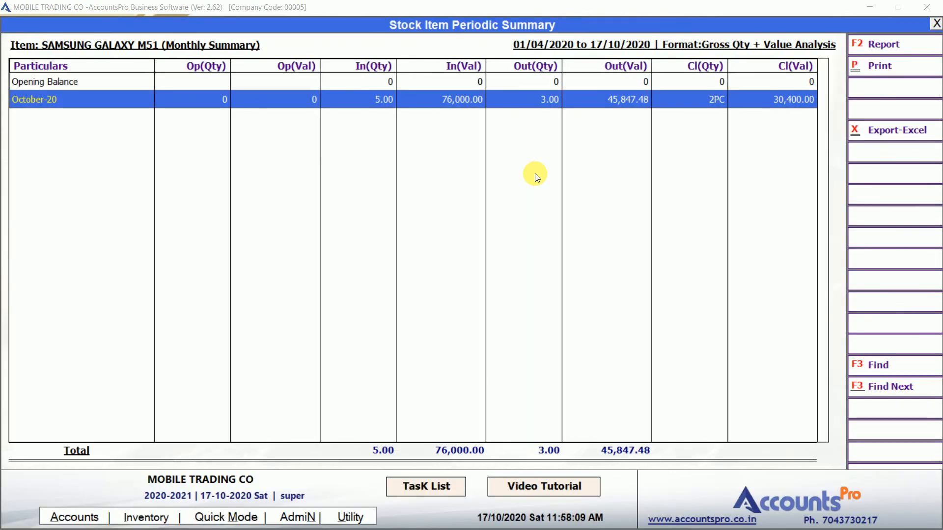
key(Right)
key(Right)
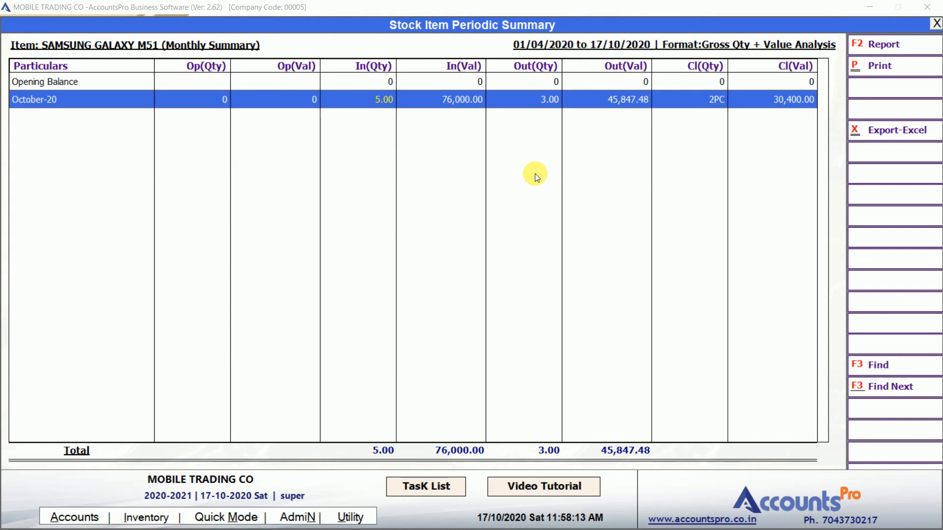
key(Right)
key(Right)
key(Up)
key(Down)
key(Return)
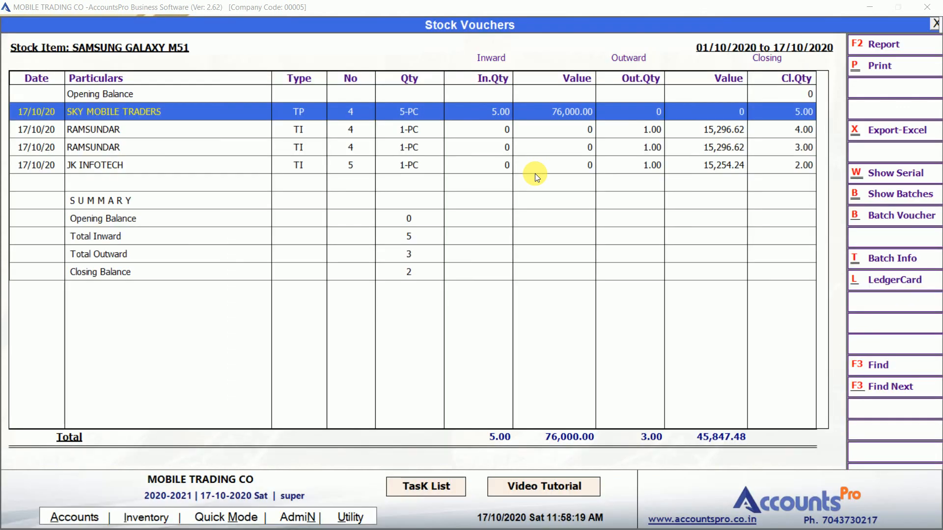
key(Down)
key(Up)
key(Down)
key(Down)
key(Down)
key(Down)
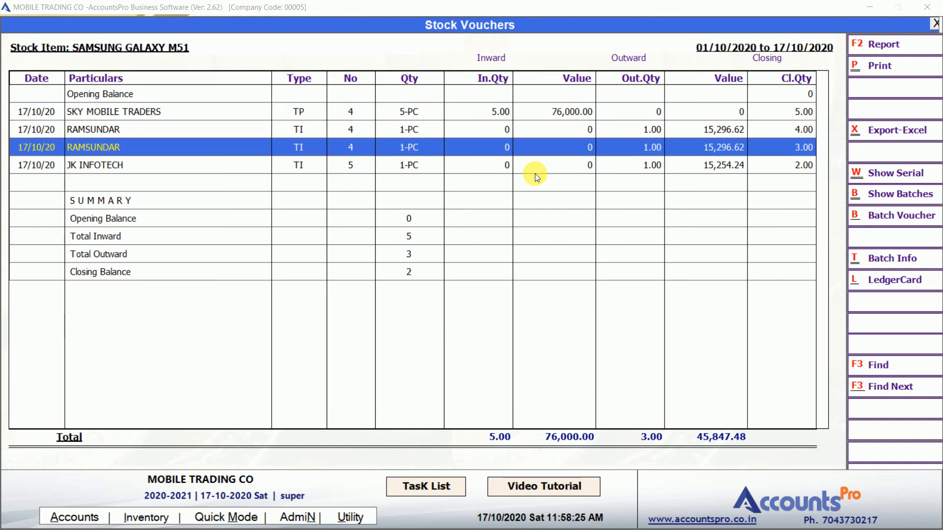
key(Up)
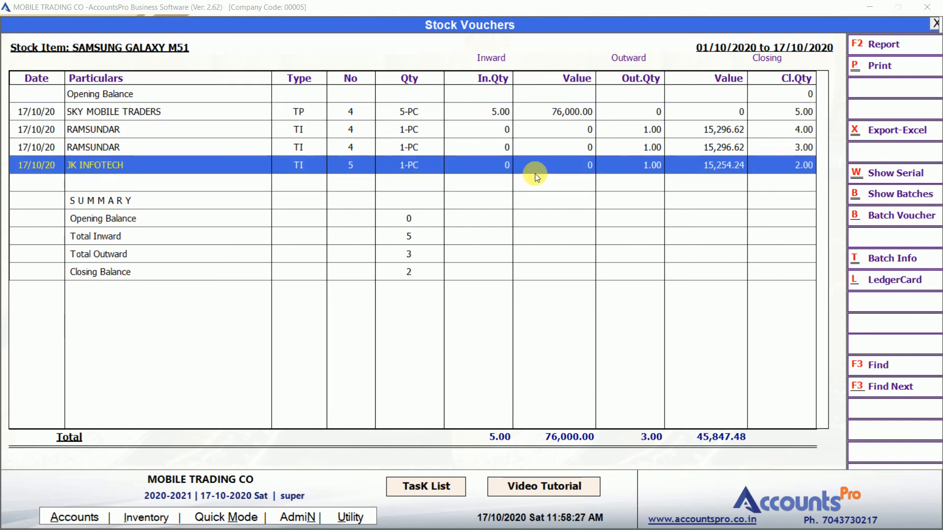
key(Escape)
key(Escape)
key(Escape)
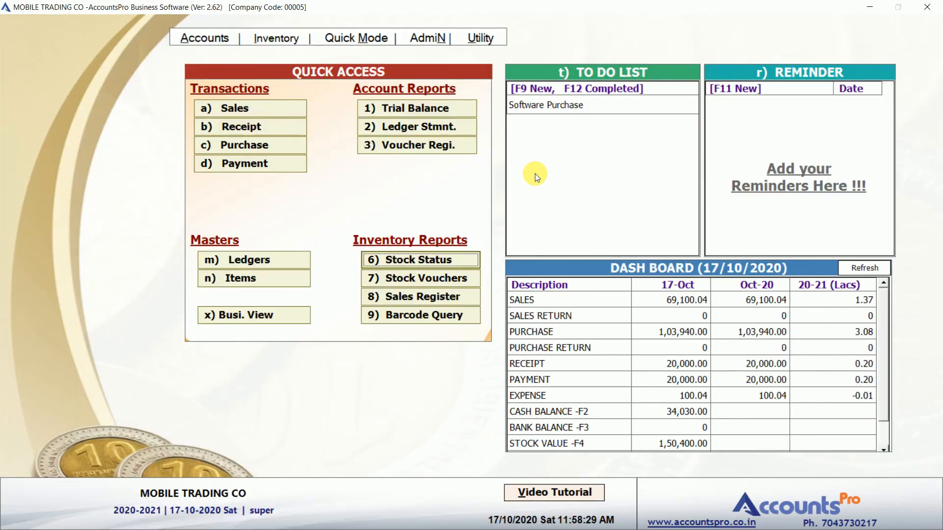
In Stock Status, review the batch-wise stock of SAMSUNG GALAXY M51's 2.00 units
click(438, 261)
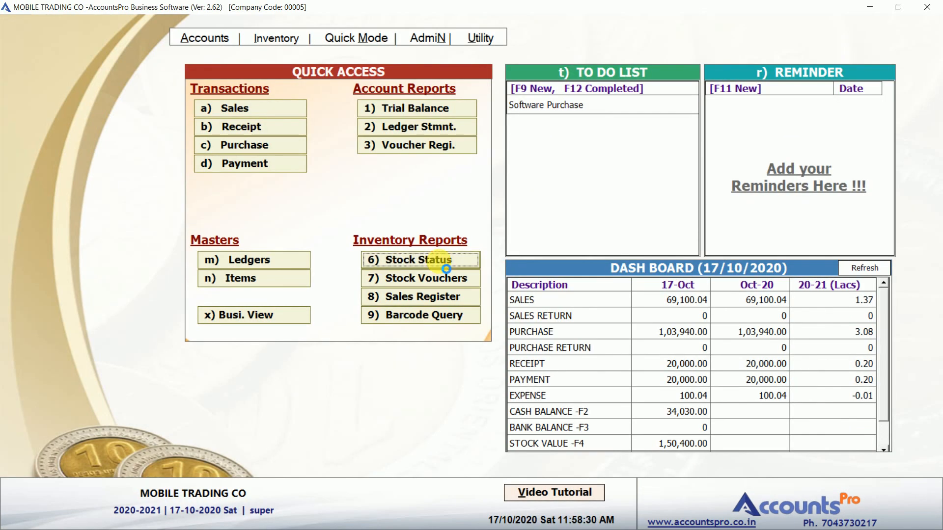
key(Down)
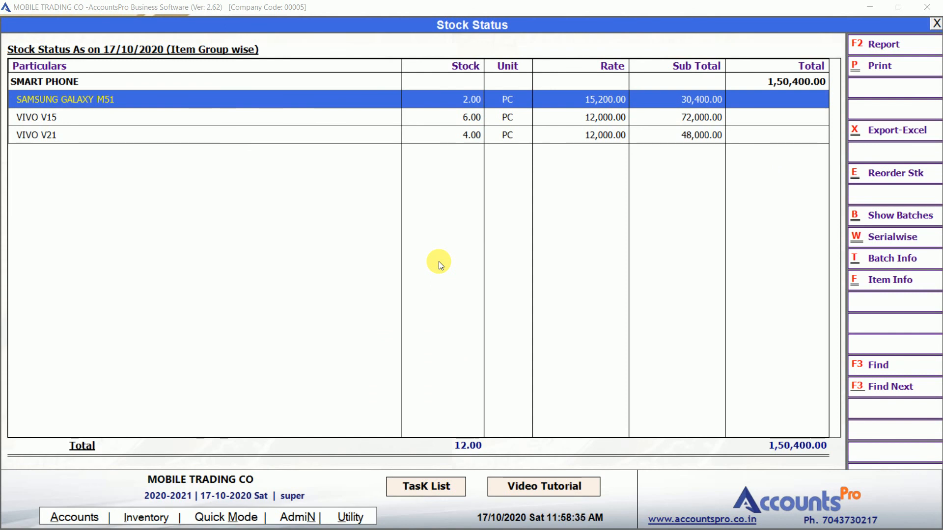
key(Right)
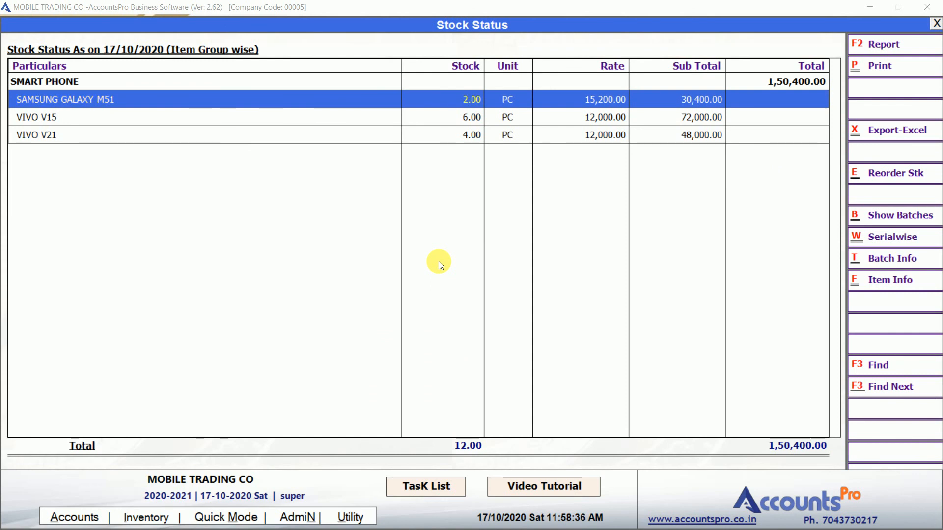
click(894, 215)
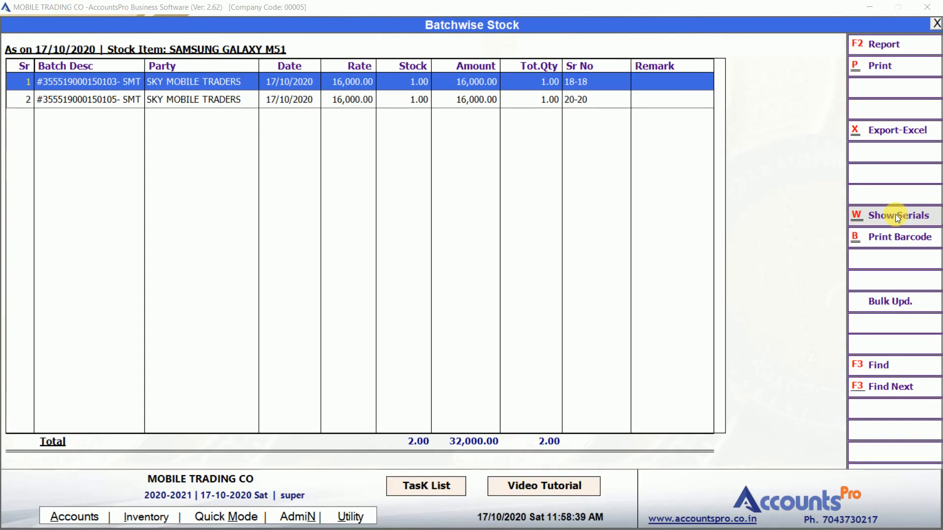
key(Down)
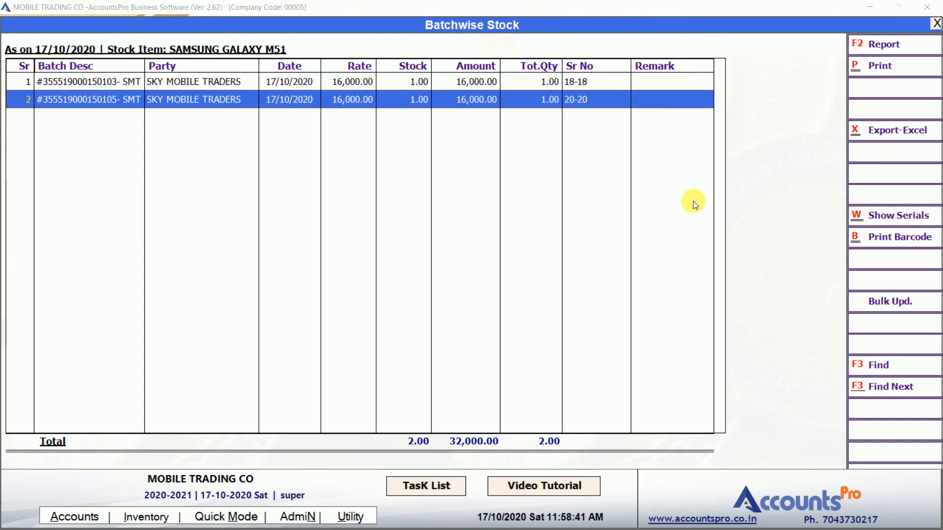
click(98, 86)
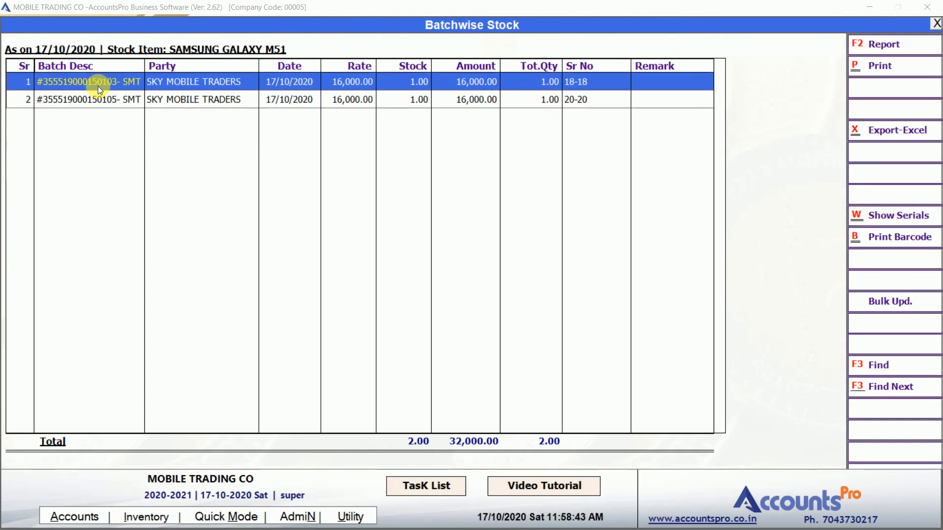
key(Right)
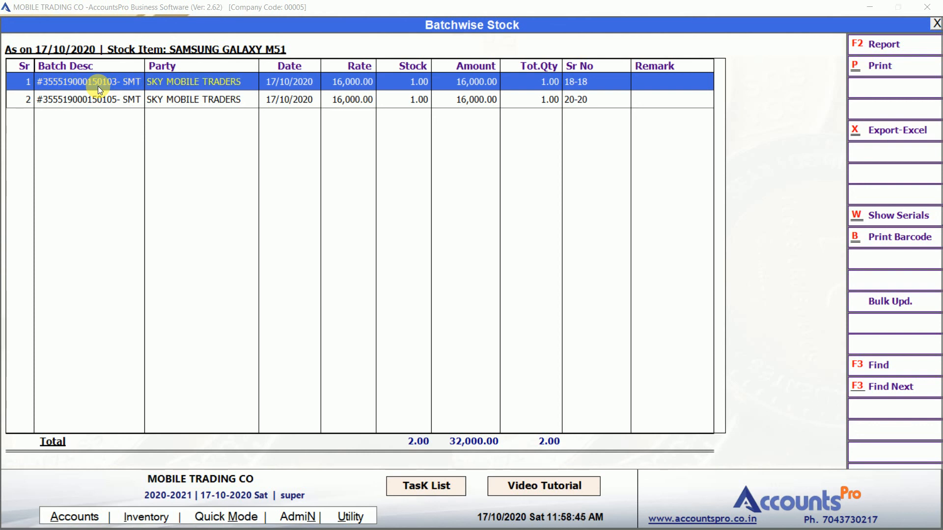
key(Right)
key(Right)
key(Down)
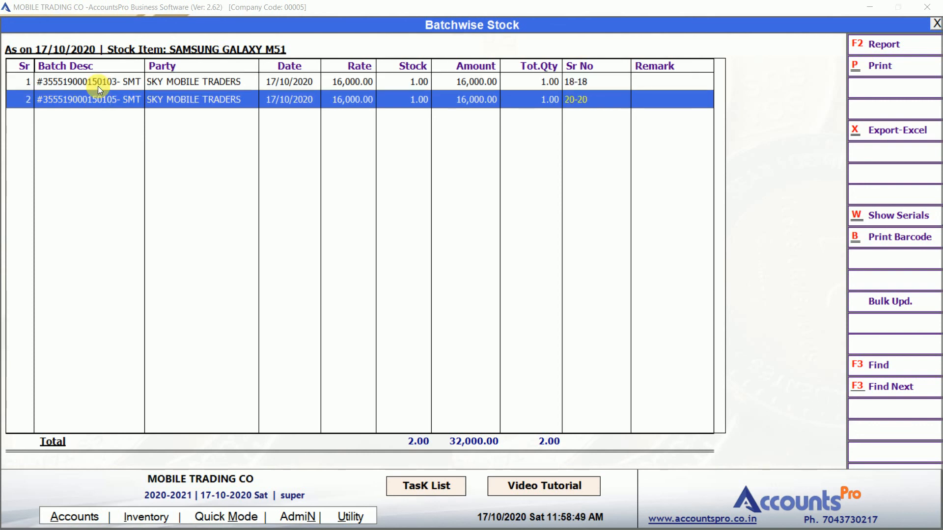
key(Up)
key(Escape)
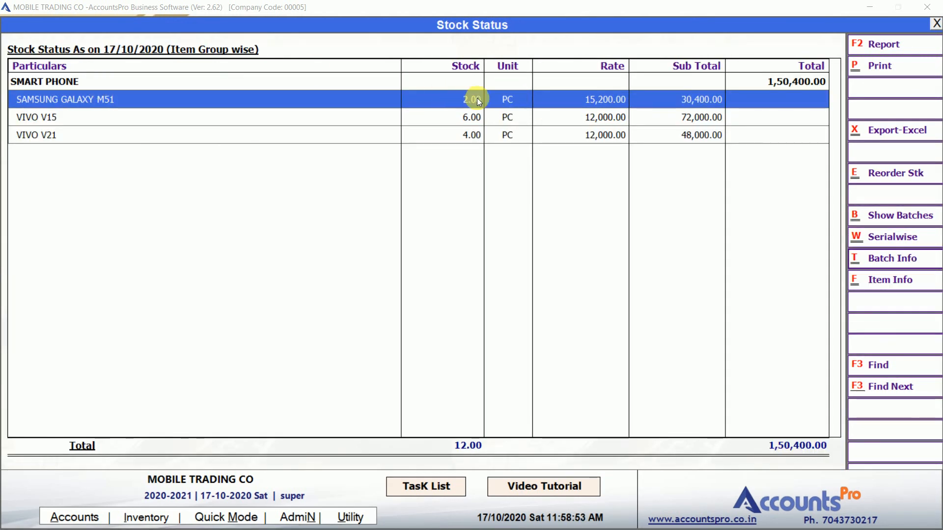
Review VIVO V15's serial-wise stock, six units worth 72,000.00, then close Stock Status
click(487, 118)
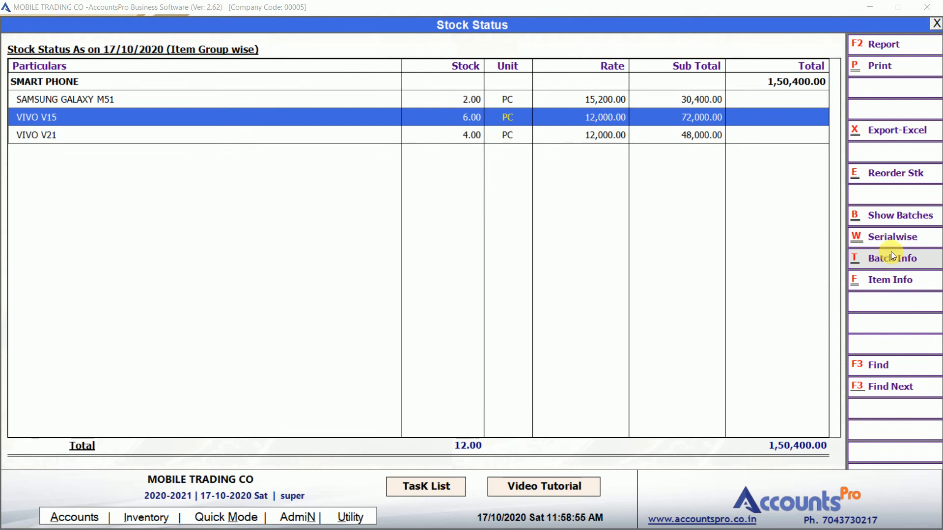
click(896, 239)
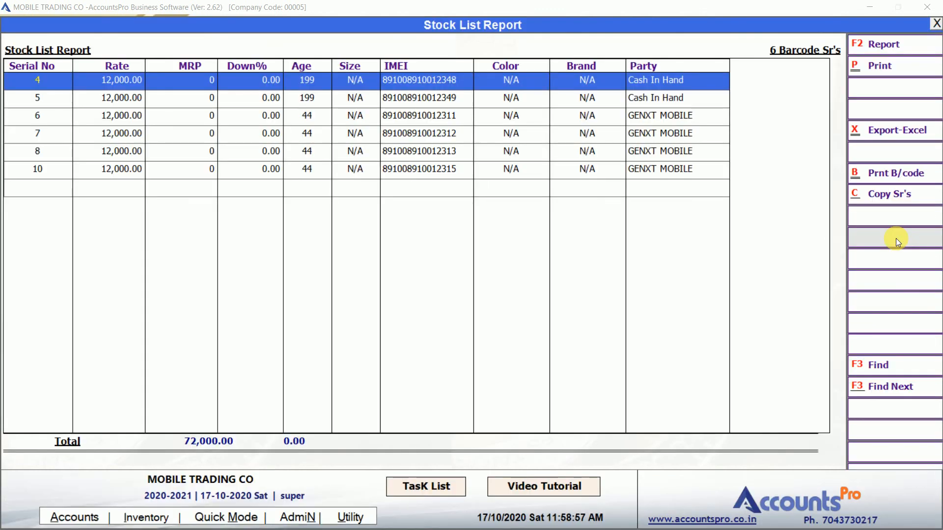
click(408, 164)
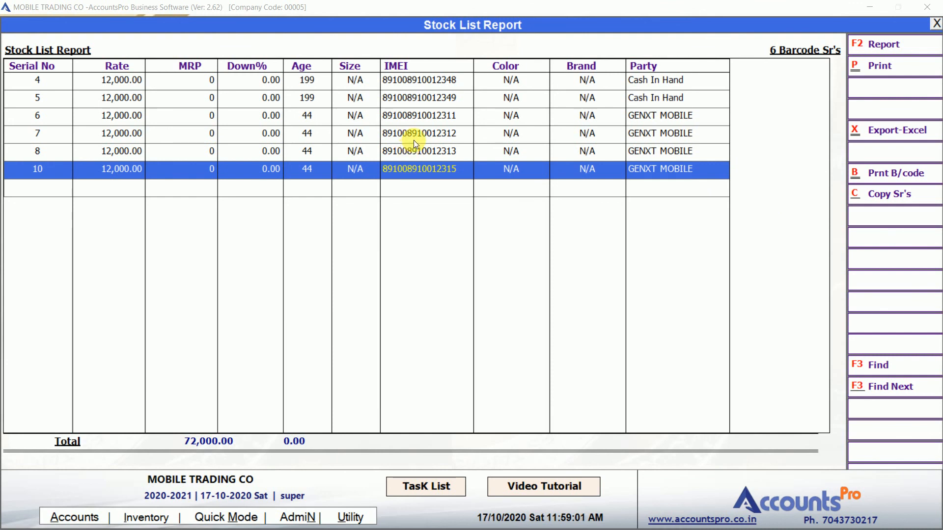
click(413, 139)
key(Escape)
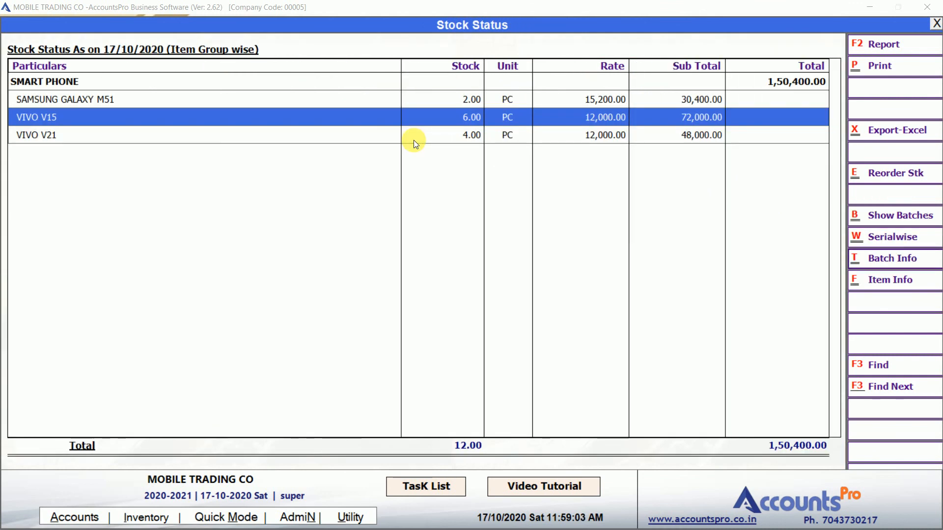
key(Escape)
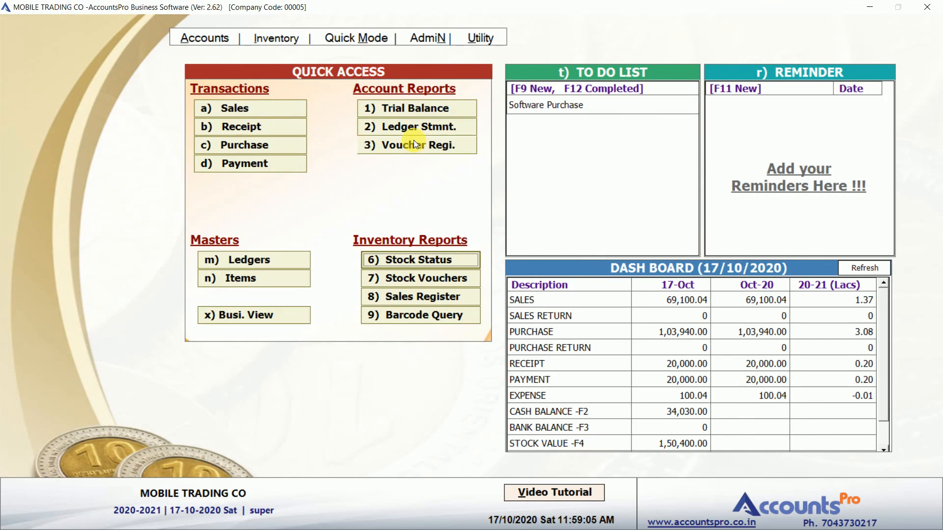
key(Down)
key(Down)
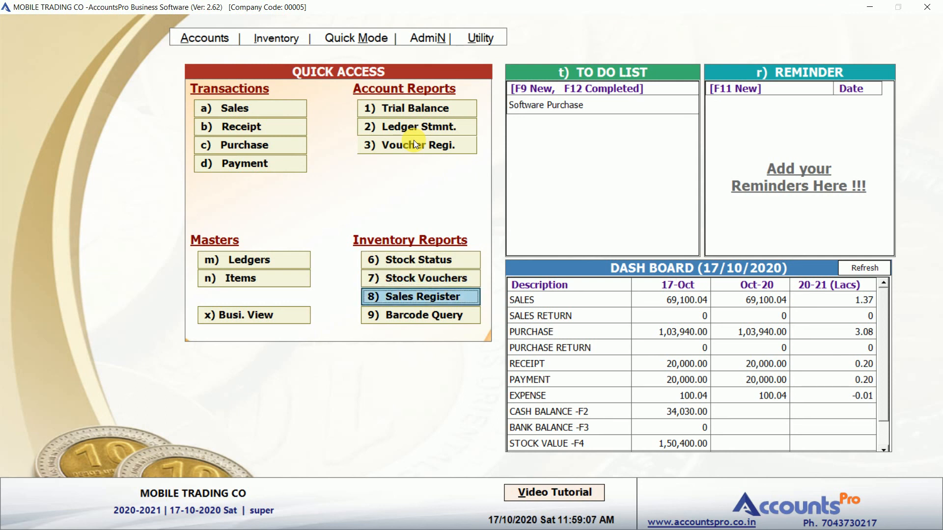
key(Up)
key(Return)
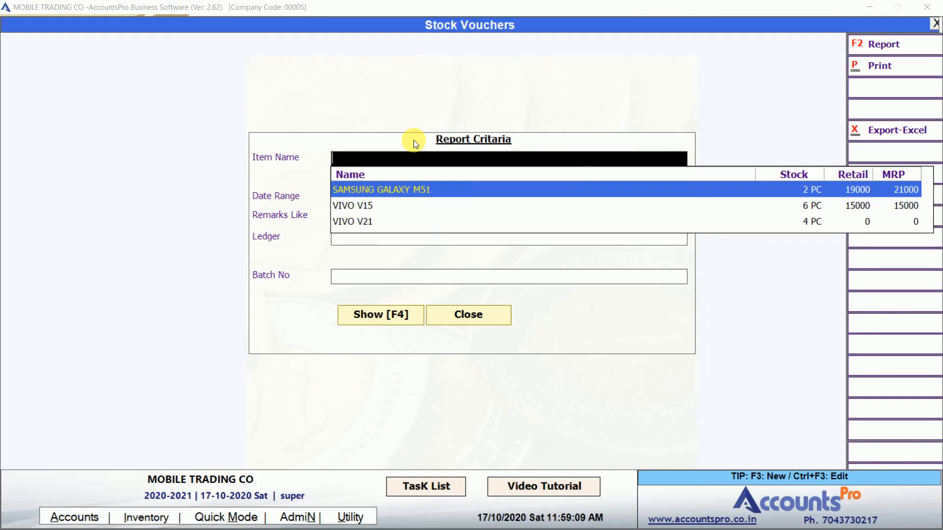
key(Down)
key(Up)
key(Return)
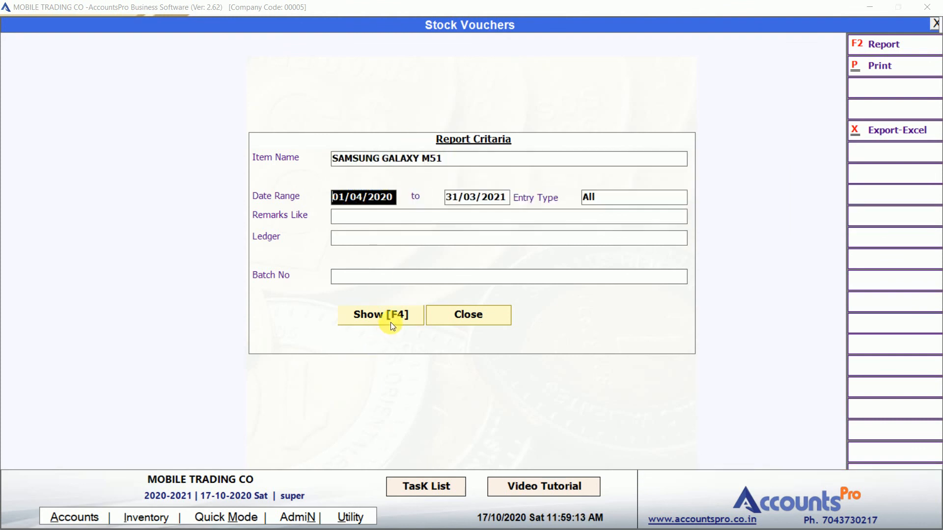
click(390, 322)
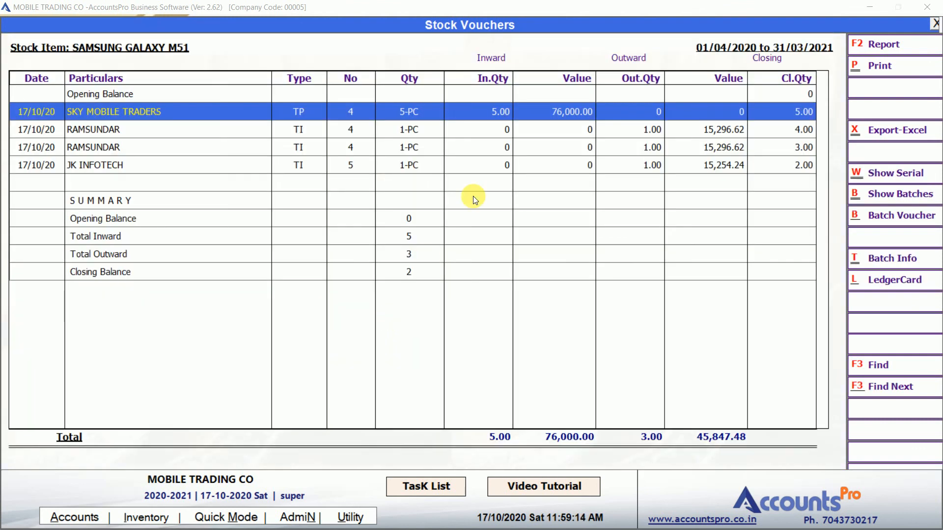
click(532, 137)
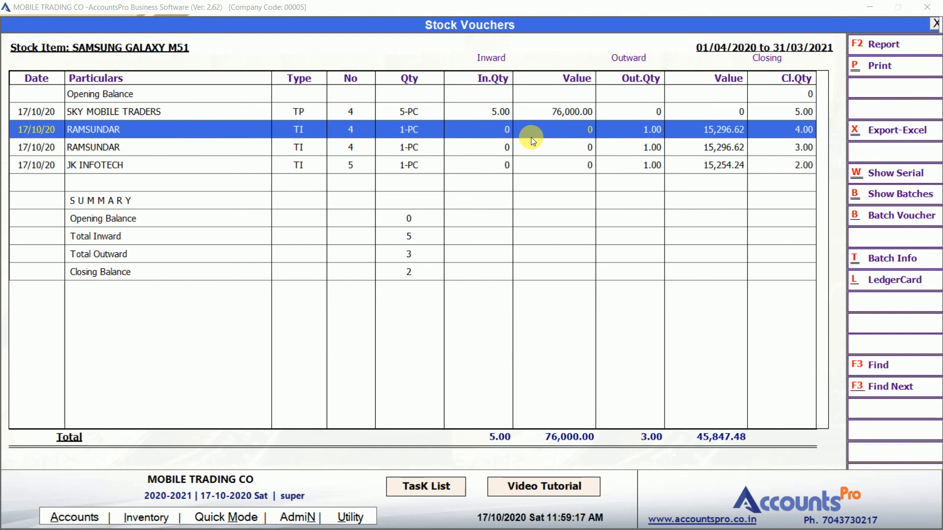
key(Up)
key(Escape)
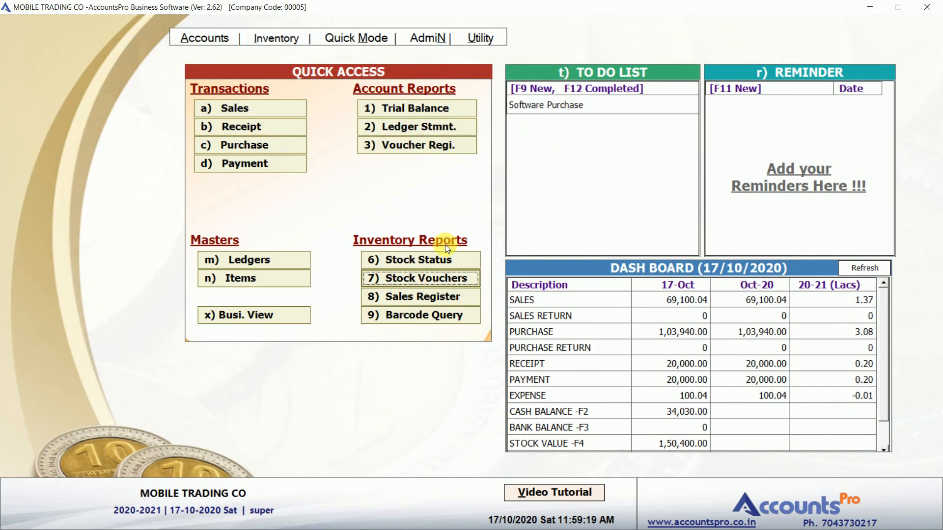
click(415, 301)
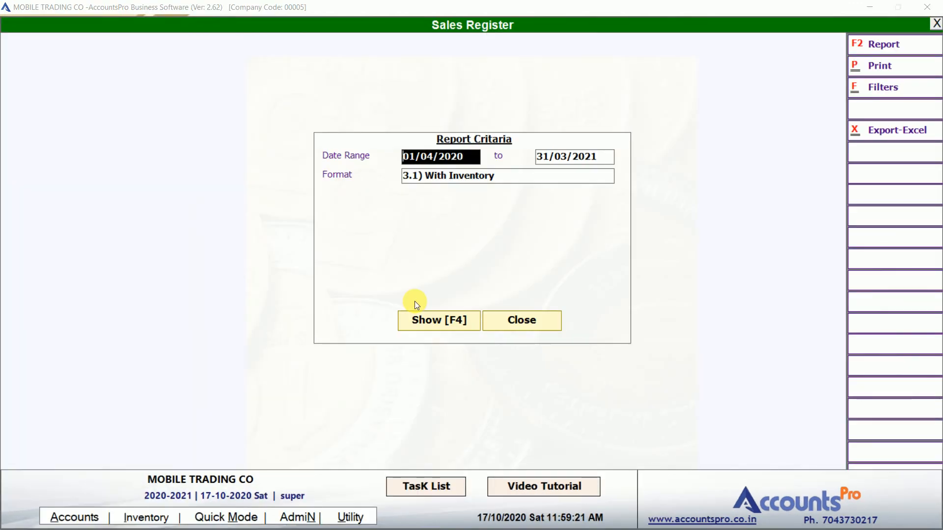
text(1/10)
key(Return)
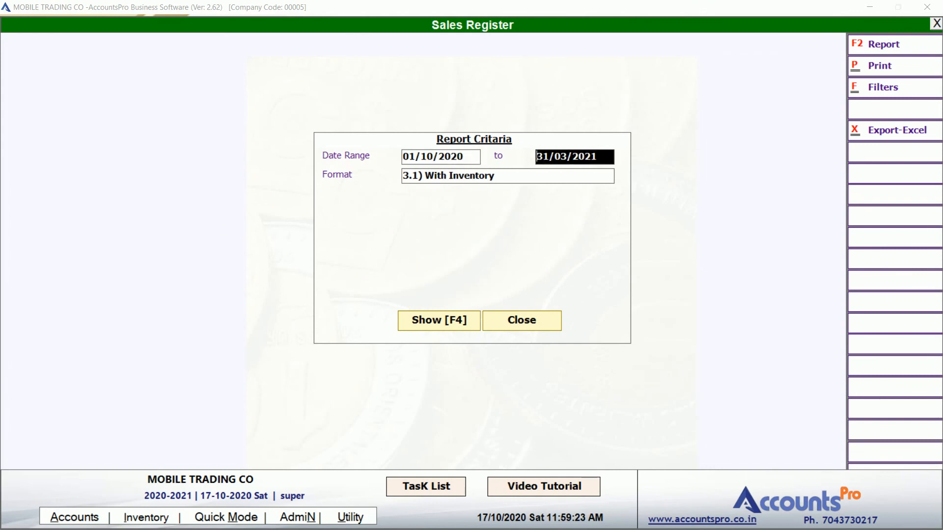
text(31/10)
key(Return)
key(Return)
click(452, 256)
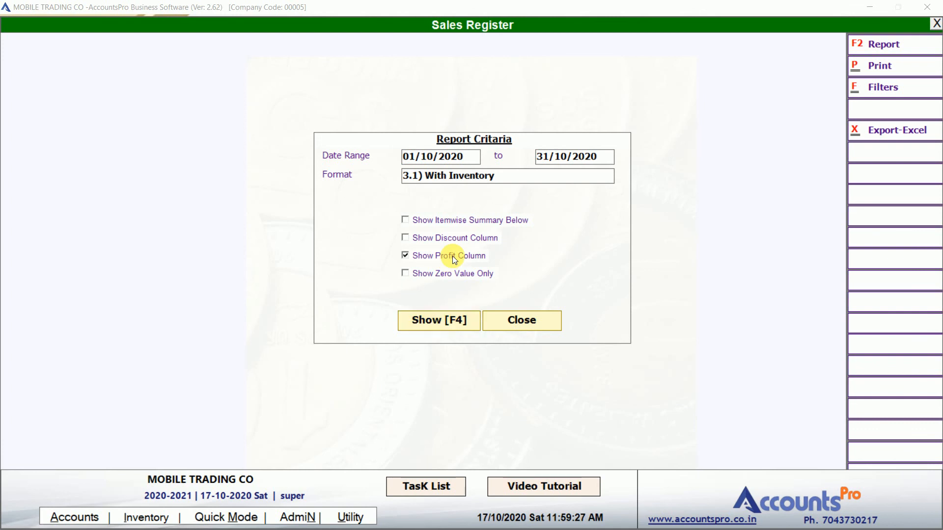
key(F4)
click(636, 126)
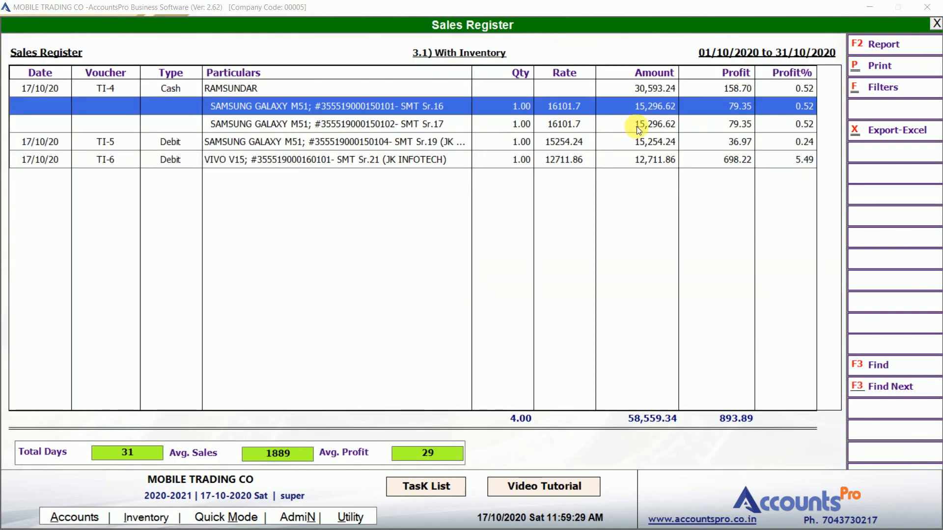
key(Up)
key(Up)
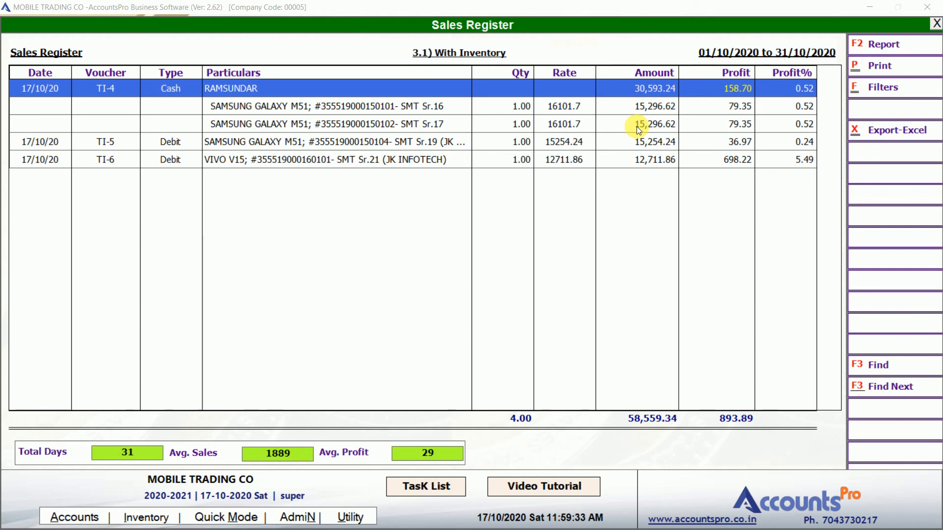
key(Down)
key(Down)
key(Down)
key(Down)
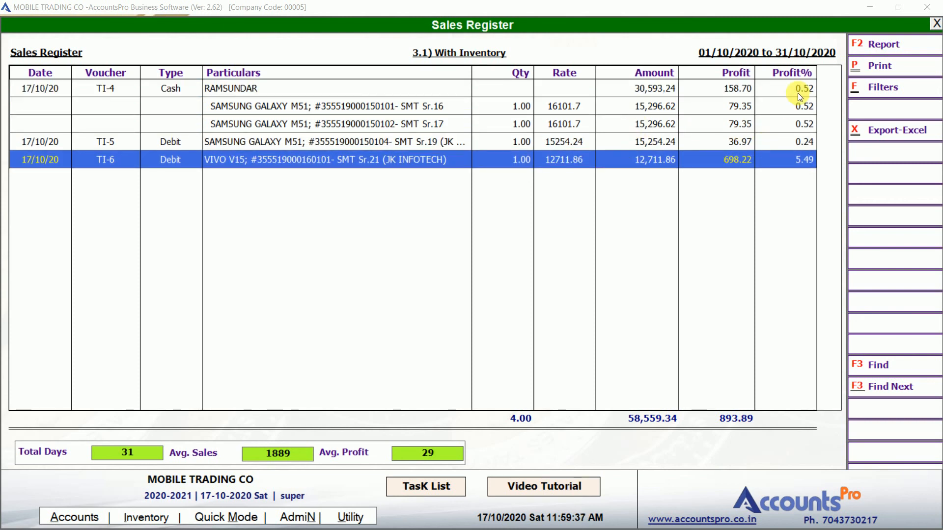
click(628, 155)
key(Up)
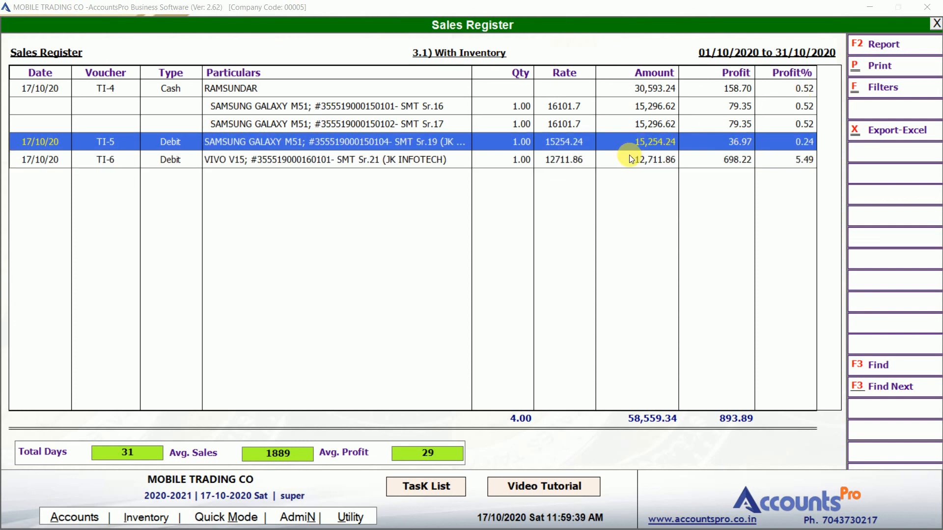
key(Return)
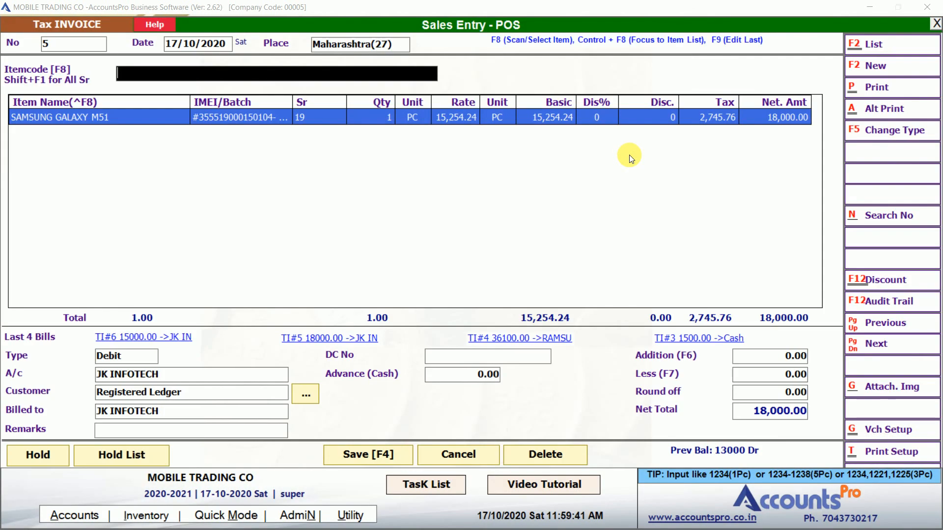
key(Escape)
key(Return)
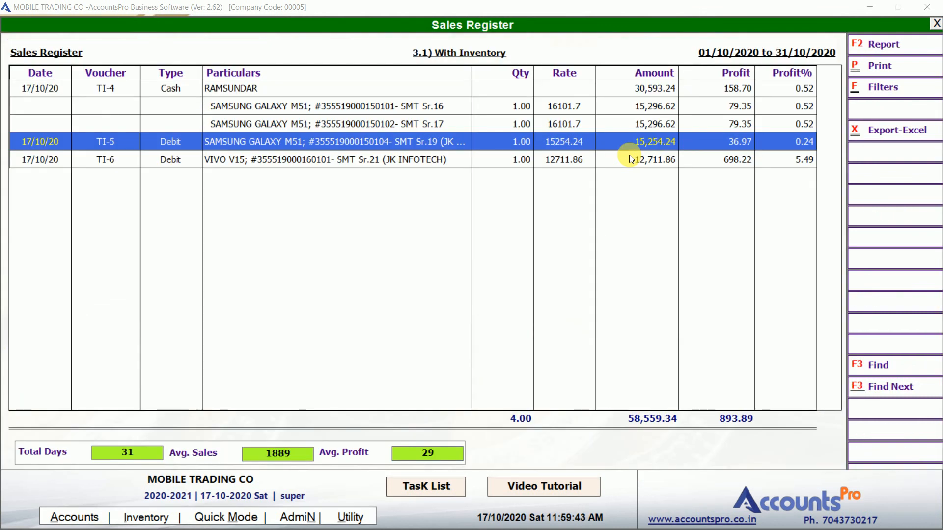
key(Up)
key(Escape)
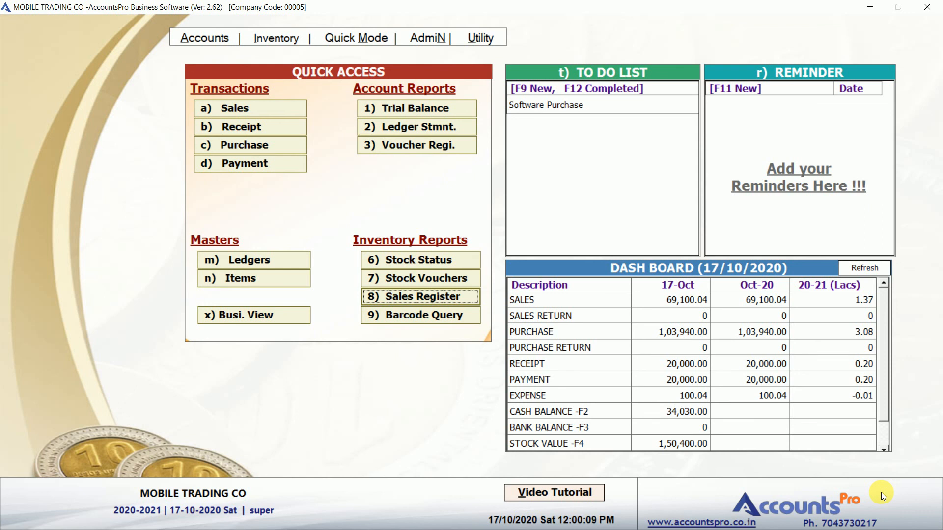
key(Down)
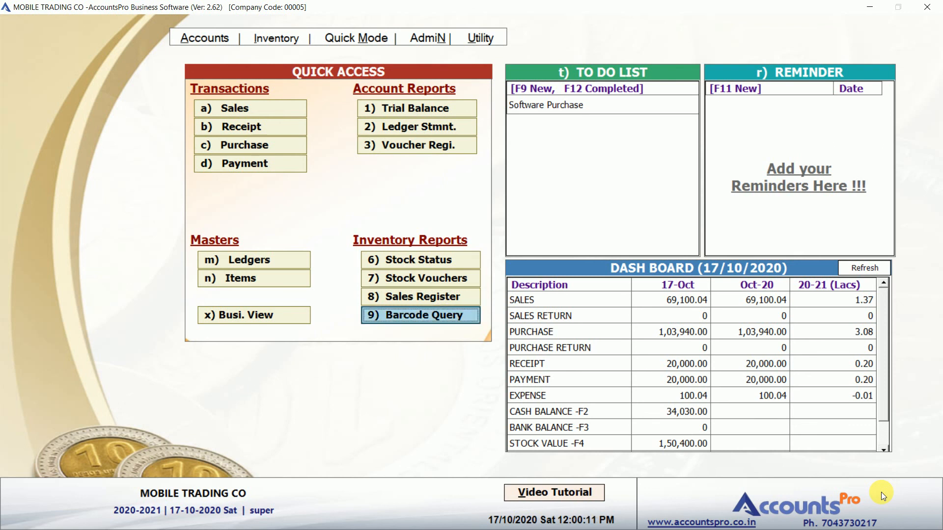
key(Up)
key(Up)
key(Up)
key(Up)
key(Up)
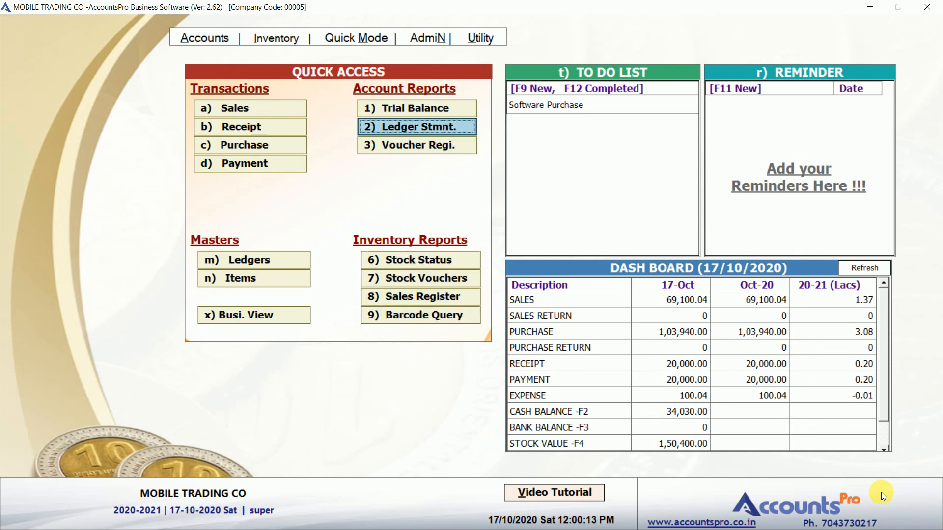